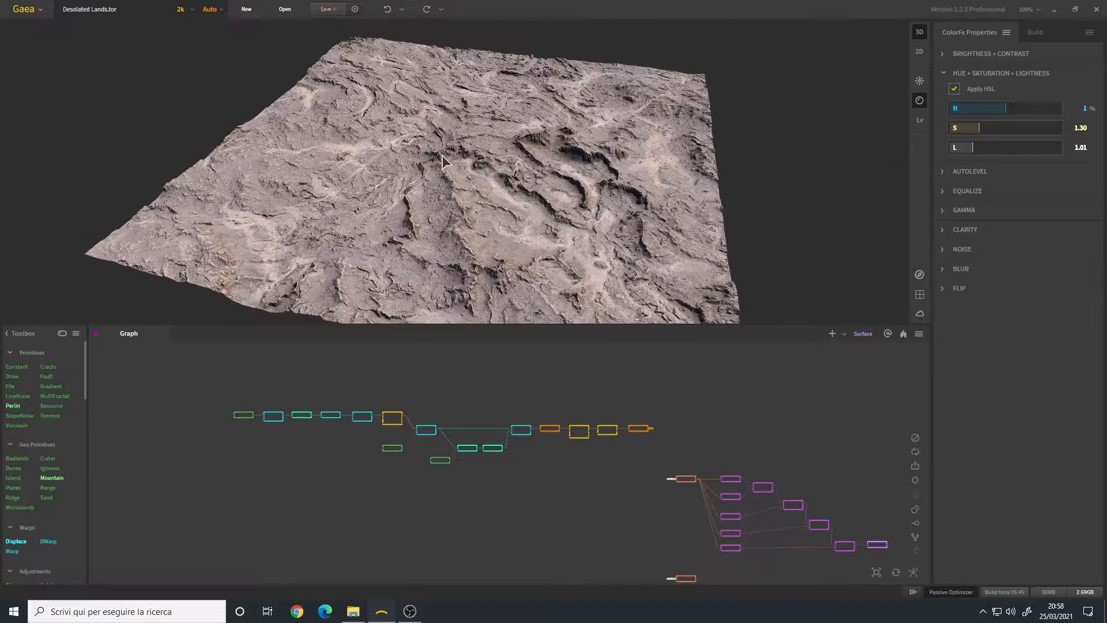
Step: Pan the graph back to the chain's start and select the Constant node
{"action": "left_click_drag", "start_coordinate": [425, 189], "coordinate": [475, 179]}
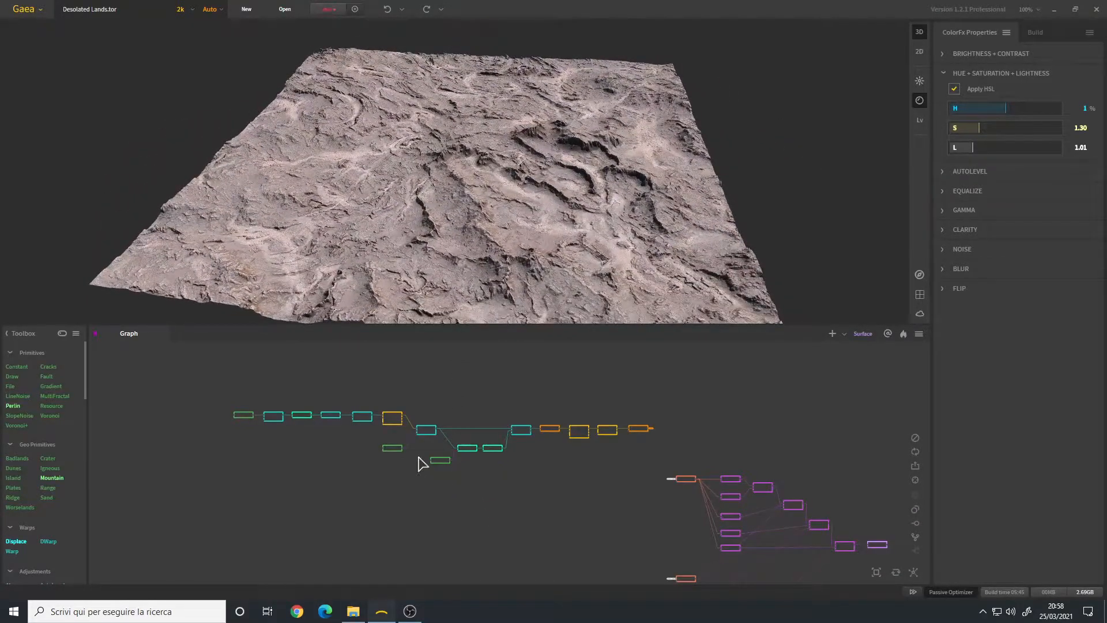
{"action": "left_click_drag", "start_coordinate": [316, 427], "coordinate": [458, 441]}
{"action": "scroll", "coordinate": [376, 430], "scroll_direction": "up", "scroll_amount": 6}
{"action": "left_click", "coordinate": [375, 430]}
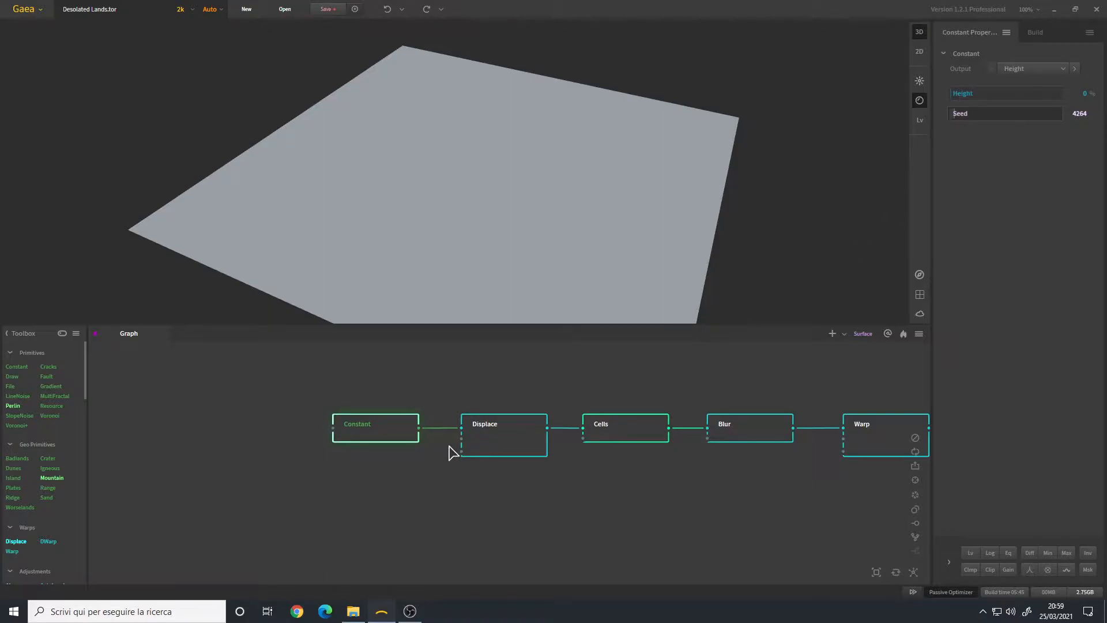
Step: Preview the Displace node's Vertical displacement at 52% and orbit the rugged surface
{"action": "left_click", "coordinate": [501, 448]}
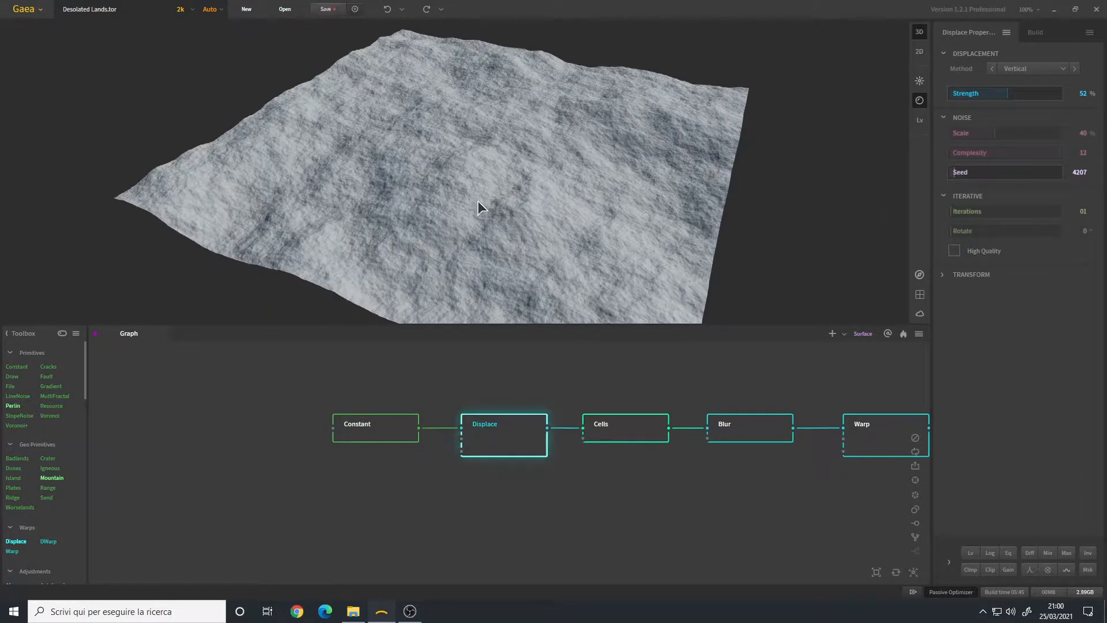
{"action": "mouse_move", "coordinate": [500, 233]}
{"action": "left_mouse_down"}
{"action": "mouse_move", "coordinate": [483, 247]}
{"action": "mouse_move", "coordinate": [475, 233]}
{"action": "mouse_move", "coordinate": [486, 221]}
{"action": "mouse_move", "coordinate": [497, 238]}
{"action": "left_mouse_up"}
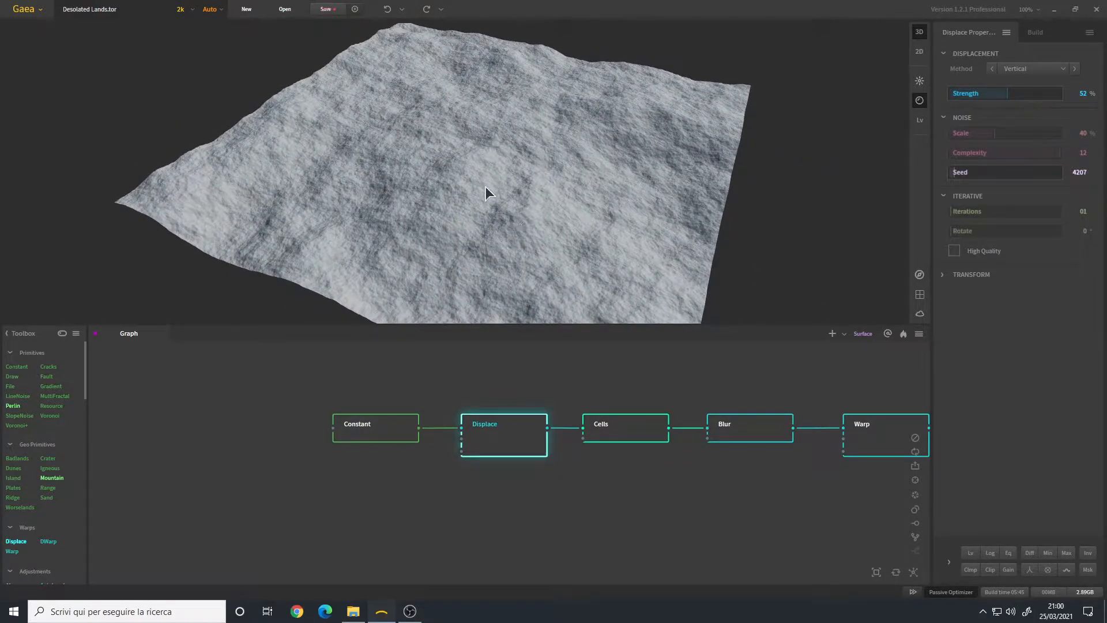
{"action": "left_click_drag", "start_coordinate": [531, 227], "coordinate": [446, 198]}
{"action": "left_click_drag", "start_coordinate": [213, 136], "coordinate": [206, 105]}
{"action": "left_click_drag", "start_coordinate": [430, 165], "coordinate": [403, 170]}
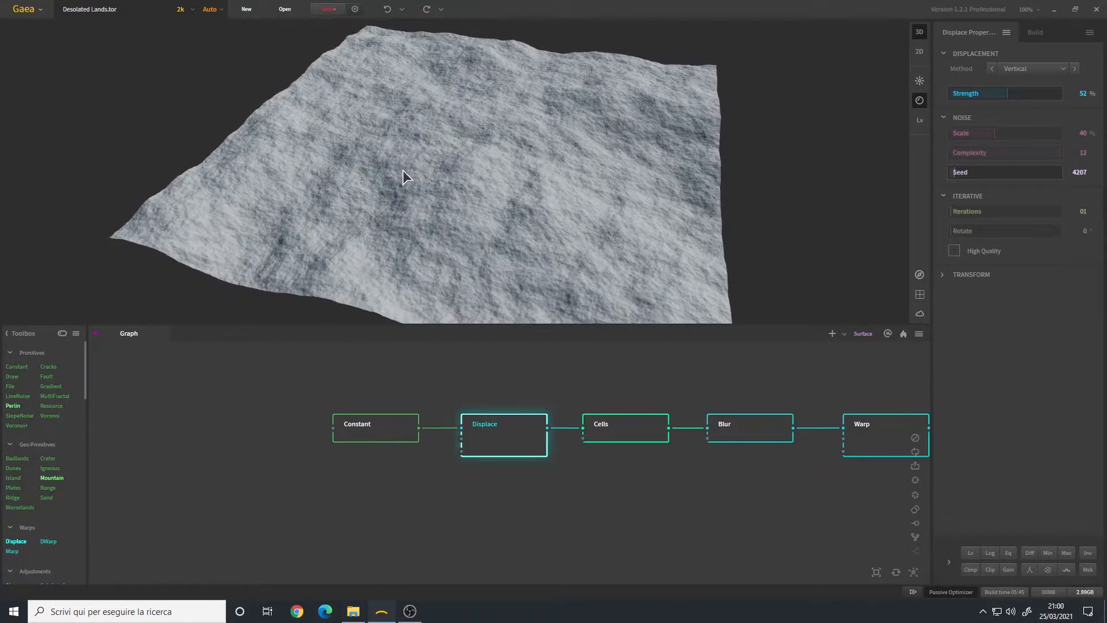
{"action": "left_click_drag", "start_coordinate": [469, 157], "coordinate": [472, 191]}
Step: Pan the graph right toward the Erosion and Gradient nodes, rotating the terrain view
{"action": "scroll", "coordinate": [483, 180], "scroll_direction": "up", "scroll_amount": 2}
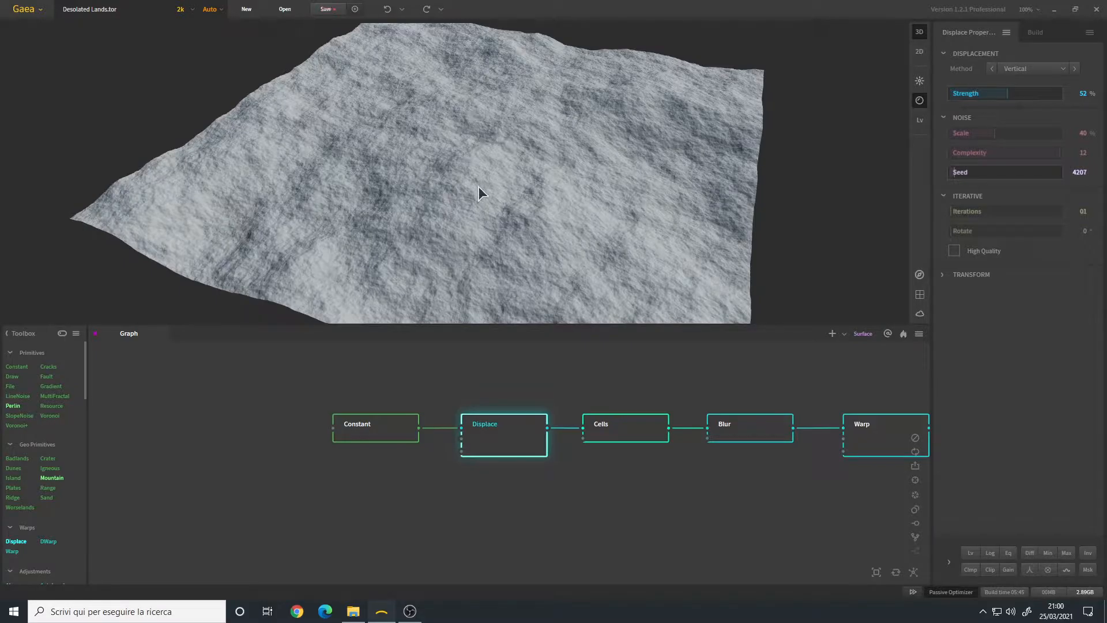
{"action": "left_click_drag", "start_coordinate": [594, 473], "coordinate": [432, 476]}
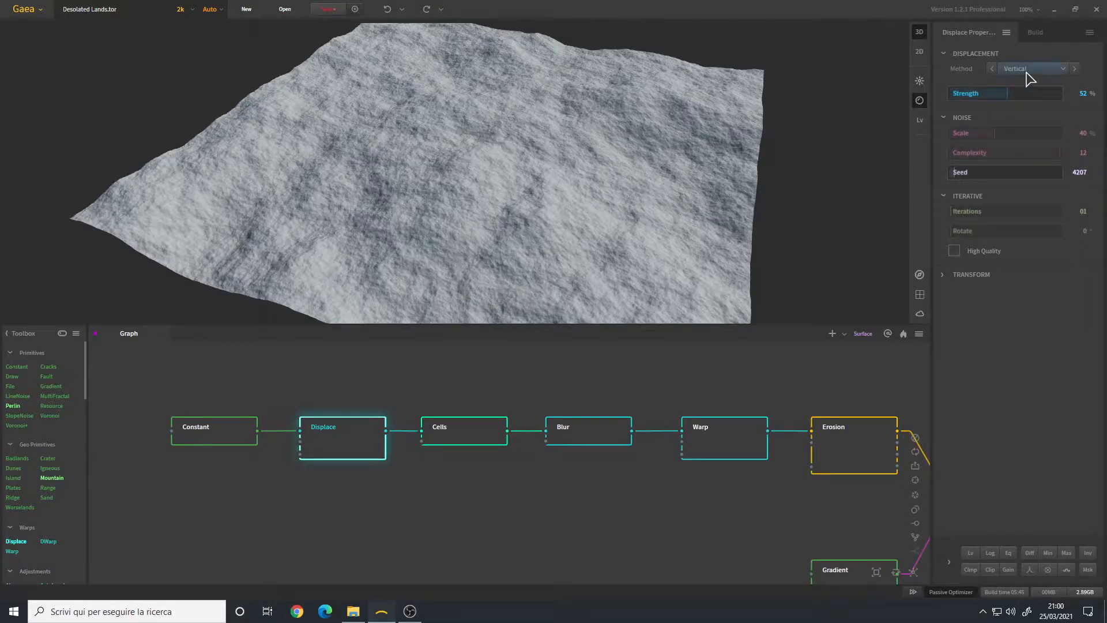
{"action": "mouse_move", "coordinate": [447, 180]}
{"action": "left_mouse_down"}
{"action": "mouse_move", "coordinate": [436, 175]}
{"action": "mouse_move", "coordinate": [448, 166]}
{"action": "left_mouse_up"}
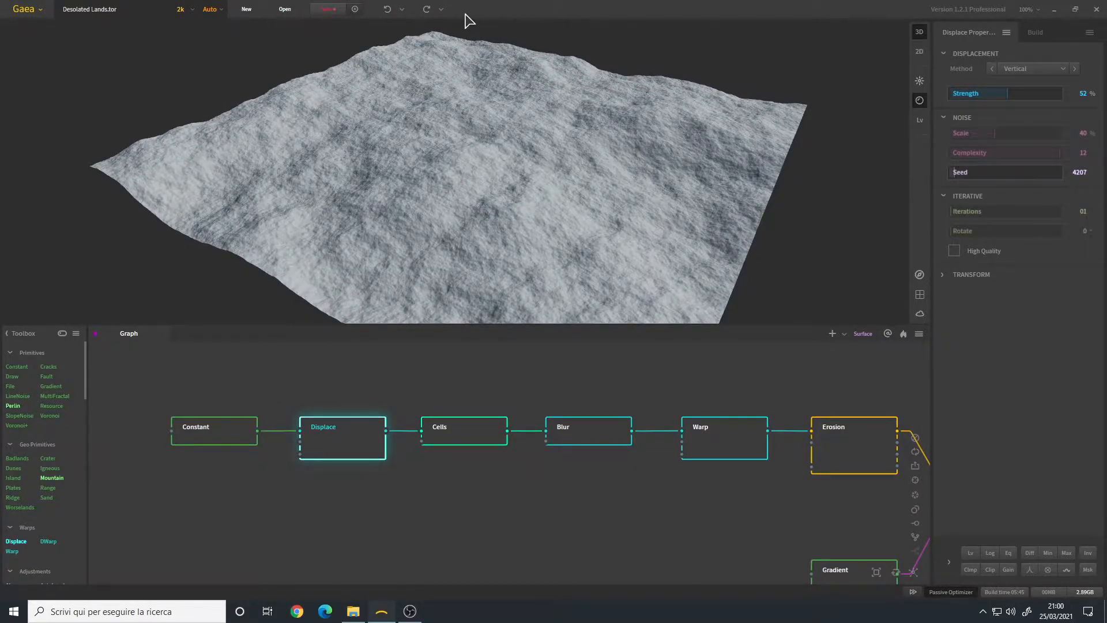
{"action": "left_click_drag", "start_coordinate": [469, 209], "coordinate": [490, 248]}
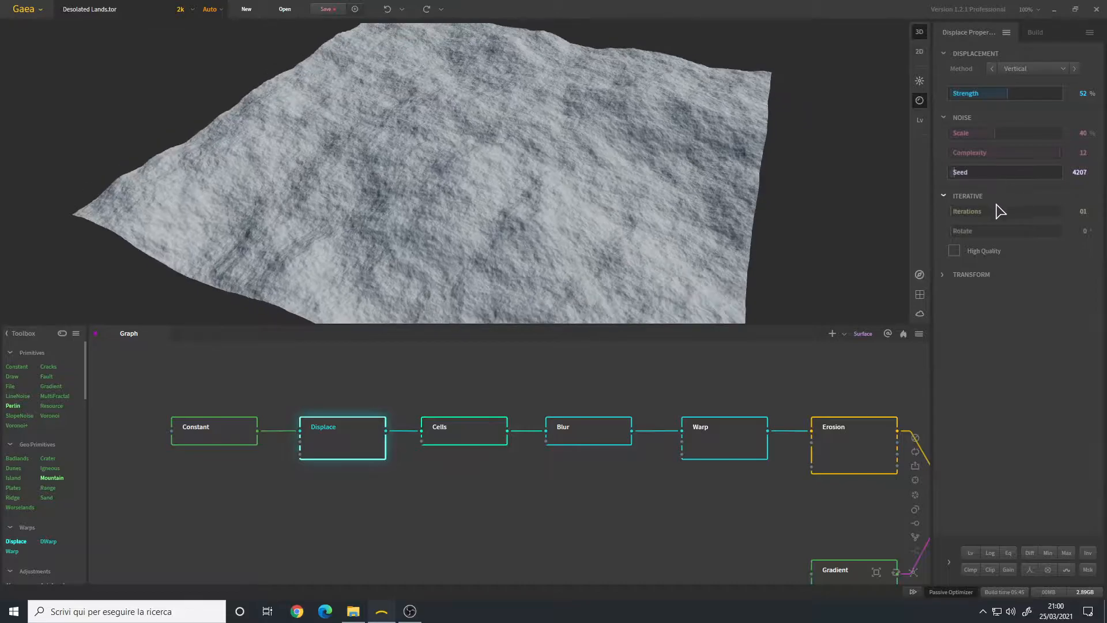
Step: Preview the Cells node's hexagonal block terrain, zooming and orbiting through several angles
{"action": "left_click", "coordinate": [471, 438]}
{"action": "mouse_move", "coordinate": [465, 182]}
{"action": "left_mouse_down"}
{"action": "mouse_move", "coordinate": [443, 203]}
{"action": "mouse_move", "coordinate": [412, 185]}
{"action": "mouse_move", "coordinate": [472, 202]}
{"action": "left_mouse_up"}
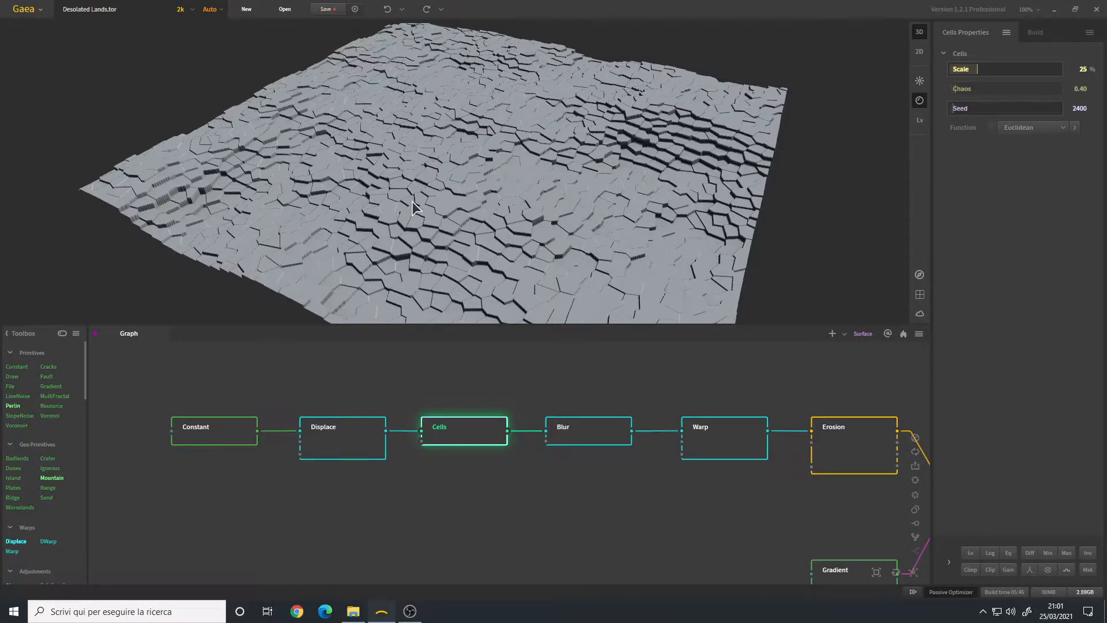
{"action": "scroll", "coordinate": [415, 204], "scroll_direction": "up", "scroll_amount": 10}
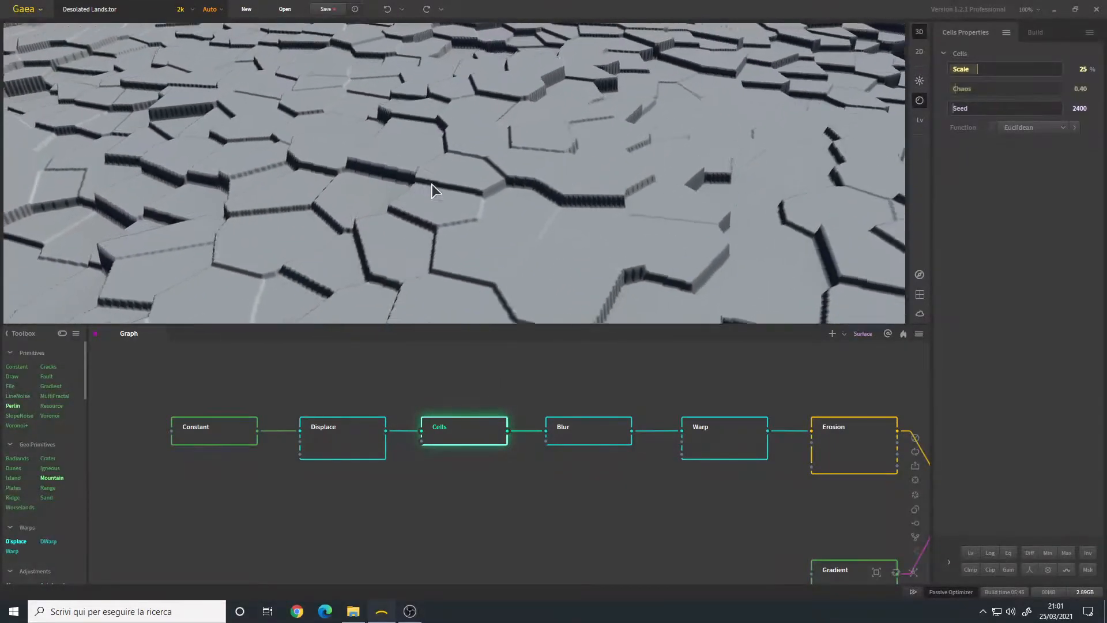
{"action": "scroll", "coordinate": [433, 185], "scroll_direction": "down", "scroll_amount": 10}
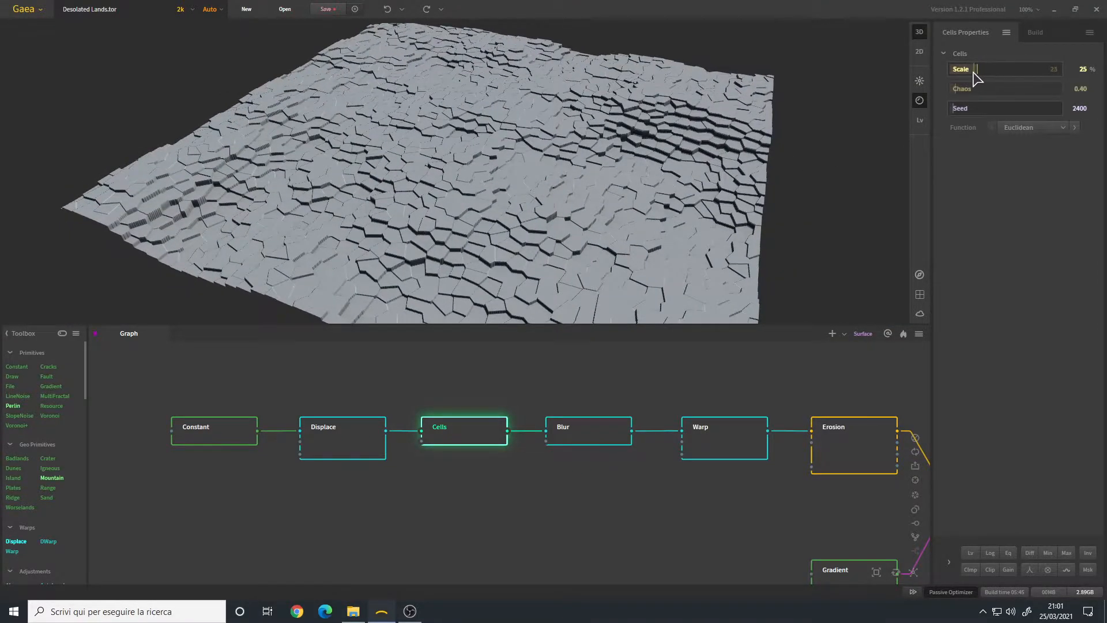
{"action": "left_click_drag", "start_coordinate": [542, 192], "coordinate": [531, 199]}
{"action": "left_click_drag", "start_coordinate": [378, 129], "coordinate": [436, 167]}
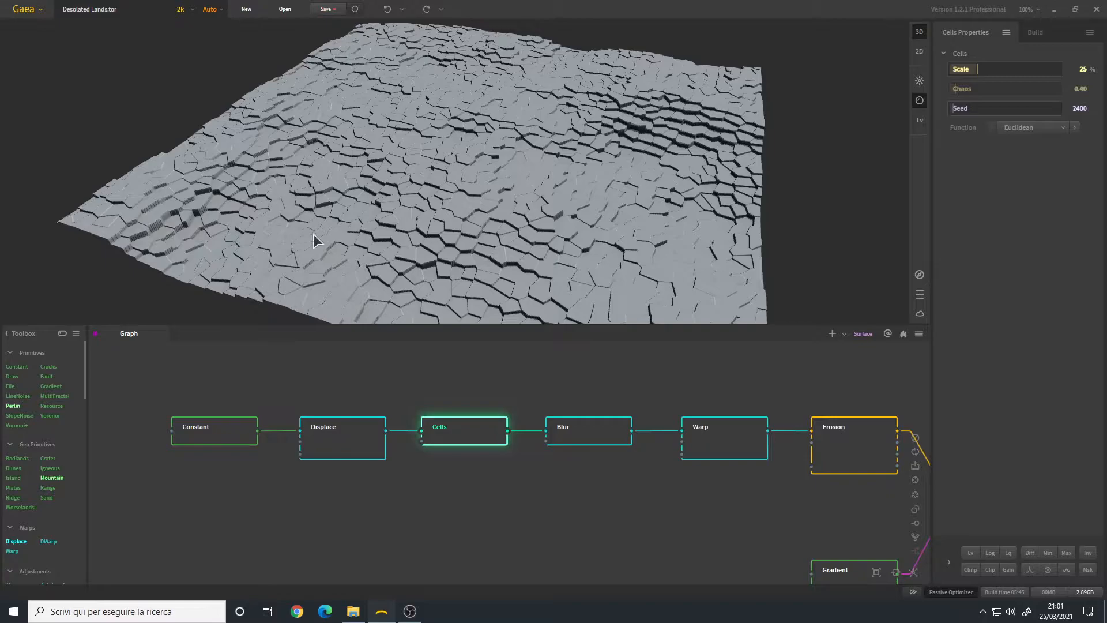
{"action": "mouse_move", "coordinate": [504, 237]}
{"action": "left_mouse_down"}
{"action": "mouse_move", "coordinate": [457, 209]}
{"action": "mouse_move", "coordinate": [497, 230]}
{"action": "left_mouse_up"}
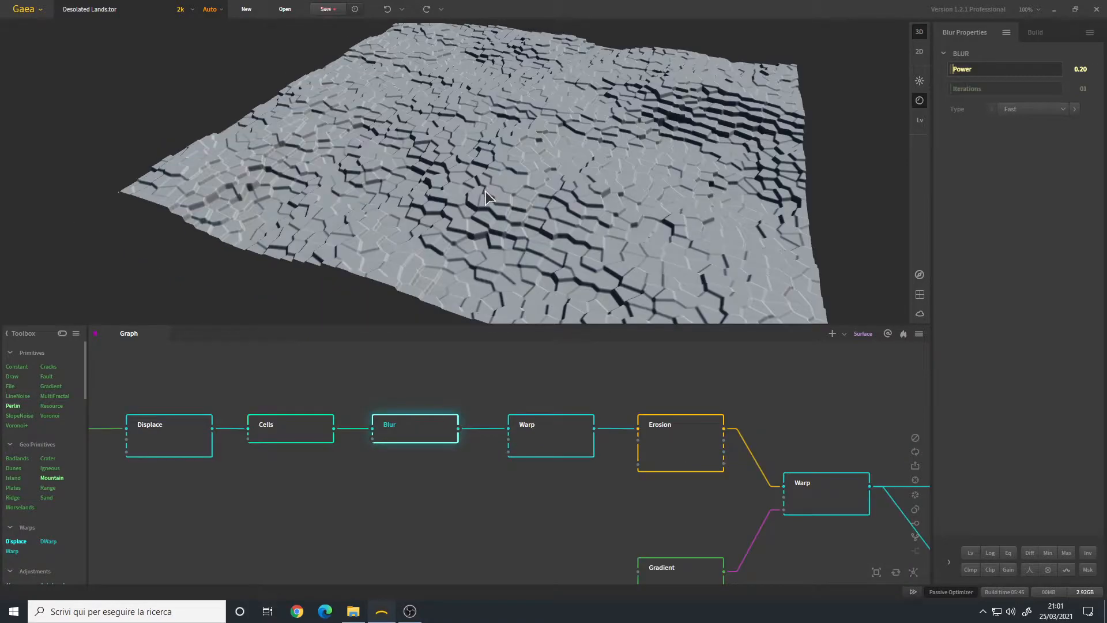
Step: Orbit and tilt the view over the Blur node's softened cell terrain
{"action": "scroll", "coordinate": [486, 192], "scroll_direction": "up", "scroll_amount": 5}
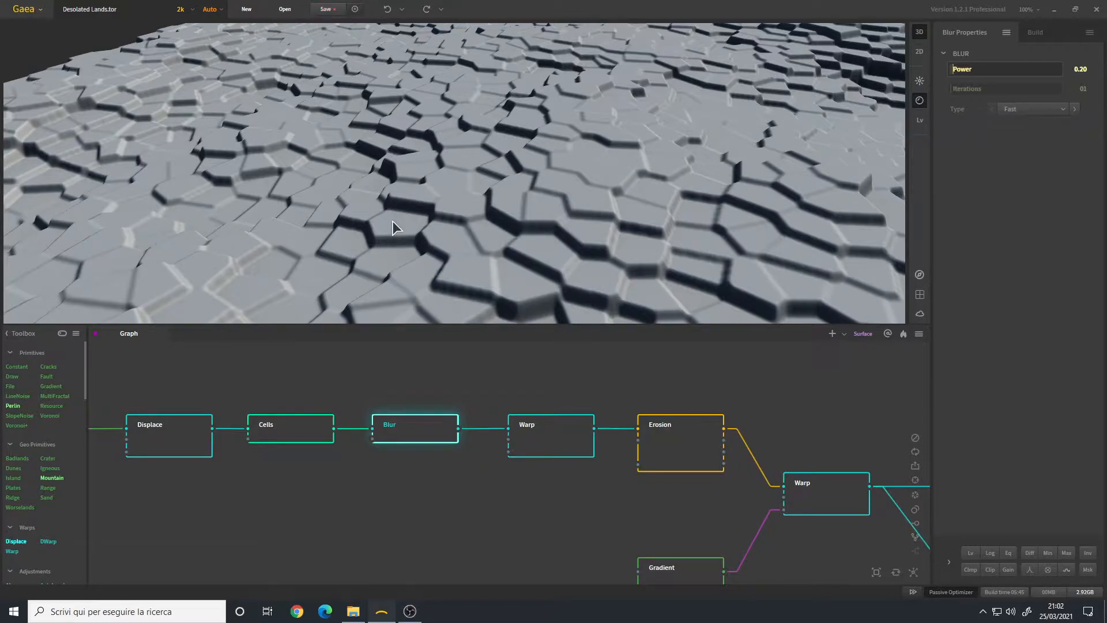
{"action": "left_click_drag", "start_coordinate": [417, 203], "coordinate": [417, 216]}
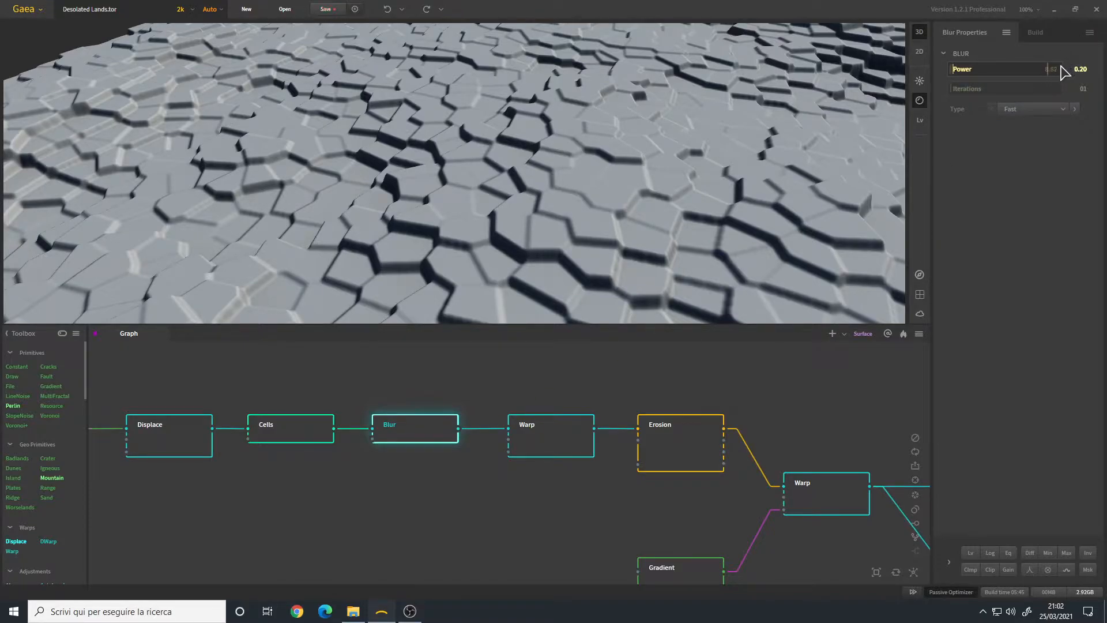
{"action": "left_click_drag", "start_coordinate": [394, 212], "coordinate": [393, 213]}
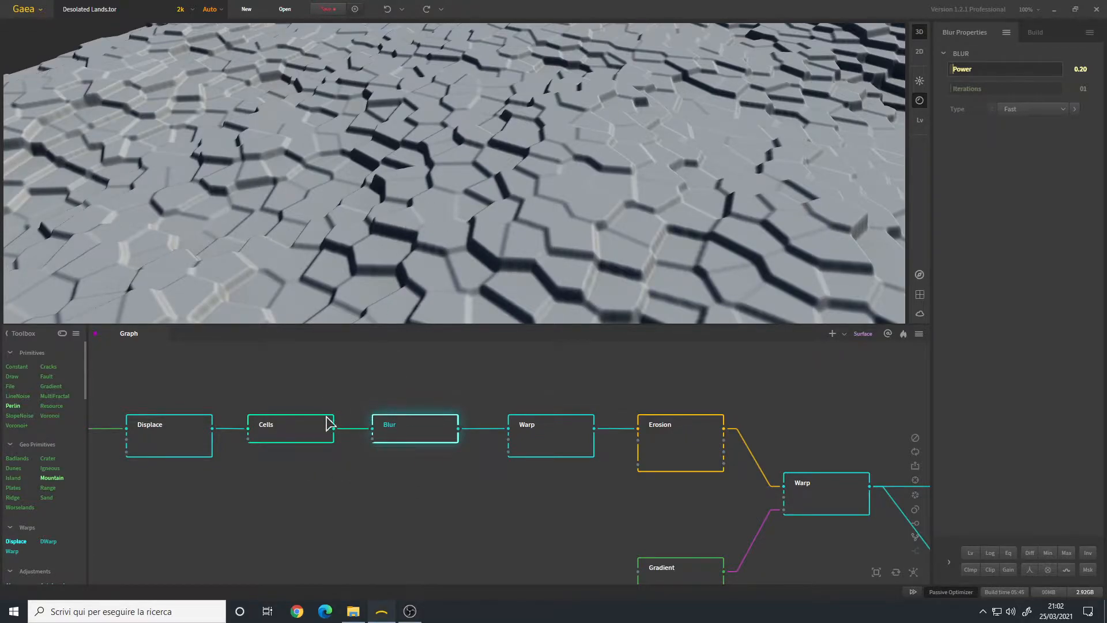
{"action": "left_click_drag", "start_coordinate": [490, 254], "coordinate": [496, 243]}
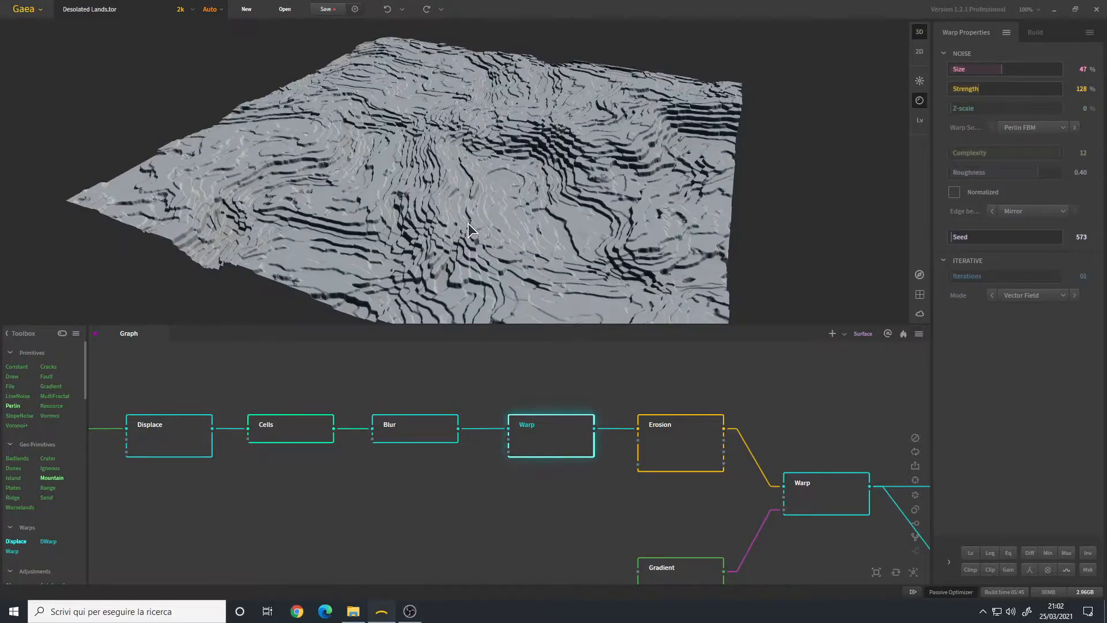
{"action": "left_click_drag", "start_coordinate": [459, 234], "coordinate": [454, 205]}
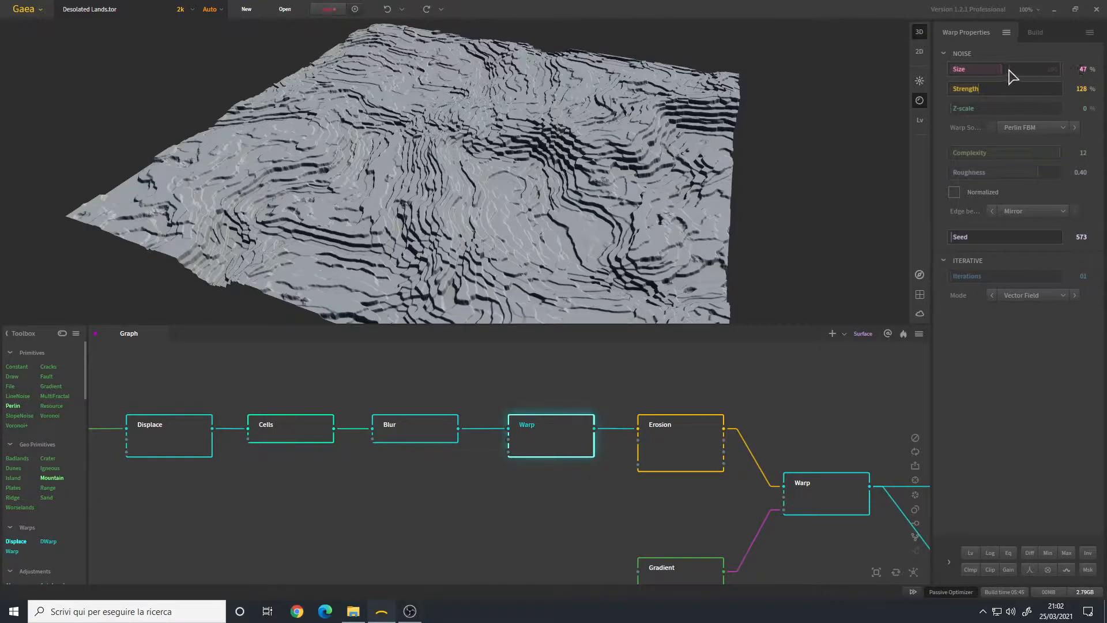
Step: Orbit the Warp node's swirled, ridged terrain to inspect it from new angles
{"action": "left_click_drag", "start_coordinate": [484, 173], "coordinate": [497, 187]}
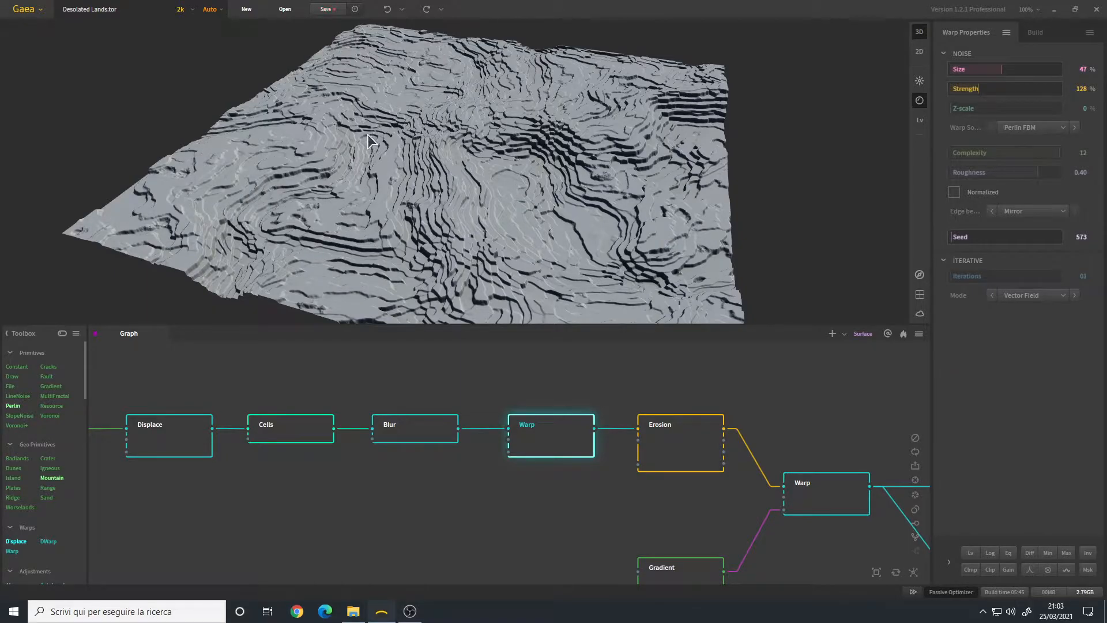
{"action": "left_click_drag", "start_coordinate": [313, 110], "coordinate": [329, 138]}
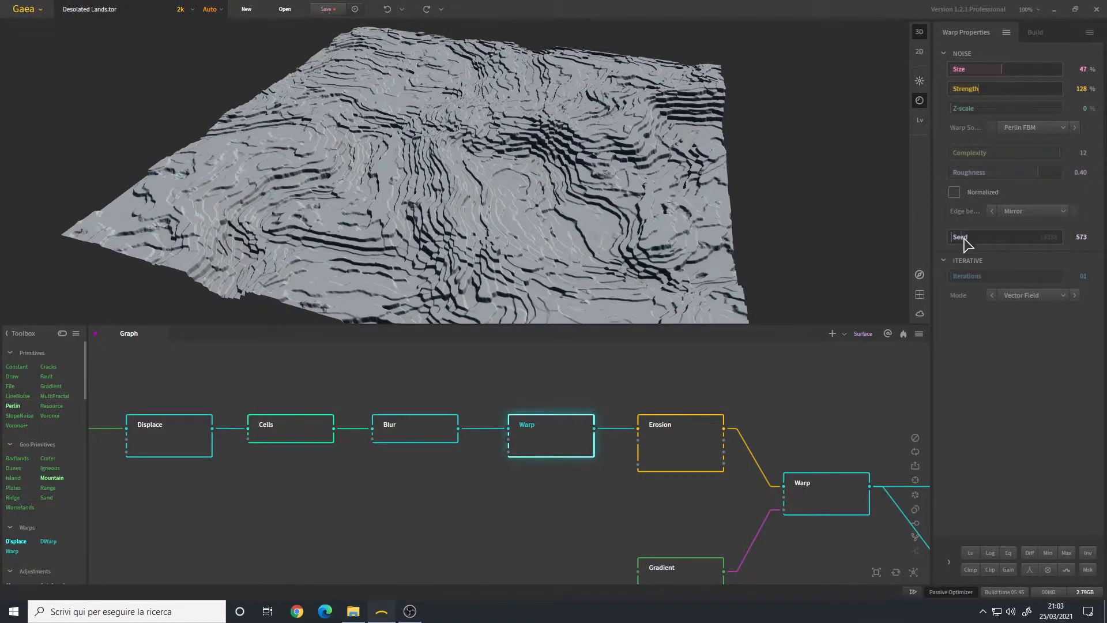
{"action": "left_click_drag", "start_coordinate": [506, 139], "coordinate": [556, 118]}
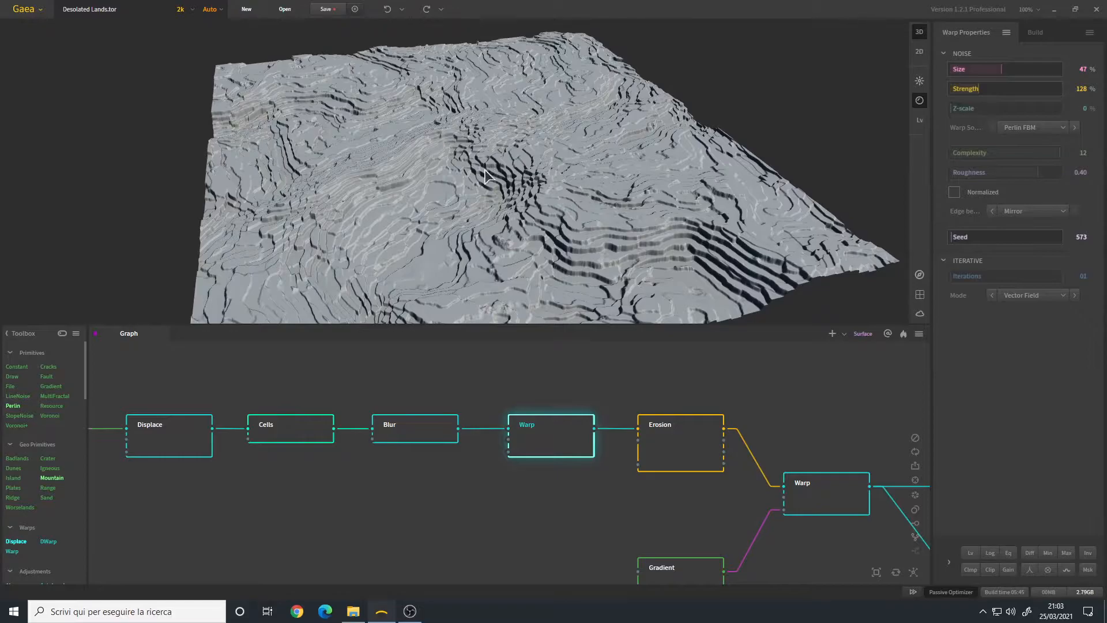
{"action": "left_click_drag", "start_coordinate": [487, 164], "coordinate": [542, 163]}
Step: Pan to the Erosion node and preview it: Duration 11%, Rock Softness 8%, Strength 50%
{"action": "scroll", "coordinate": [589, 460], "scroll_direction": "down", "scroll_amount": 1}
{"action": "left_click_drag", "start_coordinate": [589, 459], "coordinate": [419, 463]}
{"action": "scroll", "coordinate": [454, 458], "scroll_direction": "up", "scroll_amount": 2}
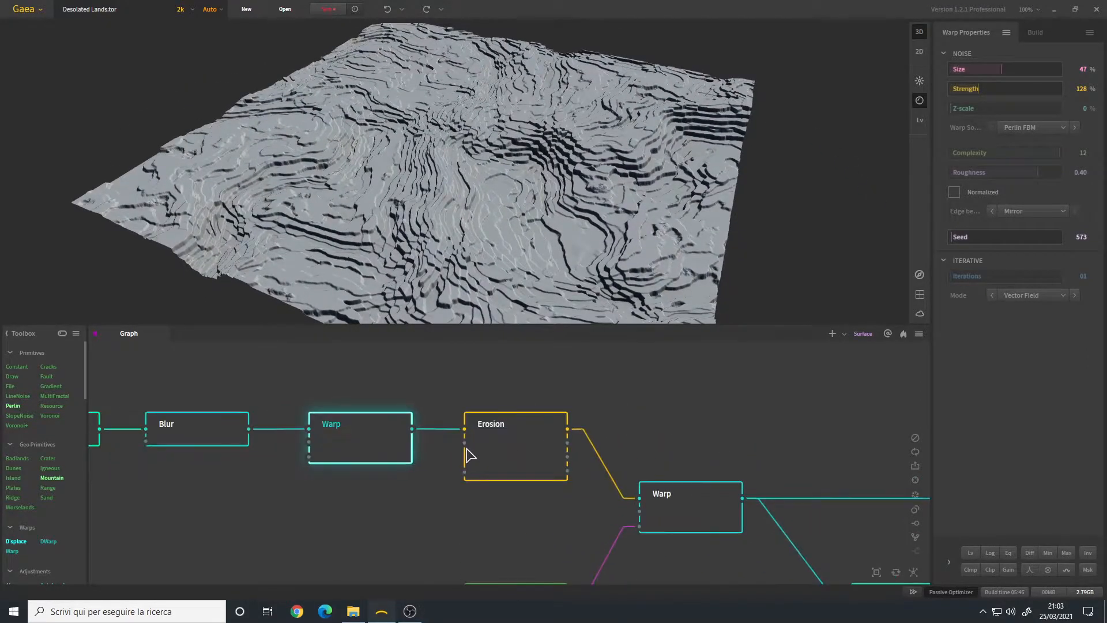
{"action": "scroll", "coordinate": [470, 455], "scroll_direction": "down", "scroll_amount": 1}
{"action": "left_click", "coordinate": [516, 448]}
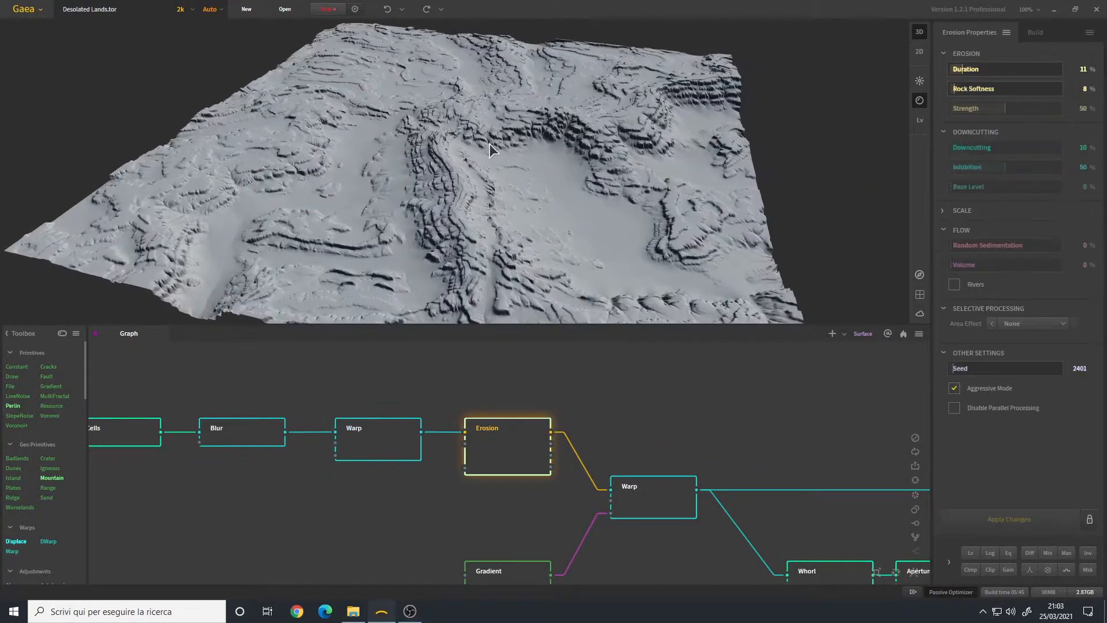
{"action": "left_click_drag", "start_coordinate": [474, 216], "coordinate": [467, 175]}
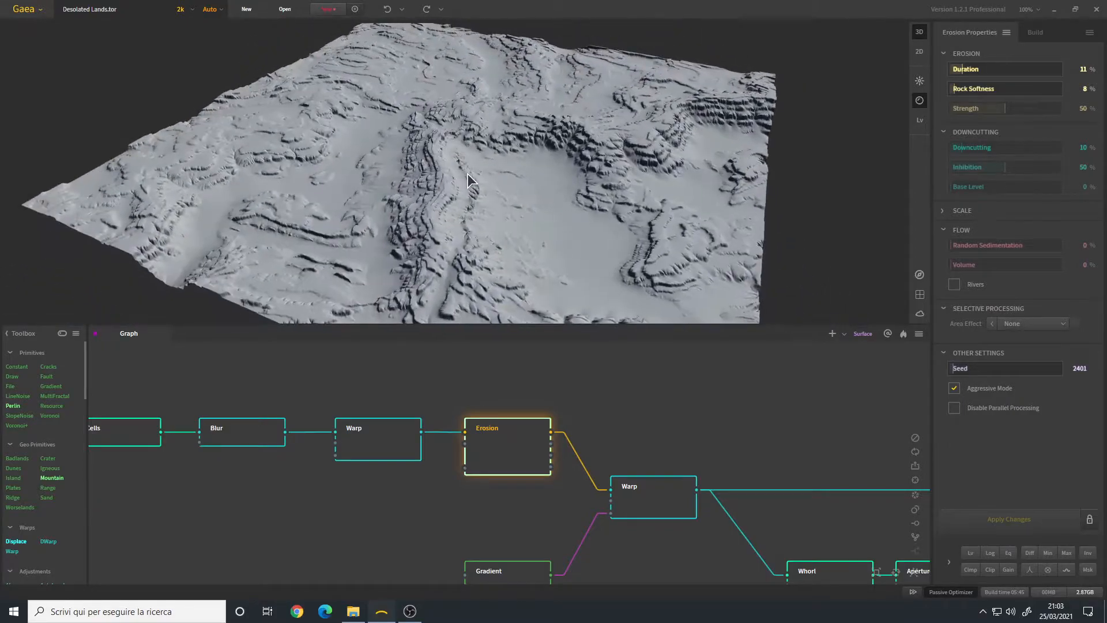
{"action": "left_click", "coordinate": [1007, 33]}
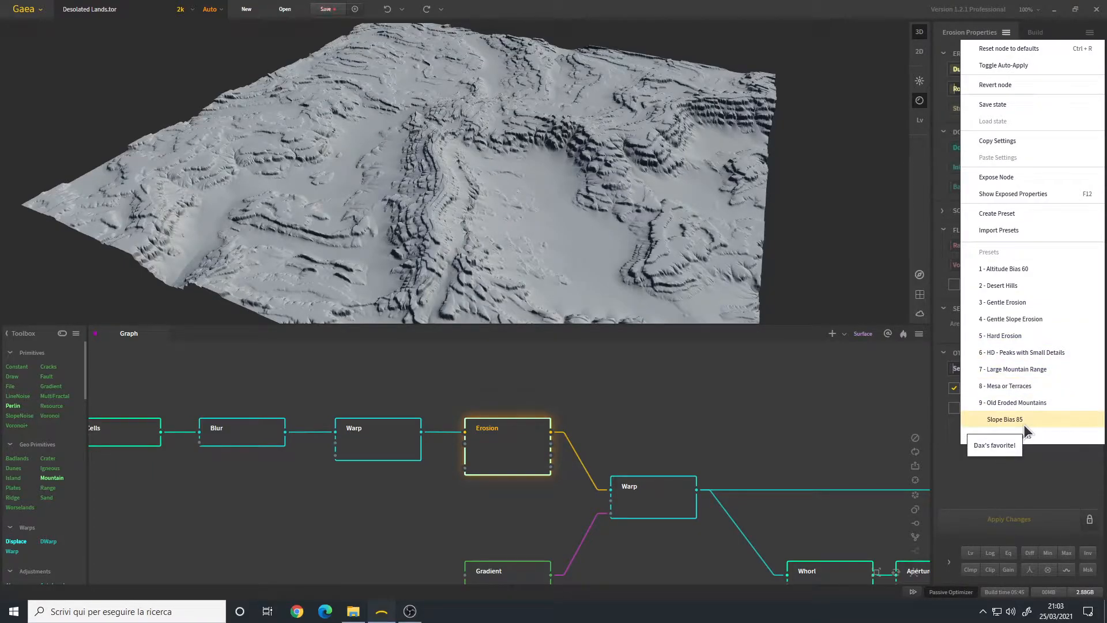
{"action": "left_click", "coordinate": [1015, 351]}
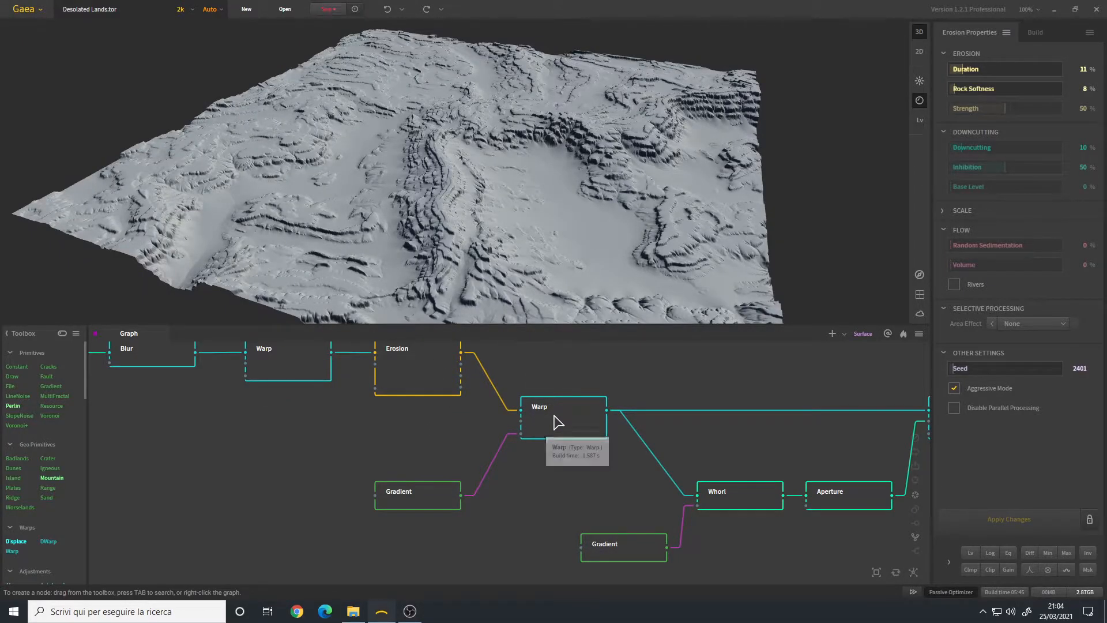
Step: Preview the second Warp node after Erosion: Size 68%, Strength 172%, Perlin FBM
{"action": "left_click", "coordinate": [558, 422]}
{"action": "scroll", "coordinate": [503, 220], "scroll_direction": "up", "scroll_amount": 4}
{"action": "left_click_drag", "start_coordinate": [505, 212], "coordinate": [486, 181]}
{"action": "scroll", "coordinate": [479, 198], "scroll_direction": "up", "scroll_amount": 4}
{"action": "scroll", "coordinate": [484, 180], "scroll_direction": "down", "scroll_amount": 4}
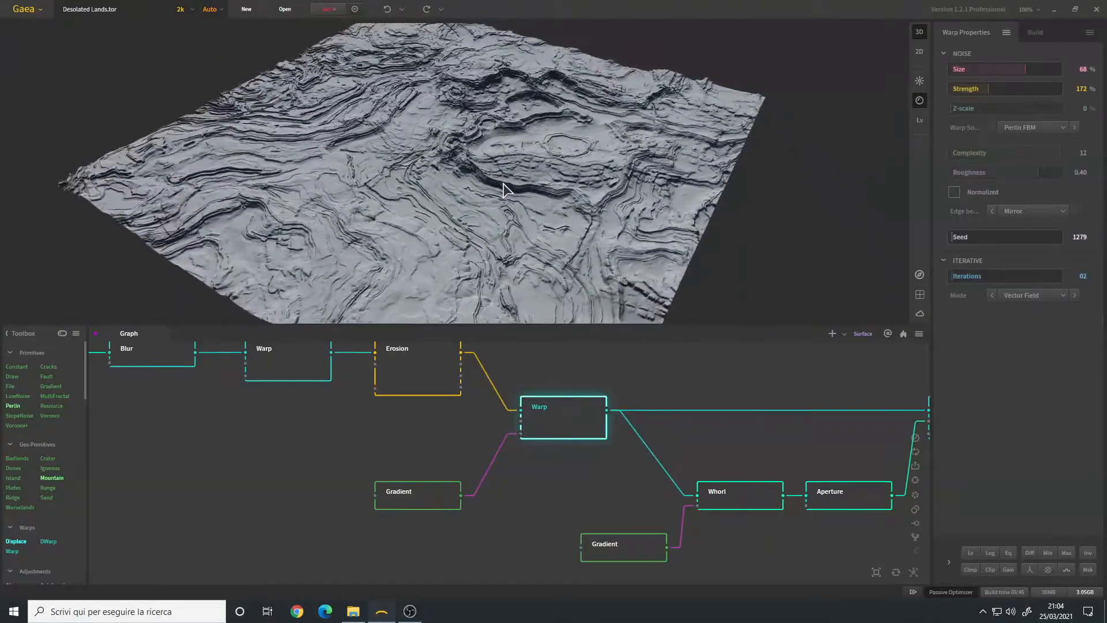
{"action": "scroll", "coordinate": [494, 183], "scroll_direction": "up", "scroll_amount": 3}
Step: Orbit the warped, eroded terrain from several angles to inspect the warp result
{"action": "left_click_drag", "start_coordinate": [466, 163], "coordinate": [511, 174]}
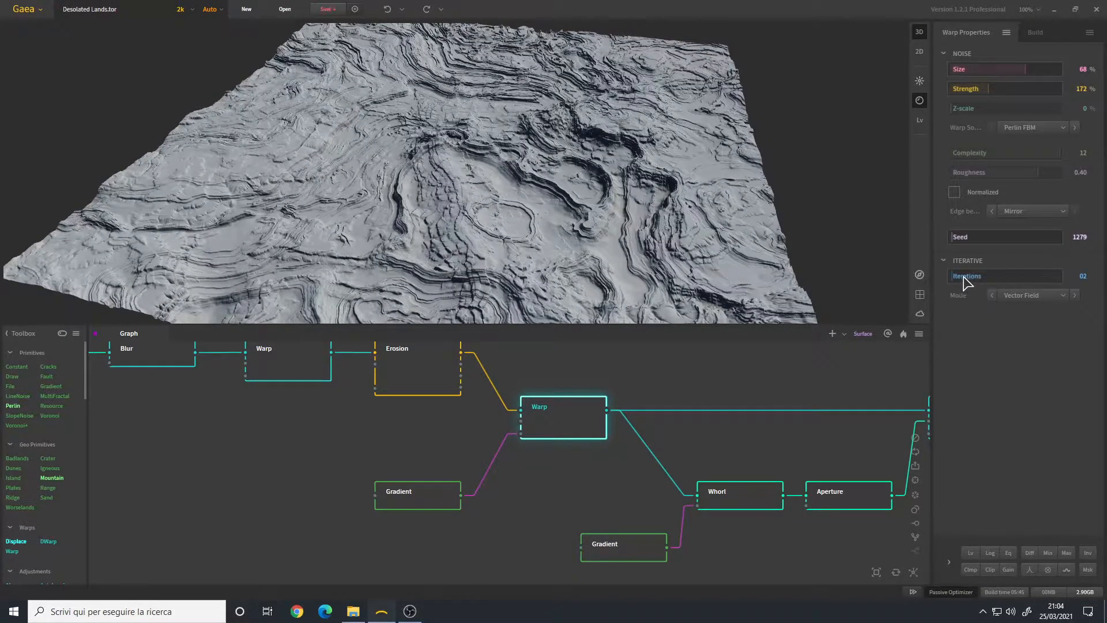
{"action": "left_click_drag", "start_coordinate": [536, 173], "coordinate": [448, 151]}
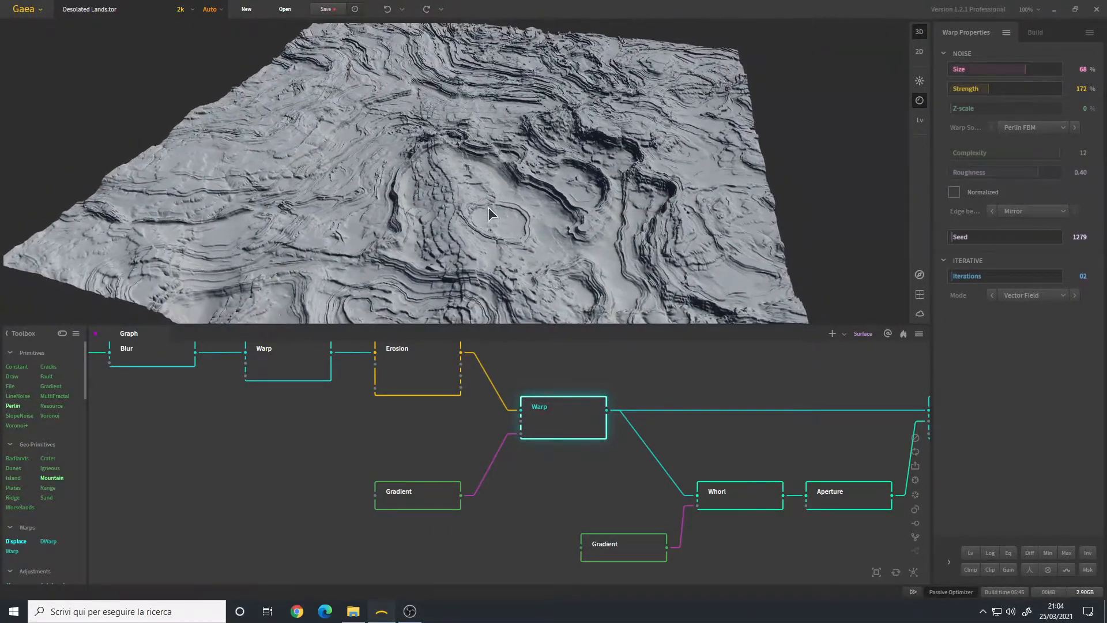
{"action": "left_click_drag", "start_coordinate": [494, 203], "coordinate": [475, 122]}
{"action": "left_click_drag", "start_coordinate": [502, 179], "coordinate": [500, 168]}
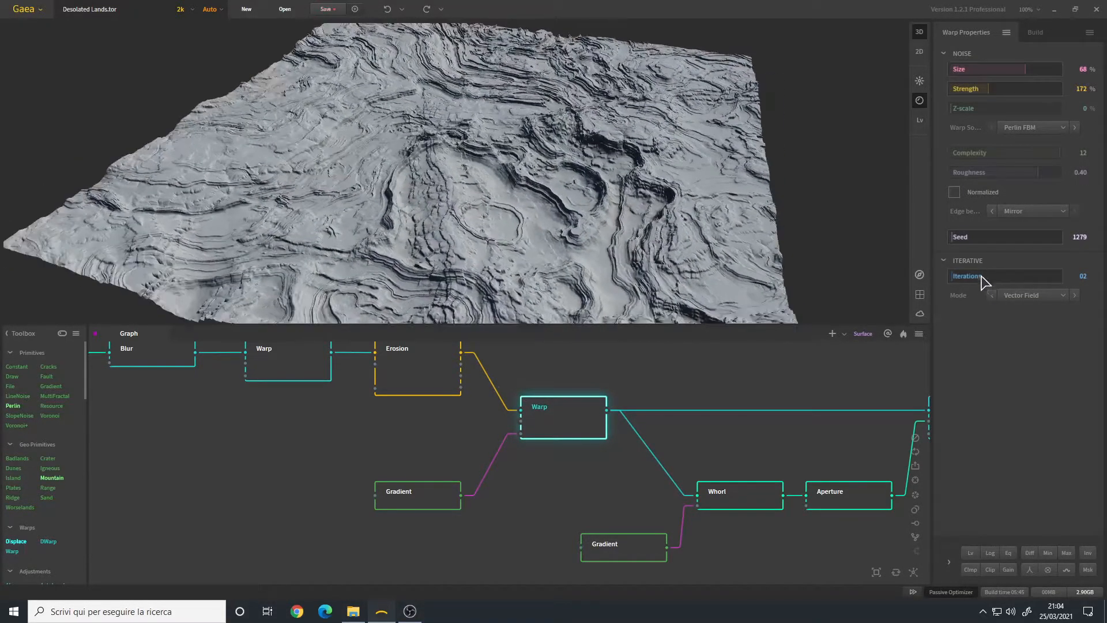
{"action": "scroll", "coordinate": [440, 167], "scroll_direction": "up", "scroll_amount": 3}
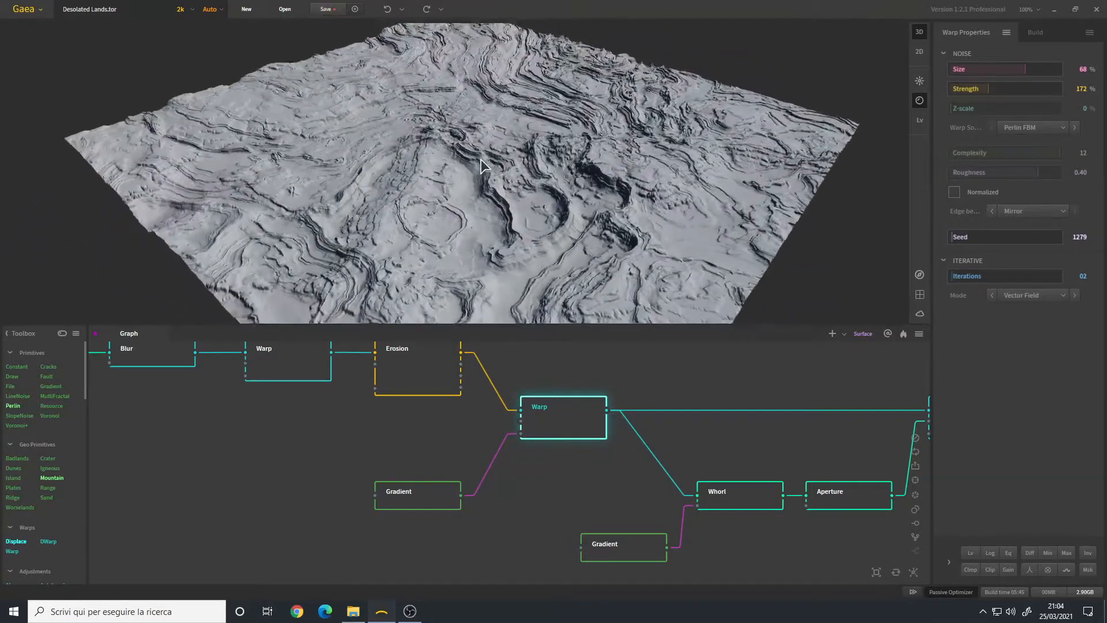
{"action": "left_click_drag", "start_coordinate": [441, 167], "coordinate": [513, 166]}
{"action": "scroll", "coordinate": [445, 159], "scroll_direction": "up", "scroll_amount": 5}
{"action": "scroll", "coordinate": [514, 168], "scroll_direction": "down", "scroll_amount": 5}
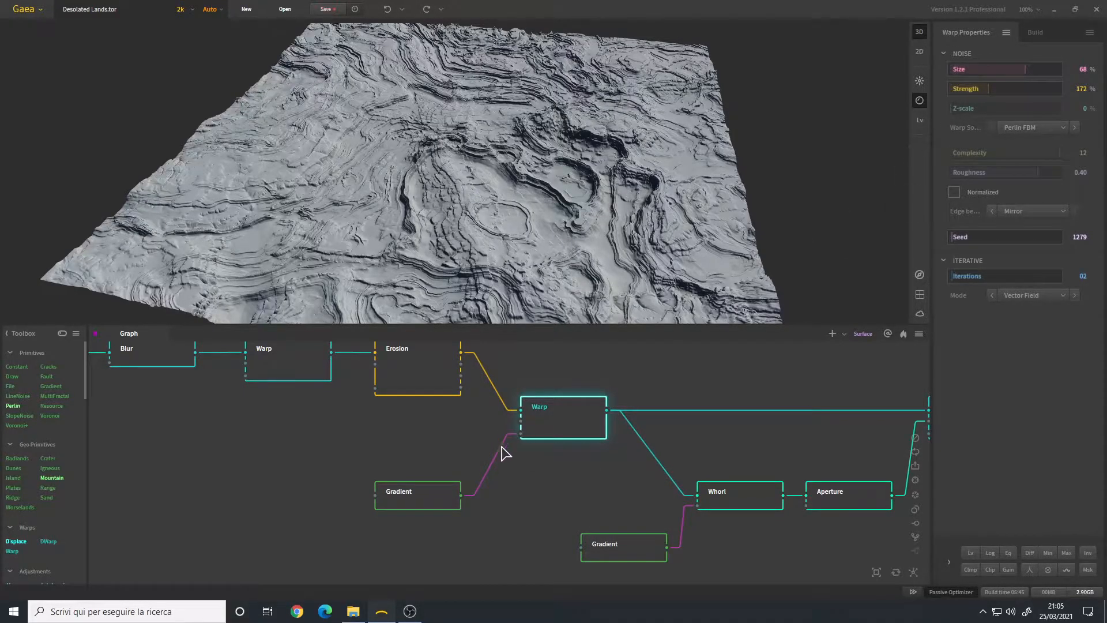
{"action": "left_click", "coordinate": [413, 506]}
{"action": "left_click_drag", "start_coordinate": [480, 188], "coordinate": [611, 183]}
{"action": "left_click", "coordinate": [1028, 70]}
{"action": "left_click", "coordinate": [1042, 81]}
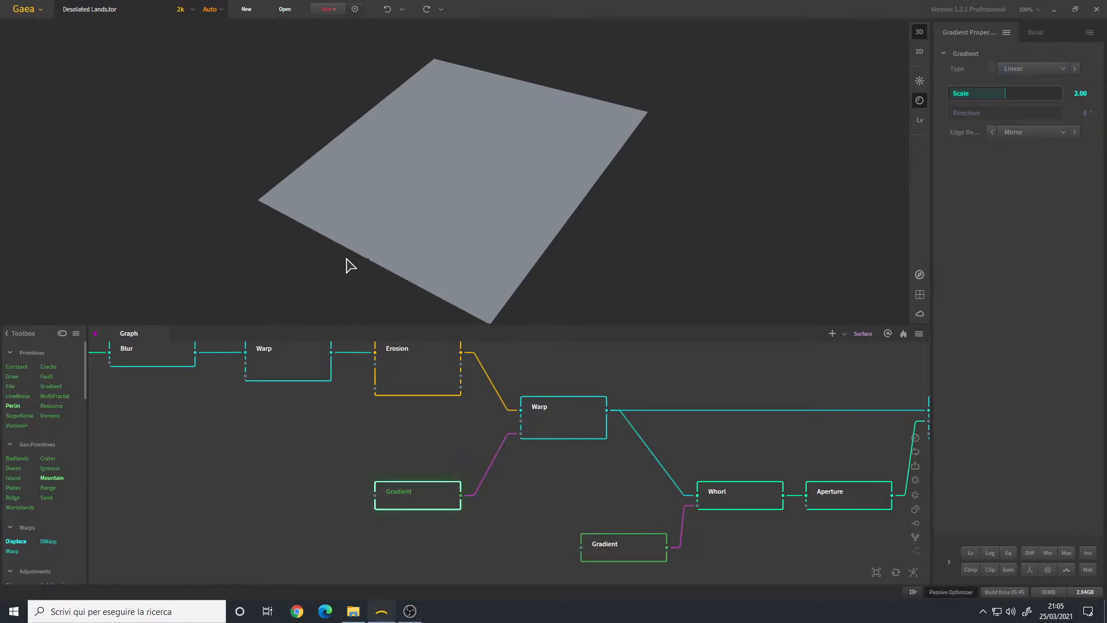
{"action": "left_click_drag", "start_coordinate": [469, 271], "coordinate": [306, 219]}
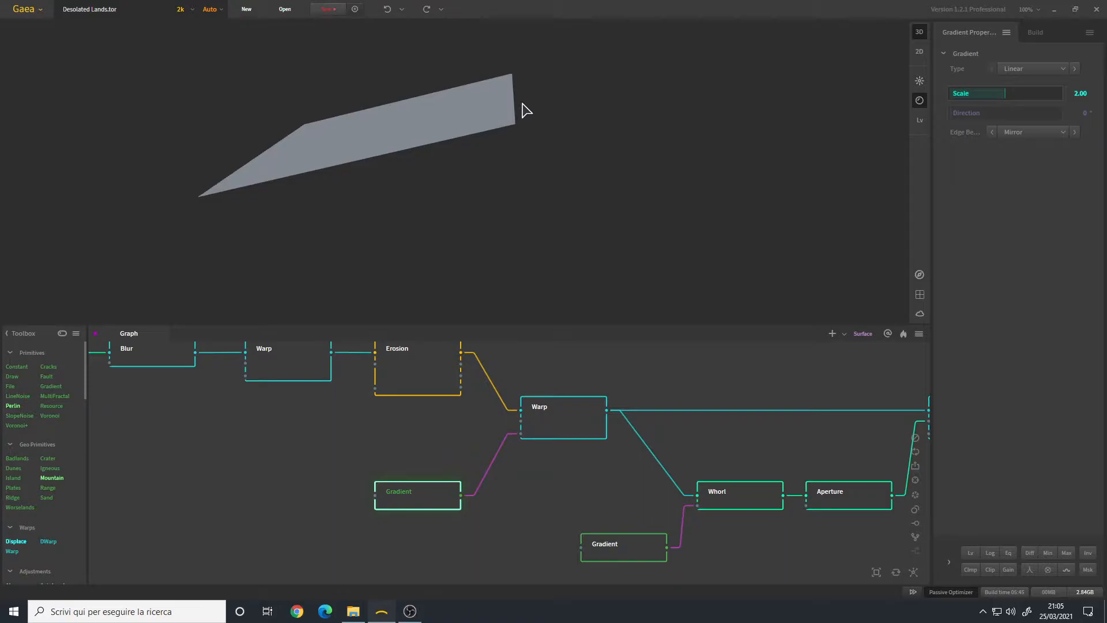
{"action": "left_click_drag", "start_coordinate": [335, 145], "coordinate": [398, 196]}
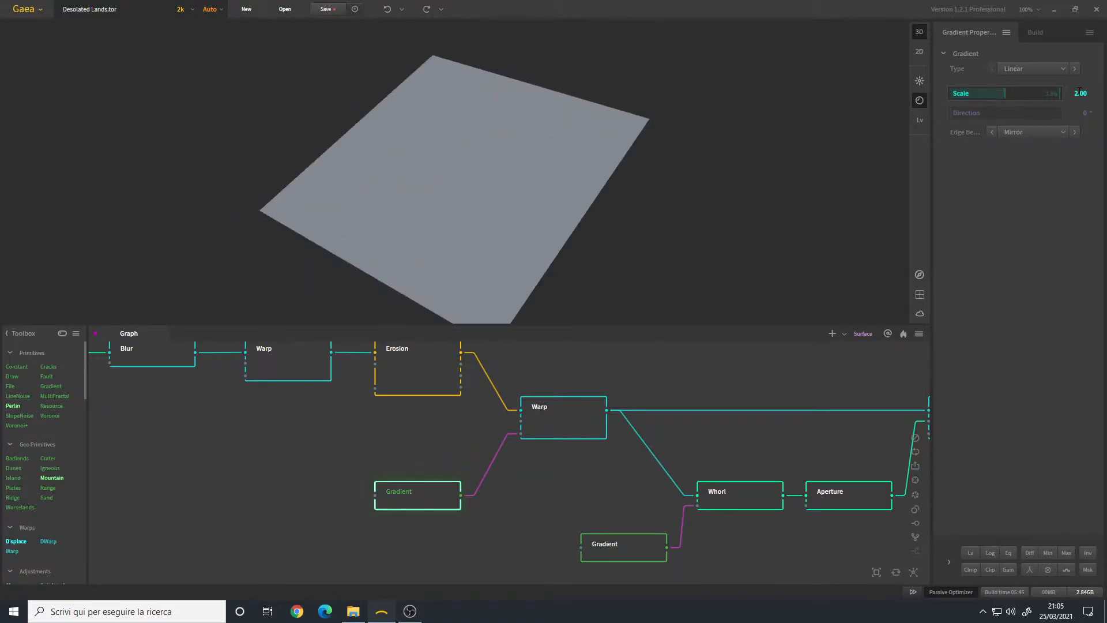
{"action": "left_click_drag", "start_coordinate": [534, 155], "coordinate": [507, 133]}
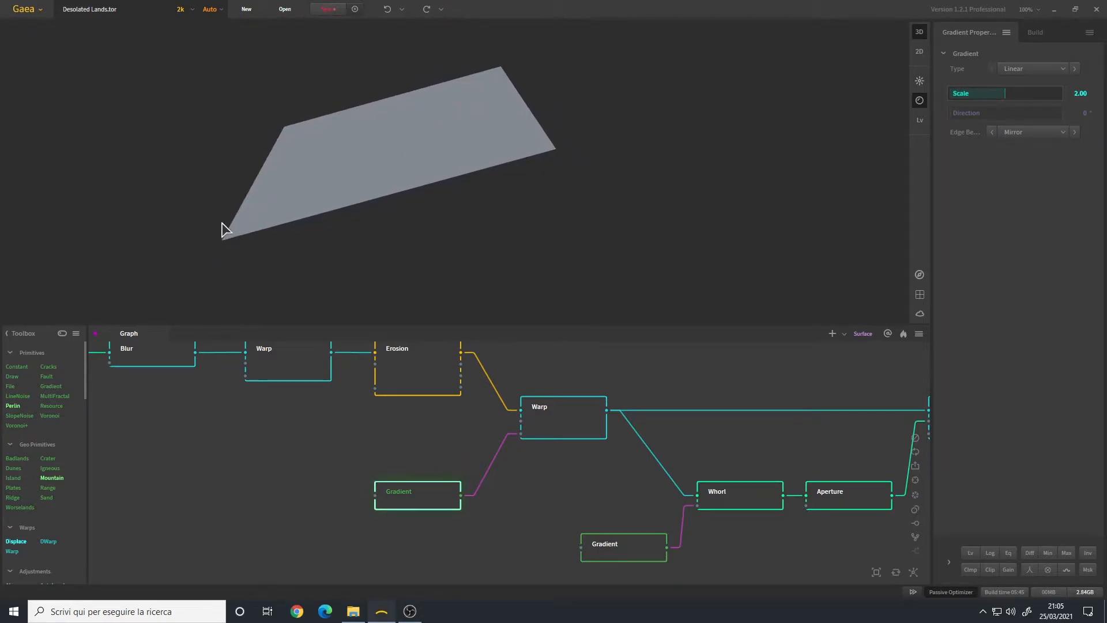
{"action": "left_click_drag", "start_coordinate": [588, 148], "coordinate": [404, 201]}
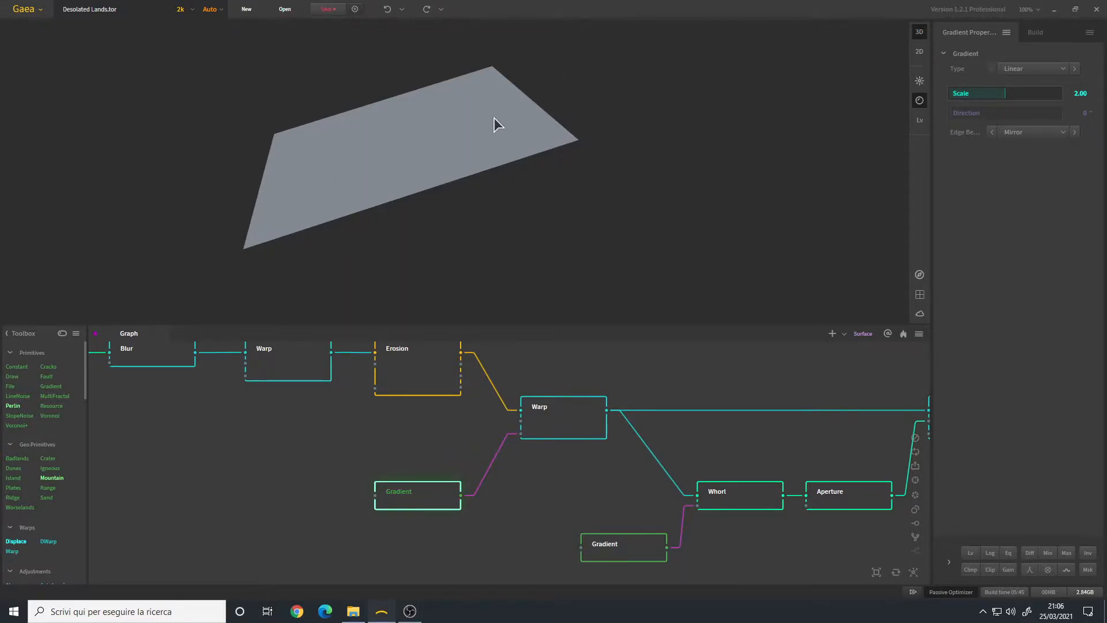
{"action": "left_click_drag", "start_coordinate": [493, 118], "coordinate": [563, 109]}
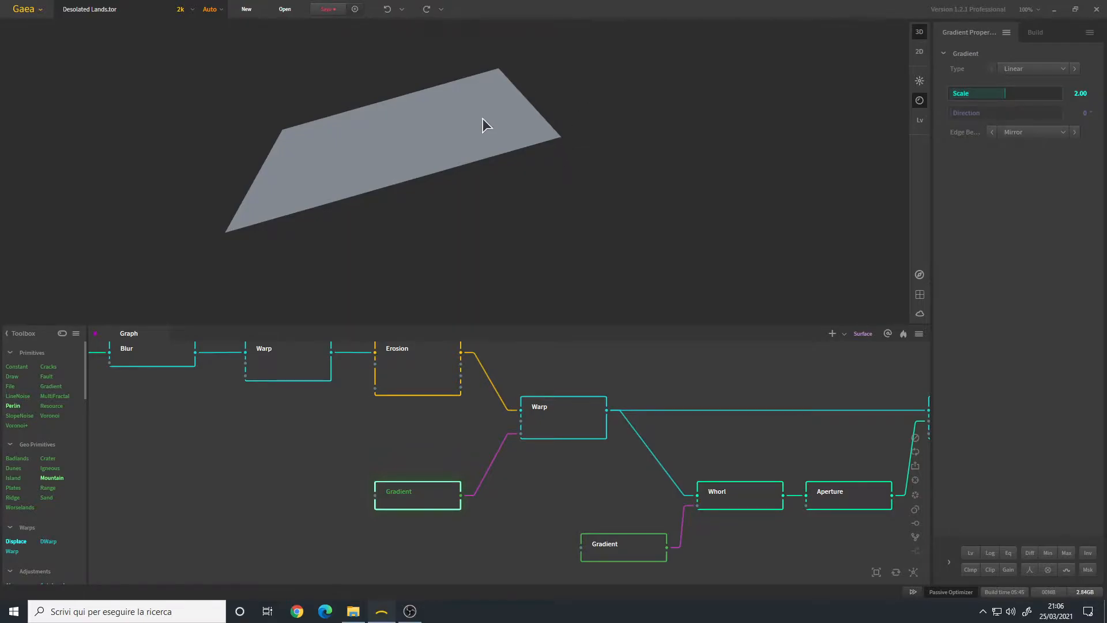
{"action": "left_click_drag", "start_coordinate": [300, 187], "coordinate": [365, 247]}
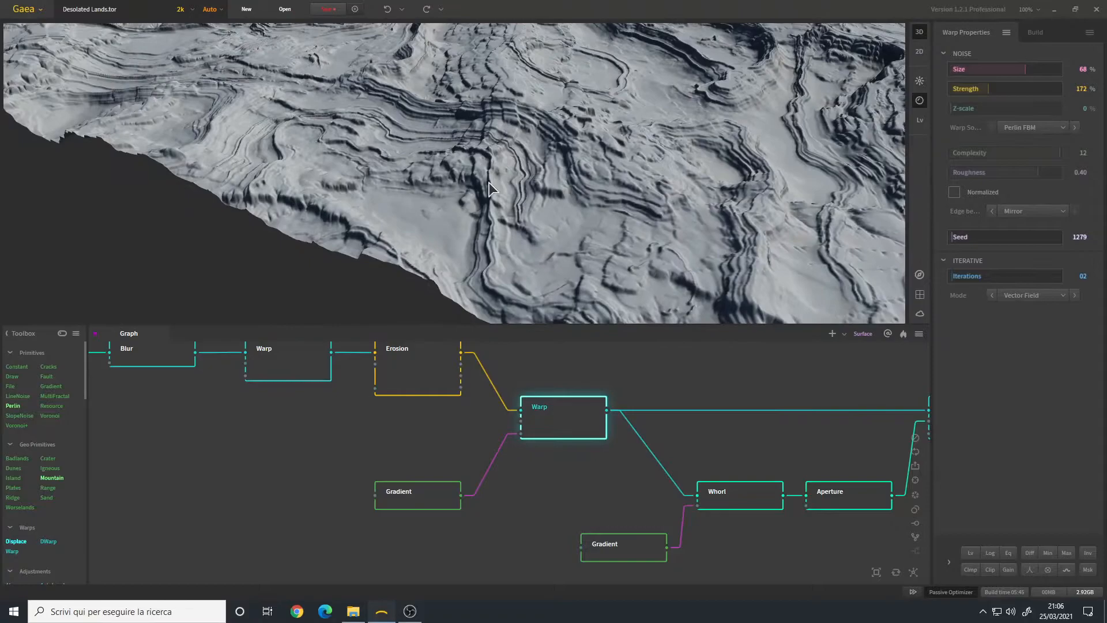
{"action": "left_click_drag", "start_coordinate": [488, 181], "coordinate": [266, 144]}
{"action": "scroll", "coordinate": [460, 195], "scroll_direction": "down", "scroll_amount": 5}
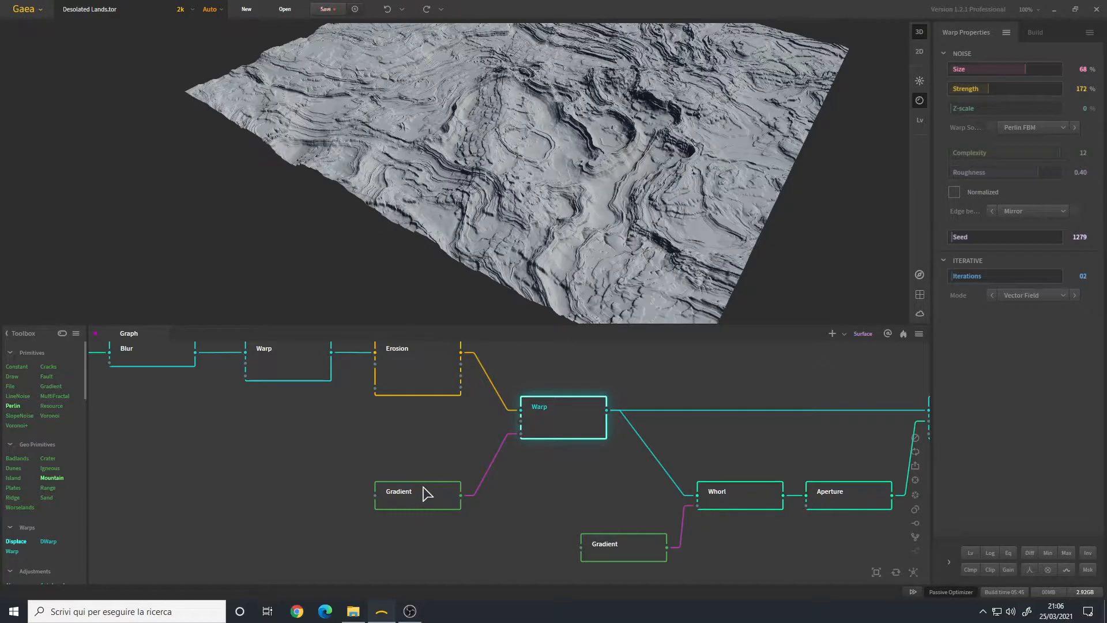
Step: Zoom in close and orbit around the second Warp node's terrain
{"action": "scroll", "coordinate": [375, 211], "scroll_direction": "up", "scroll_amount": 4}
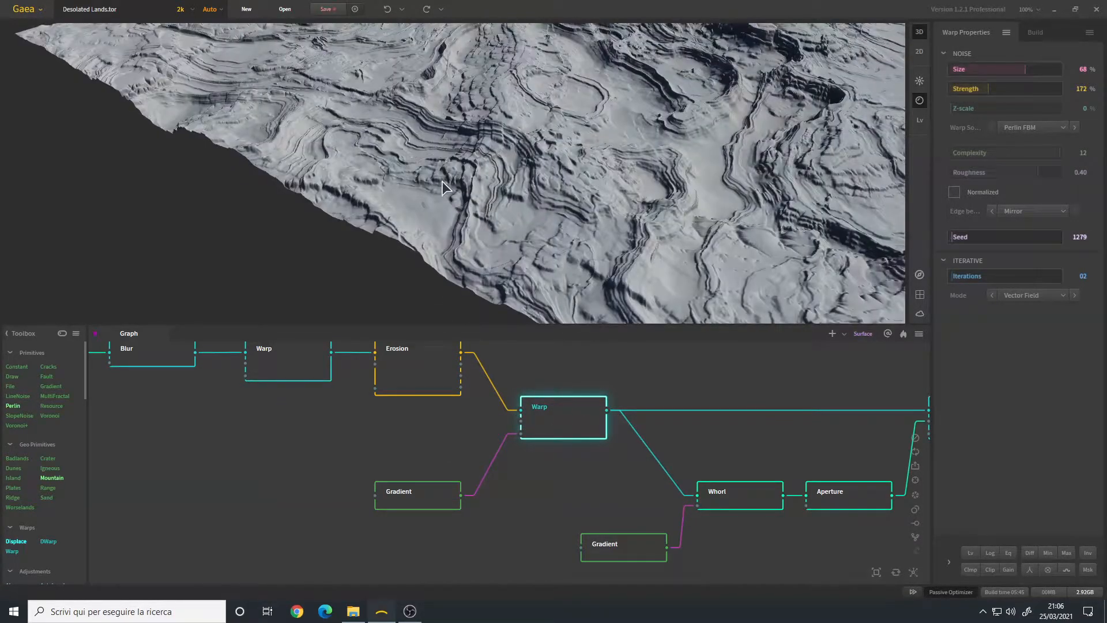
{"action": "scroll", "coordinate": [443, 187], "scroll_direction": "up", "scroll_amount": 3}
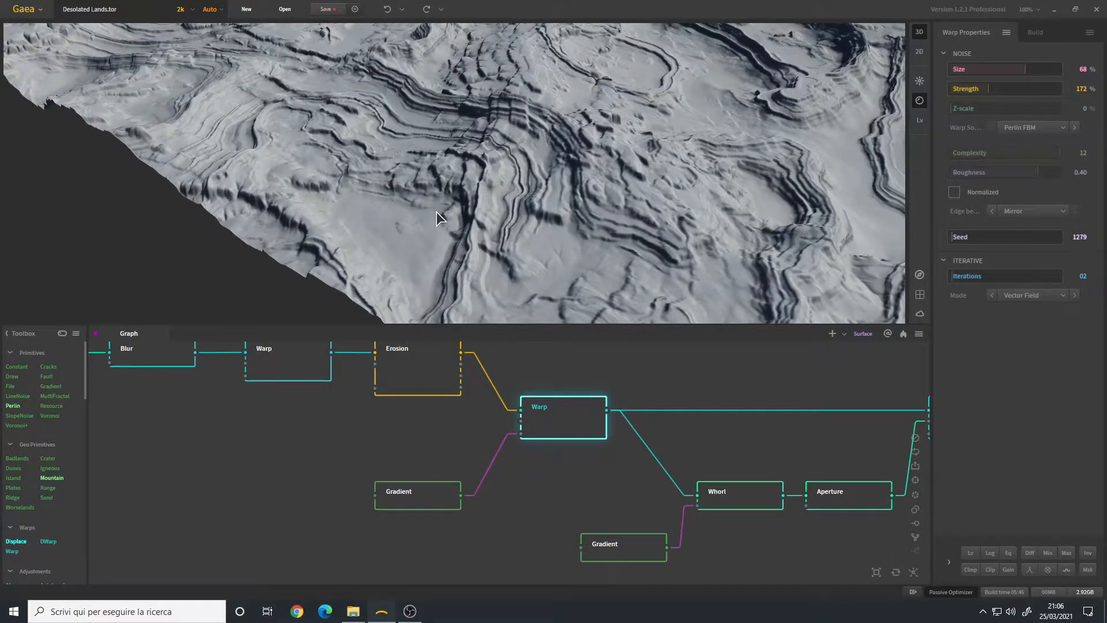
{"action": "scroll", "coordinate": [436, 211], "scroll_direction": "up", "scroll_amount": 3}
{"action": "scroll", "coordinate": [435, 208], "scroll_direction": "down", "scroll_amount": 4}
{"action": "scroll", "coordinate": [434, 208], "scroll_direction": "up", "scroll_amount": 2}
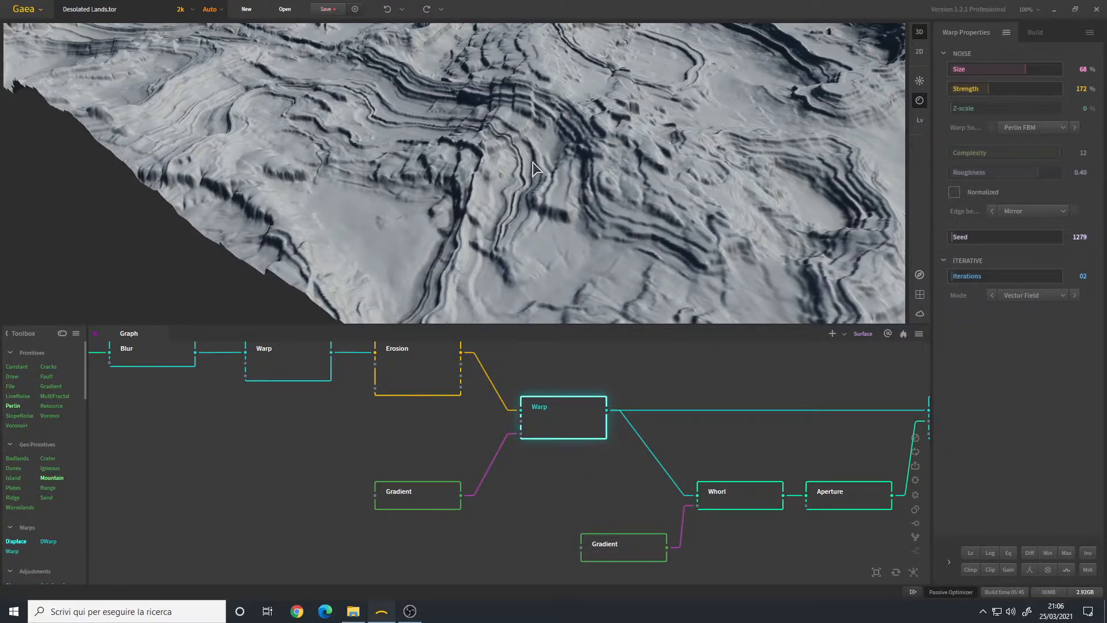
{"action": "left_click_drag", "start_coordinate": [503, 163], "coordinate": [441, 106]}
Step: Pan the graph to reveal the Whorl, Aperture, Combine and Shatter nodes
{"action": "scroll", "coordinate": [544, 230], "scroll_direction": "down", "scroll_amount": 5}
{"action": "middle_click_drag", "start_coordinate": [565, 423], "coordinate": [401, 419]}
{"action": "scroll", "coordinate": [401, 427], "scroll_direction": "down", "scroll_amount": 3}
{"action": "scroll", "coordinate": [461, 444], "scroll_direction": "up", "scroll_amount": 3}
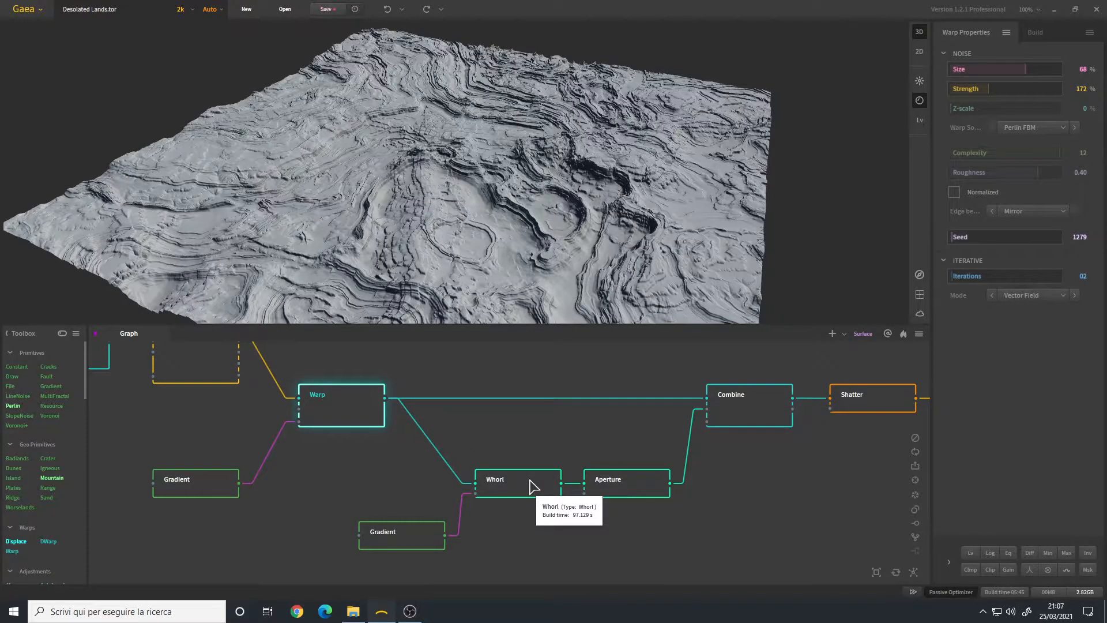
Step: Inspect the Whorl node, then preview its radial Gradient mask and orbit the hill
{"action": "left_click", "coordinate": [531, 486]}
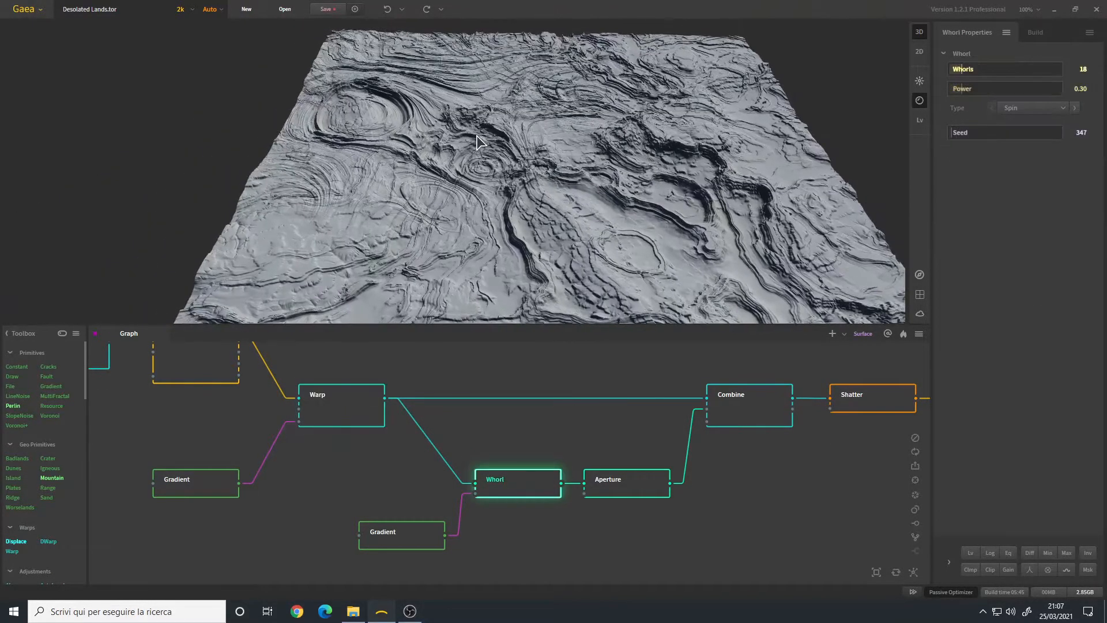
{"action": "left_click_drag", "start_coordinate": [476, 136], "coordinate": [502, 176]}
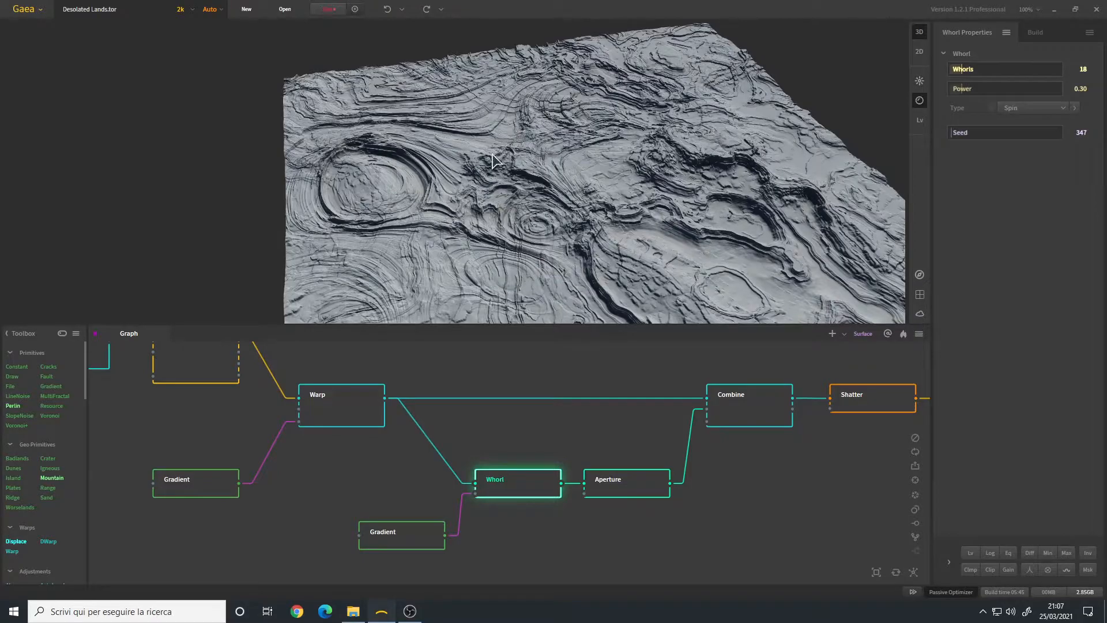
{"action": "scroll", "coordinate": [551, 162], "scroll_direction": "up", "scroll_amount": 5}
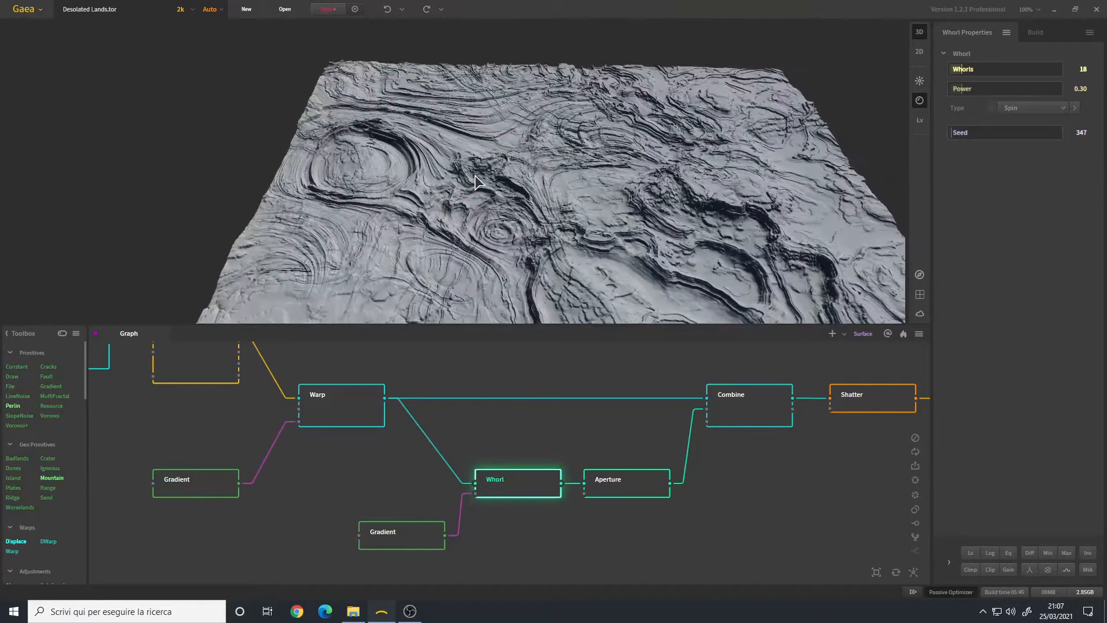
{"action": "left_click", "coordinate": [411, 550]}
{"action": "scroll", "coordinate": [514, 188], "scroll_direction": "down", "scroll_amount": 5}
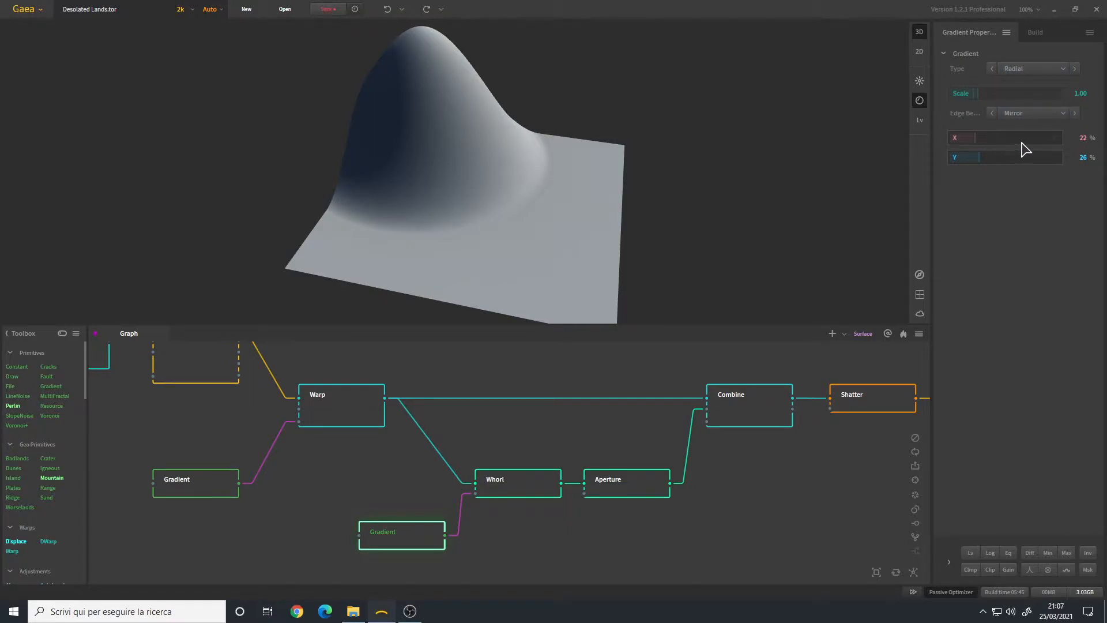
{"action": "left_click_drag", "start_coordinate": [407, 160], "coordinate": [487, 227]}
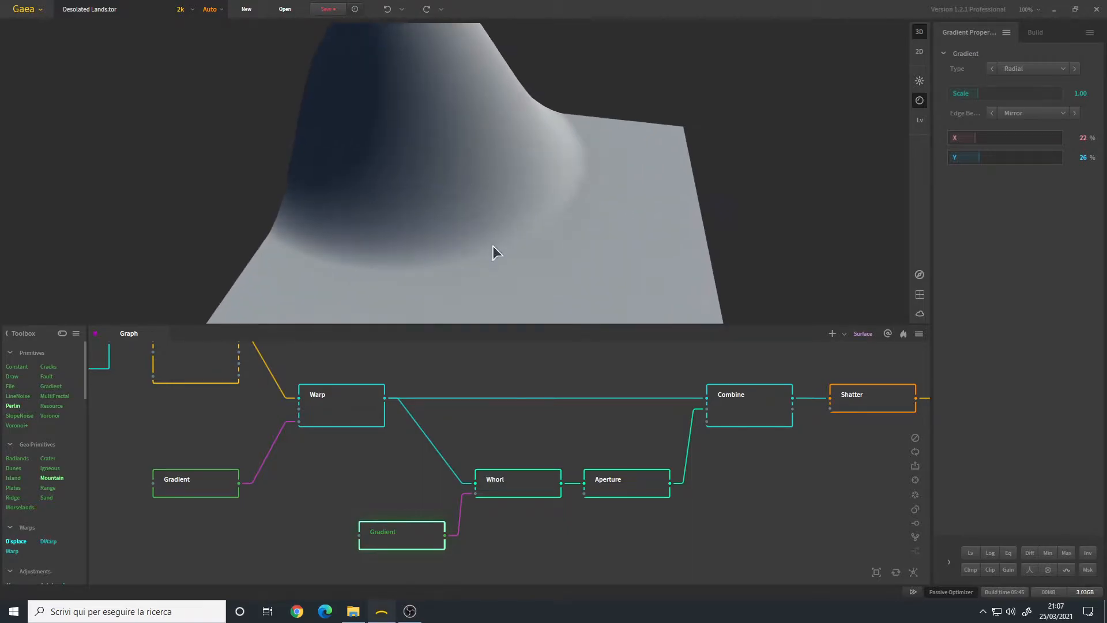
Step: Return to the Whorl node's output and orbit over the whorled terrain
{"action": "left_click", "coordinate": [492, 482]}
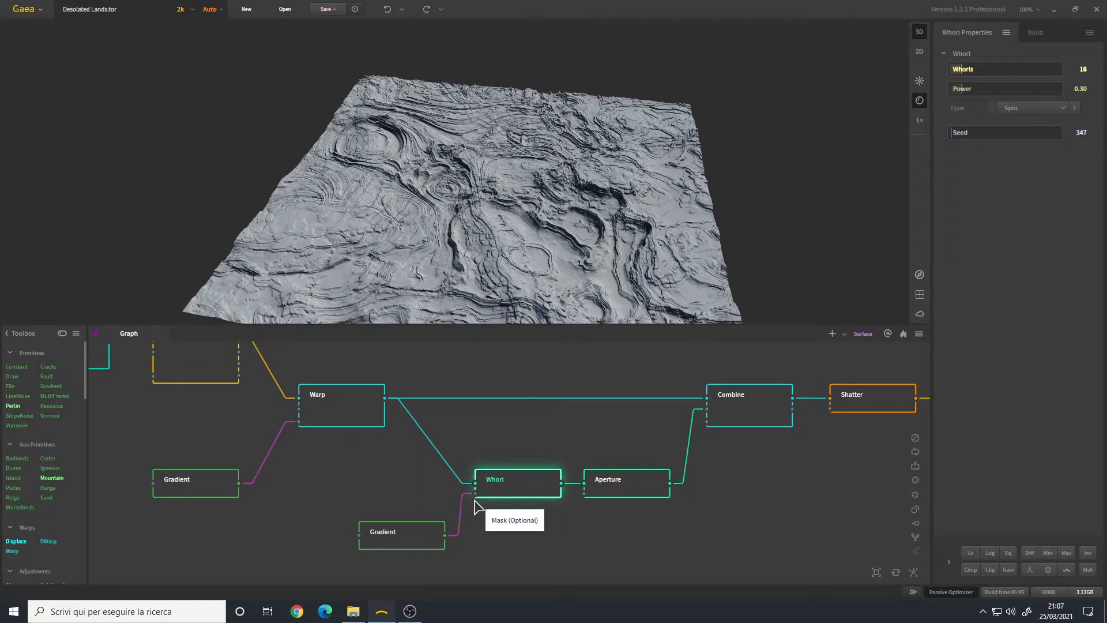
{"action": "left_click_drag", "start_coordinate": [464, 143], "coordinate": [443, 155]}
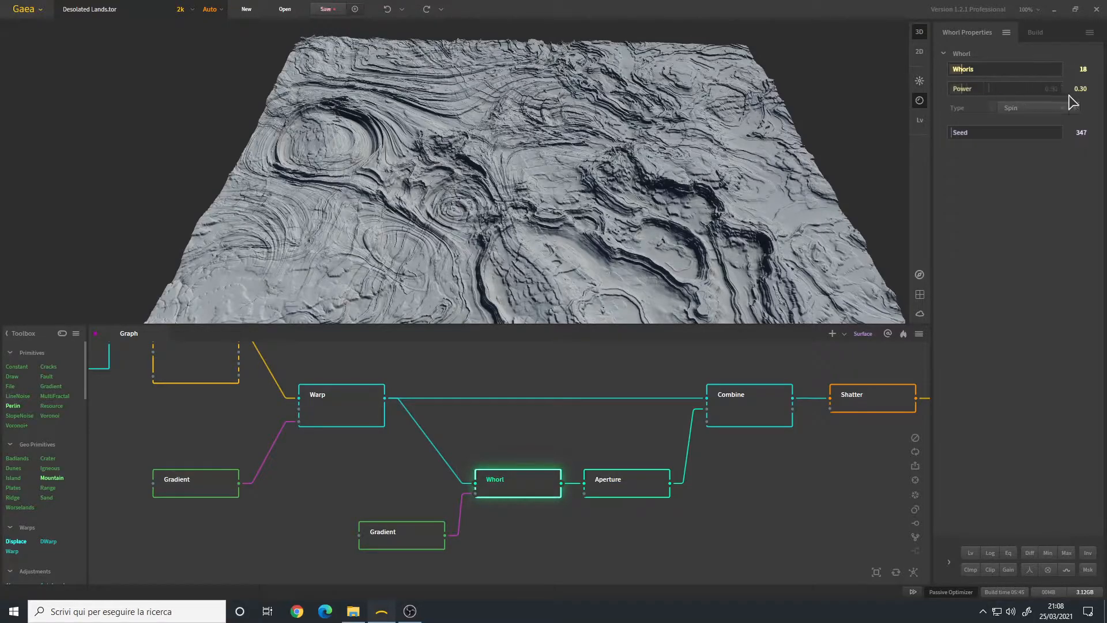
{"action": "left_click_drag", "start_coordinate": [465, 249], "coordinate": [444, 231]}
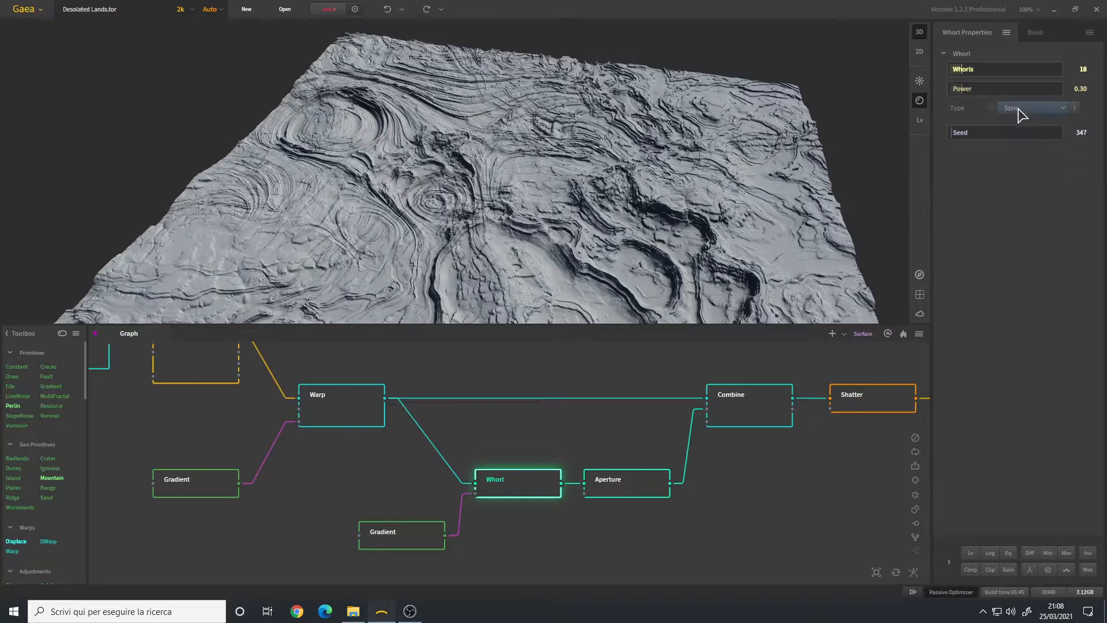
{"action": "left_click_drag", "start_coordinate": [347, 162], "coordinate": [504, 173]}
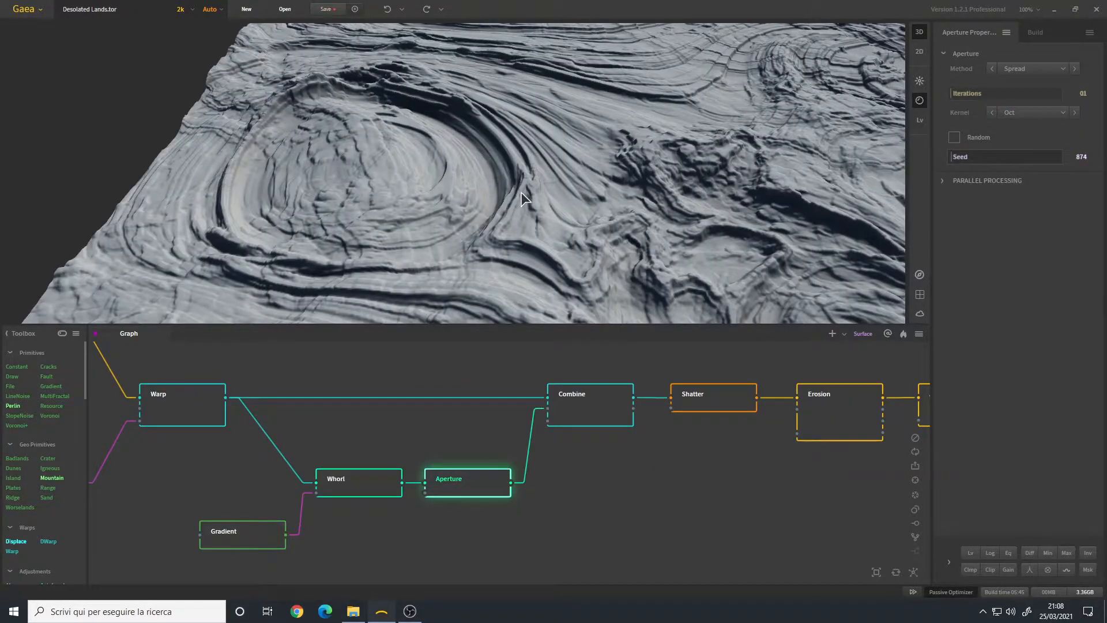
{"action": "scroll", "coordinate": [524, 199], "scroll_direction": "up", "scroll_amount": 5}
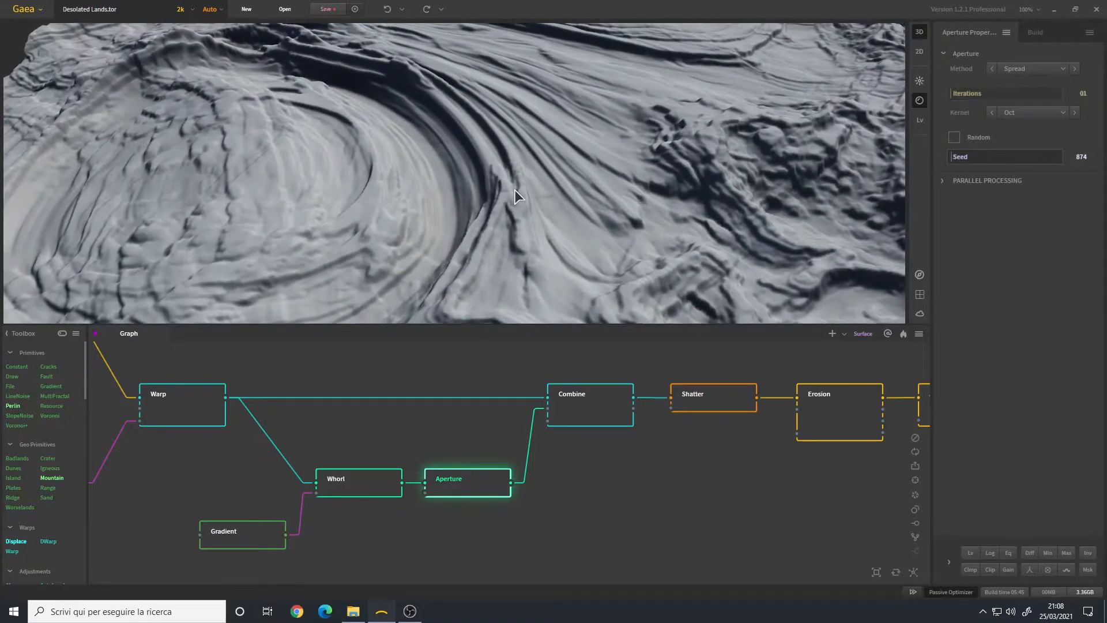
{"action": "scroll", "coordinate": [516, 193], "scroll_direction": "up", "scroll_amount": 5}
{"action": "mouse_move", "coordinate": [517, 189]}
{"action": "left_mouse_down"}
{"action": "mouse_move", "coordinate": [520, 200]}
{"action": "mouse_move", "coordinate": [500, 192]}
{"action": "mouse_move", "coordinate": [509, 195]}
{"action": "left_mouse_up"}
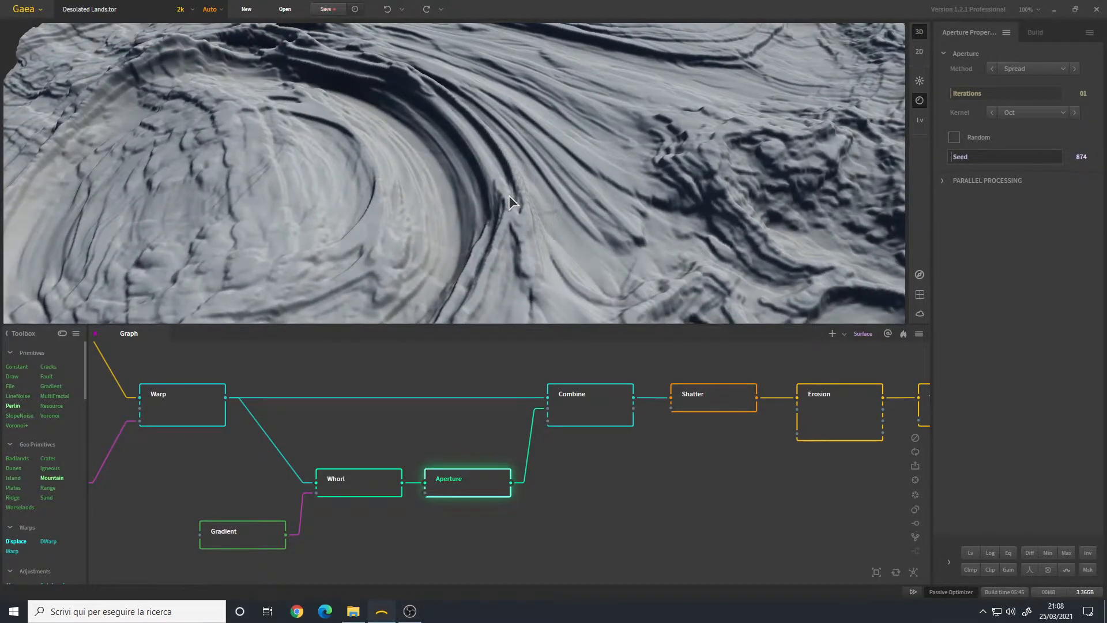
{"action": "scroll", "coordinate": [508, 196], "scroll_direction": "down", "scroll_amount": 5}
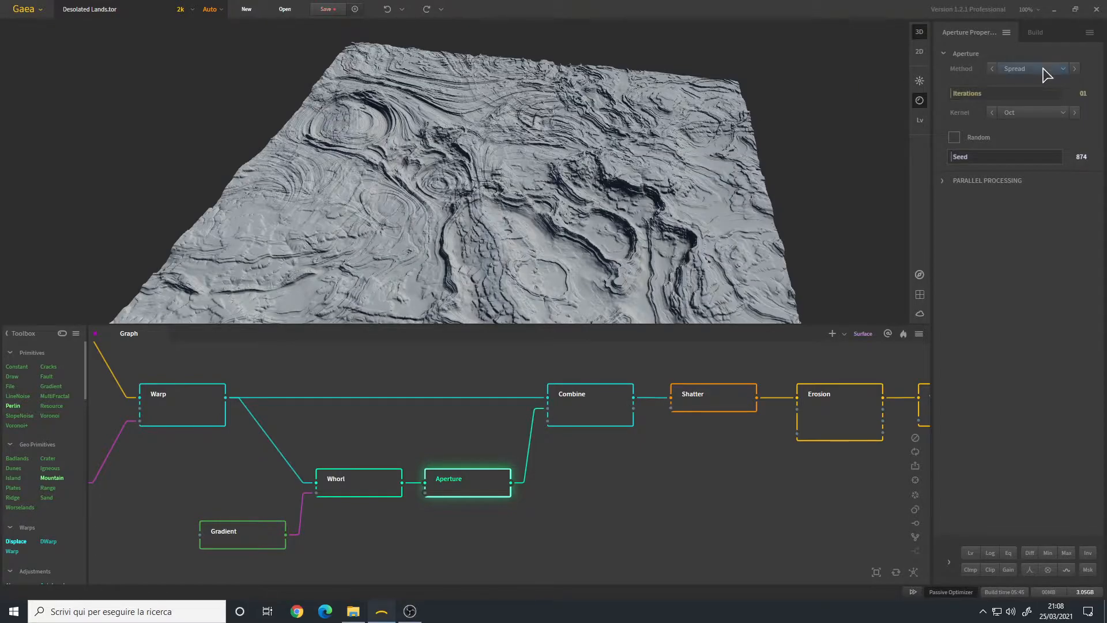
{"action": "left_click", "coordinate": [1028, 115]}
{"action": "left_click", "coordinate": [1026, 112]}
{"action": "middle_click_drag", "start_coordinate": [392, 104], "coordinate": [456, 159]}
{"action": "scroll", "coordinate": [455, 159], "scroll_direction": "up", "scroll_amount": 6}
{"action": "middle_click_drag", "start_coordinate": [411, 80], "coordinate": [449, 85]}
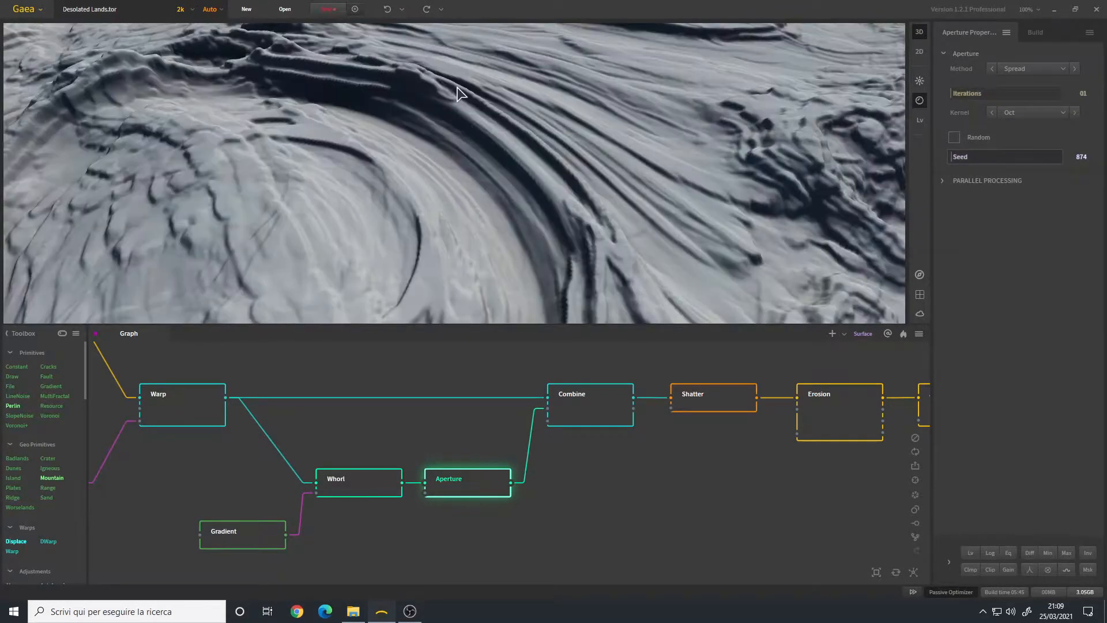
{"action": "left_click_drag", "start_coordinate": [527, 148], "coordinate": [503, 198]}
{"action": "scroll", "coordinate": [503, 197], "scroll_direction": "down", "scroll_amount": 6}
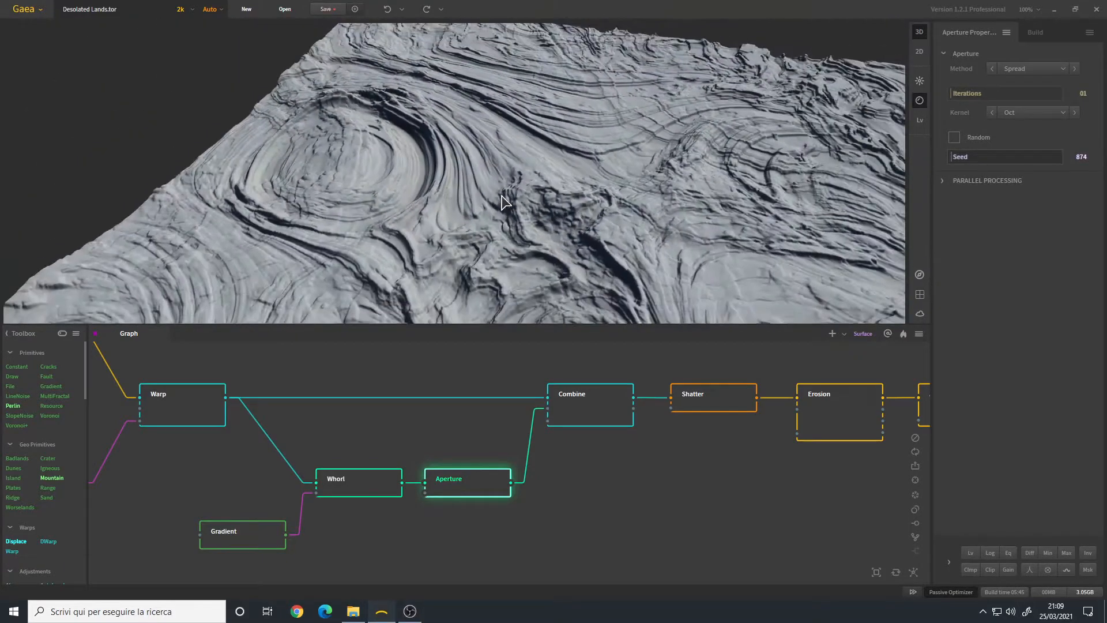
{"action": "scroll", "coordinate": [480, 177], "scroll_direction": "up", "scroll_amount": 4}
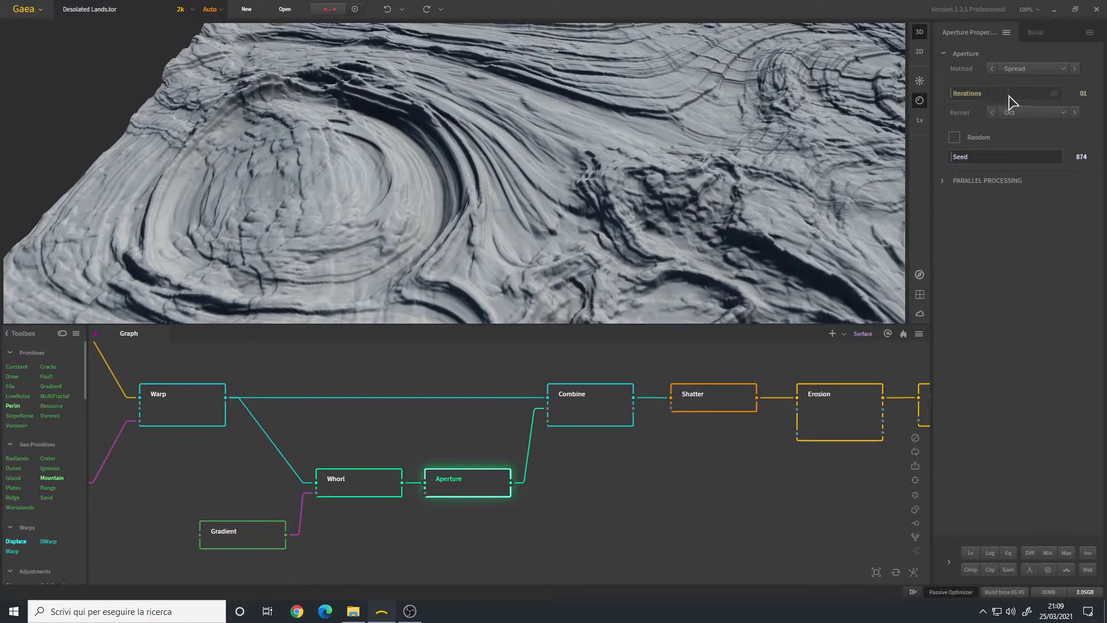
{"action": "left_click_drag", "start_coordinate": [501, 163], "coordinate": [482, 175]}
{"action": "scroll", "coordinate": [482, 175], "scroll_direction": "down", "scroll_amount": 5}
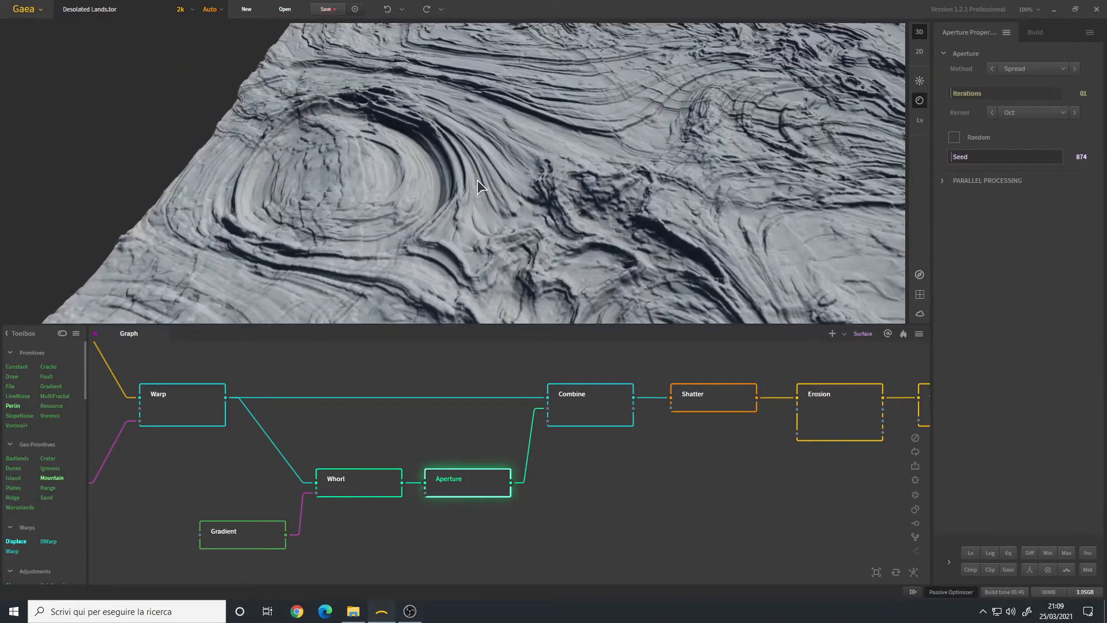
{"action": "left_click_drag", "start_coordinate": [532, 460], "coordinate": [482, 500]}
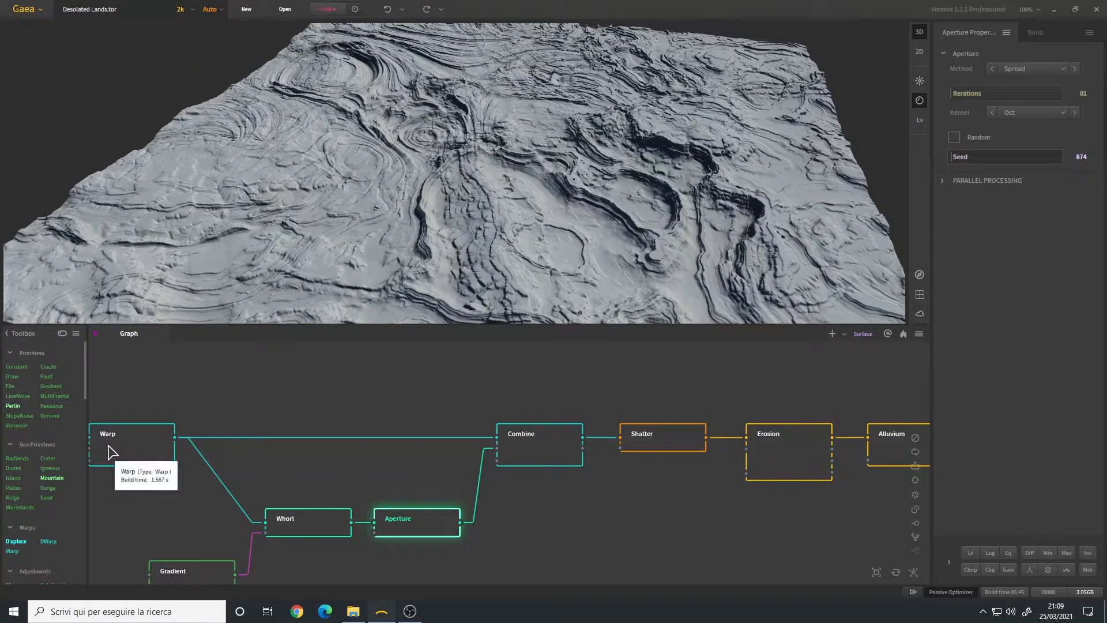
Step: Preview the Combine node's blended terrain and shift the view toward the output end
{"action": "left_click", "coordinate": [513, 461]}
{"action": "scroll", "coordinate": [568, 163], "scroll_direction": "down", "scroll_amount": 2}
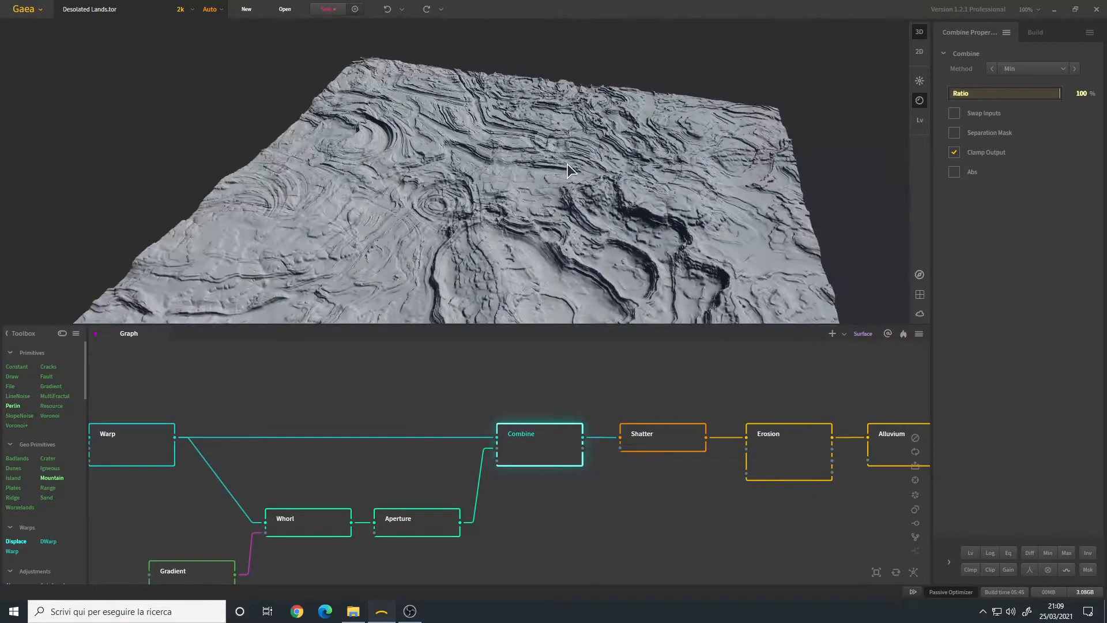
{"action": "scroll", "coordinate": [496, 162], "scroll_direction": "down", "scroll_amount": 1}
{"action": "middle_click_drag", "start_coordinate": [506, 189], "coordinate": [505, 162]}
{"action": "left_click_drag", "start_coordinate": [505, 161], "coordinate": [548, 164]}
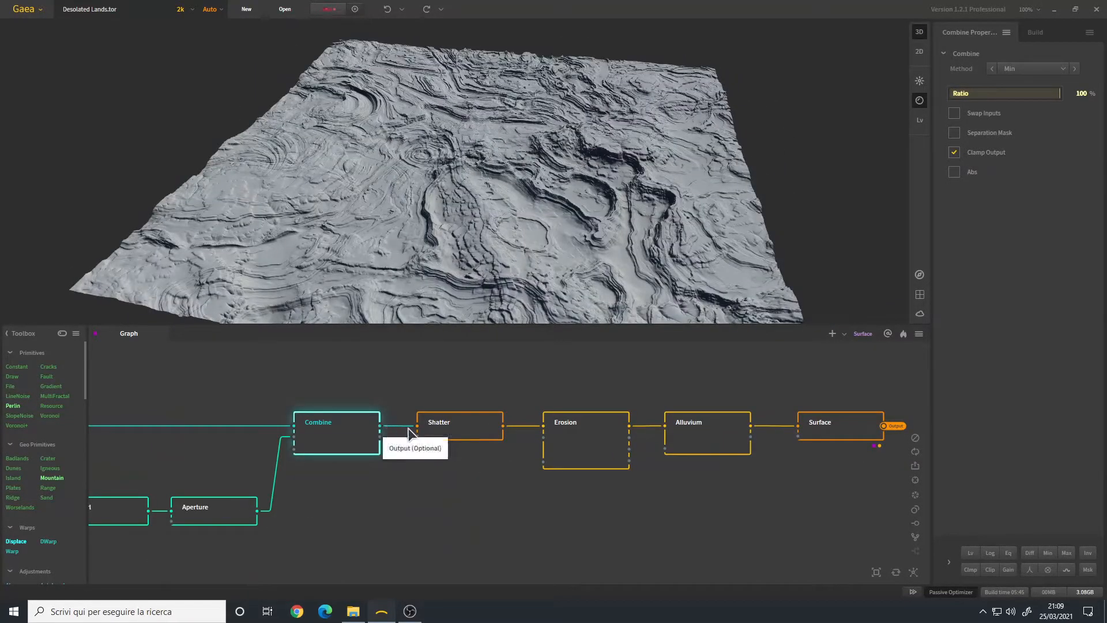
Step: Inspect the Shatter node's terrain, then preview the following Erosion node (Rock Softness 40%)
{"action": "left_click", "coordinate": [466, 434]}
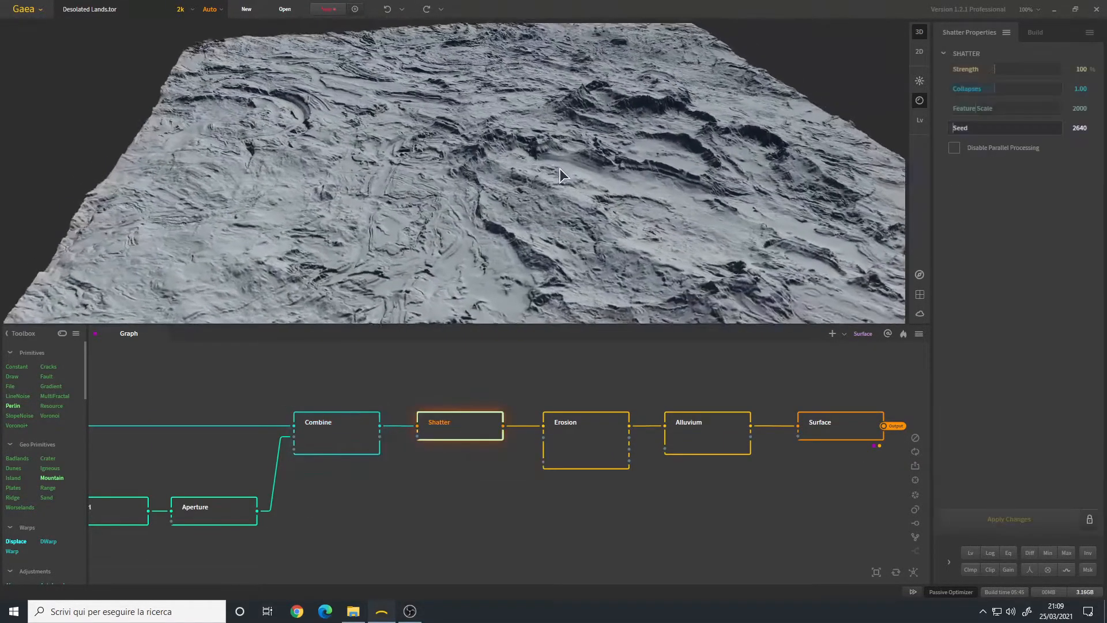
{"action": "scroll", "coordinate": [540, 182], "scroll_direction": "up", "scroll_amount": 5}
{"action": "left_click_drag", "start_coordinate": [537, 176], "coordinate": [513, 179]}
{"action": "middle_click_drag", "start_coordinate": [470, 195], "coordinate": [587, 199]}
{"action": "left_click_drag", "start_coordinate": [566, 192], "coordinate": [469, 196]}
{"action": "scroll", "coordinate": [483, 221], "scroll_direction": "up", "scroll_amount": 3}
{"action": "scroll", "coordinate": [479, 203], "scroll_direction": "down", "scroll_amount": 3}
{"action": "scroll", "coordinate": [437, 182], "scroll_direction": "up", "scroll_amount": 3}
{"action": "scroll", "coordinate": [476, 184], "scroll_direction": "down", "scroll_amount": 10}
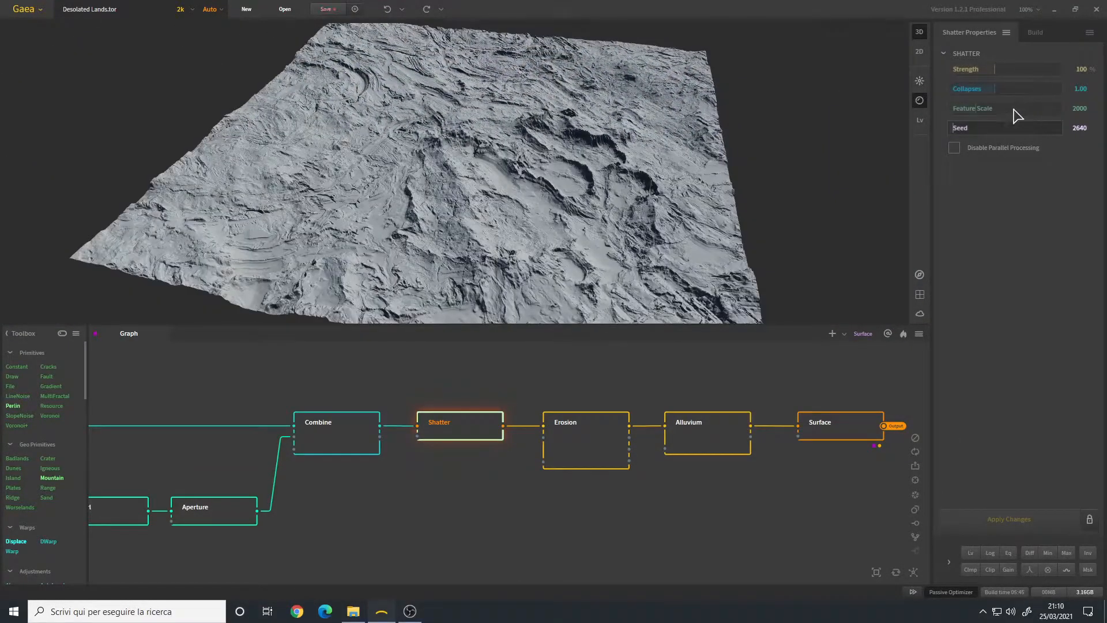
{"action": "left_click", "coordinate": [547, 461]}
{"action": "mouse_move", "coordinate": [500, 179]}
{"action": "left_mouse_down"}
{"action": "mouse_move", "coordinate": [487, 172]}
{"action": "mouse_move", "coordinate": [506, 185]}
{"action": "left_mouse_up"}
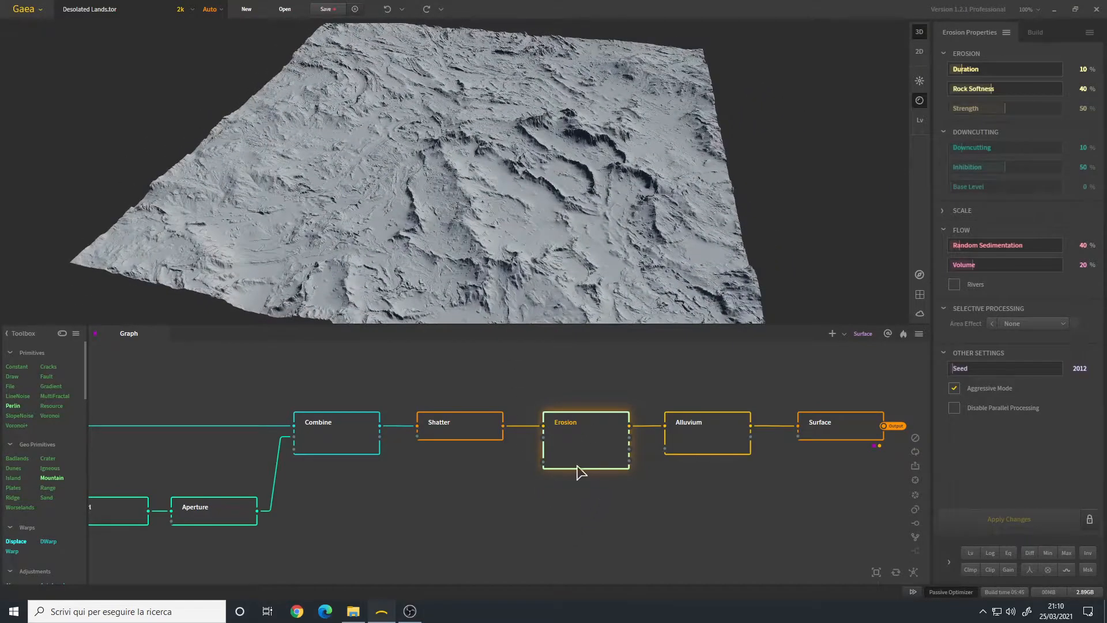
Step: Open the Erosion node's presets menu and close it without choosing one
{"action": "left_click", "coordinate": [1006, 33]}
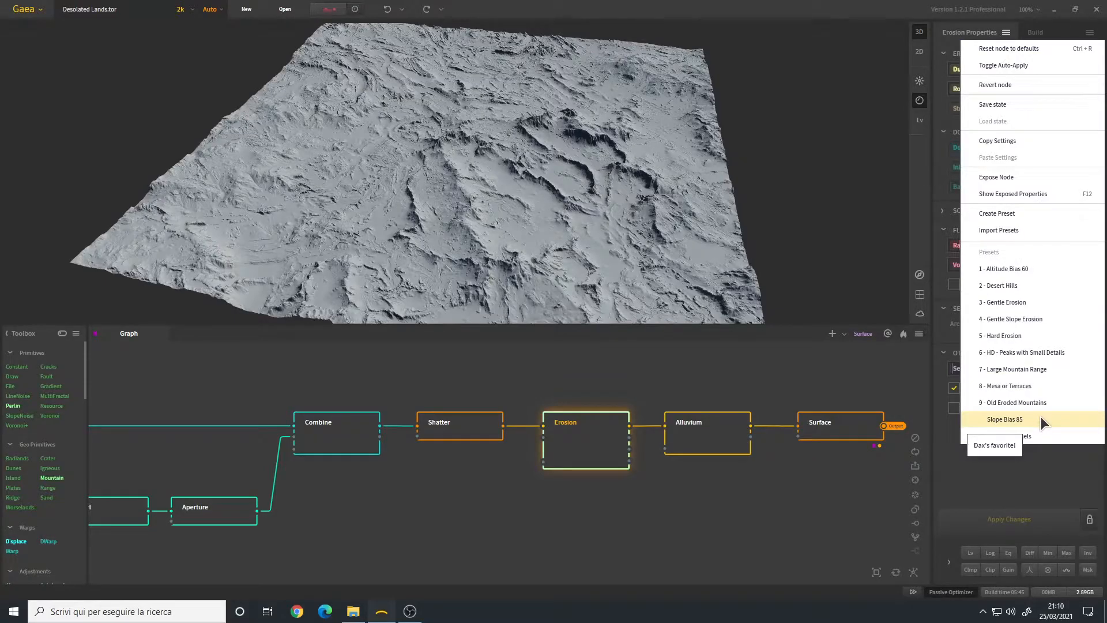
{"action": "left_click", "coordinate": [591, 553]}
{"action": "scroll", "coordinate": [489, 167], "scroll_direction": "up", "scroll_amount": 4}
{"action": "left_click_drag", "start_coordinate": [490, 167], "coordinate": [434, 137]}
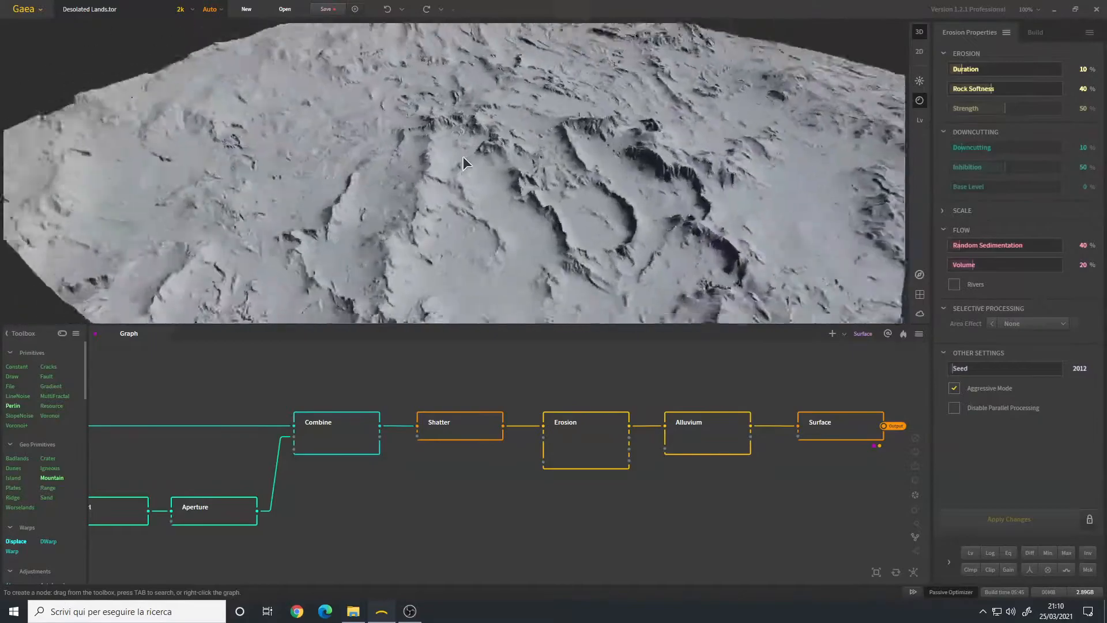
Step: Compare Alluvium and Erosion previews, ending on Alluvium: Residual, Iterations 2, Amount 75%
{"action": "left_click", "coordinate": [718, 440]}
{"action": "scroll", "coordinate": [450, 155], "scroll_direction": "down", "scroll_amount": 10}
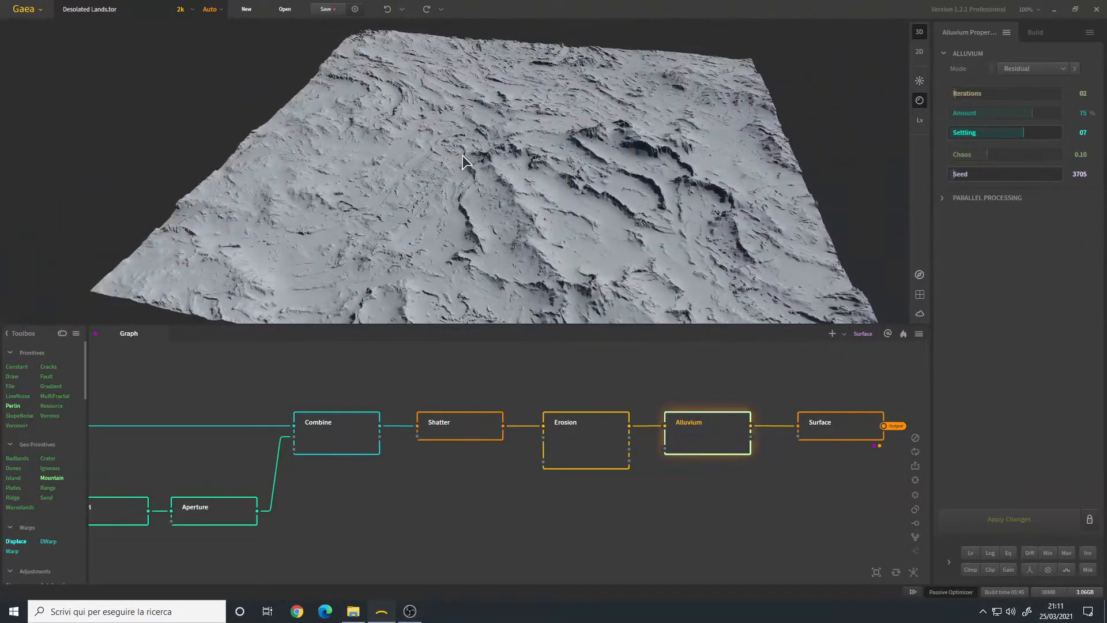
{"action": "scroll", "coordinate": [452, 162], "scroll_direction": "down", "scroll_amount": 5}
{"action": "scroll", "coordinate": [452, 164], "scroll_direction": "up", "scroll_amount": 4}
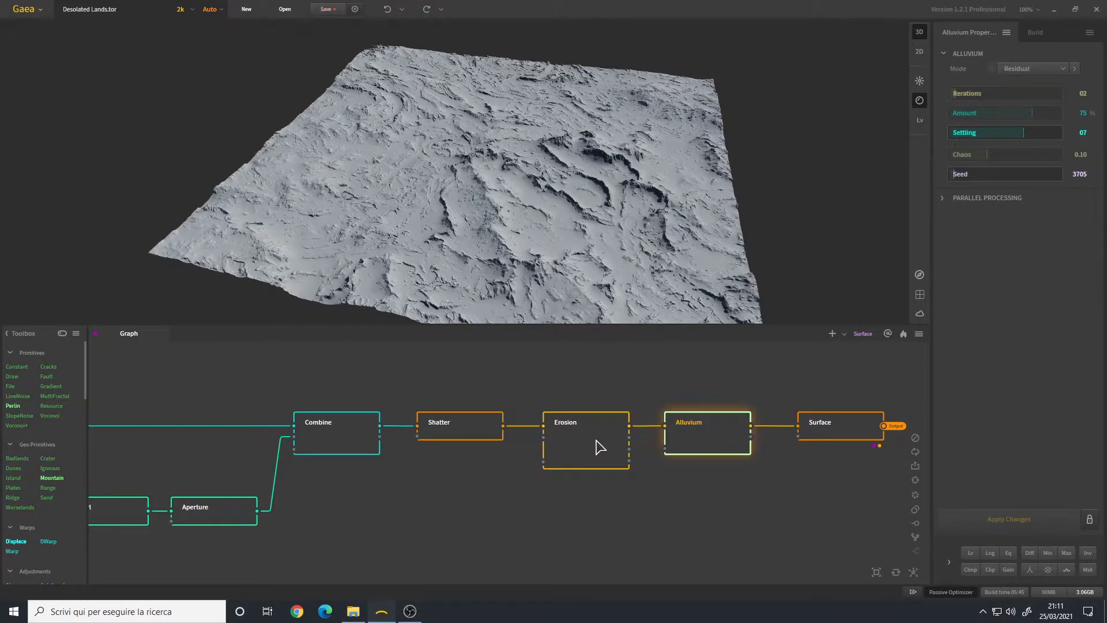
{"action": "left_click", "coordinate": [599, 446]}
{"action": "scroll", "coordinate": [547, 175], "scroll_direction": "up", "scroll_amount": 5}
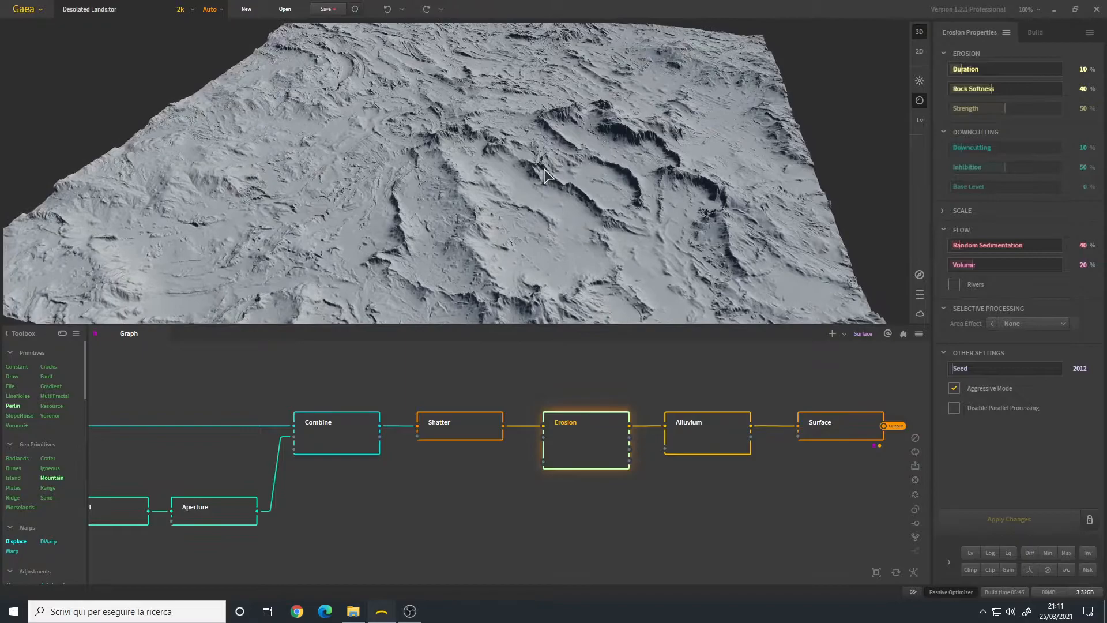
{"action": "left_click", "coordinate": [699, 437]}
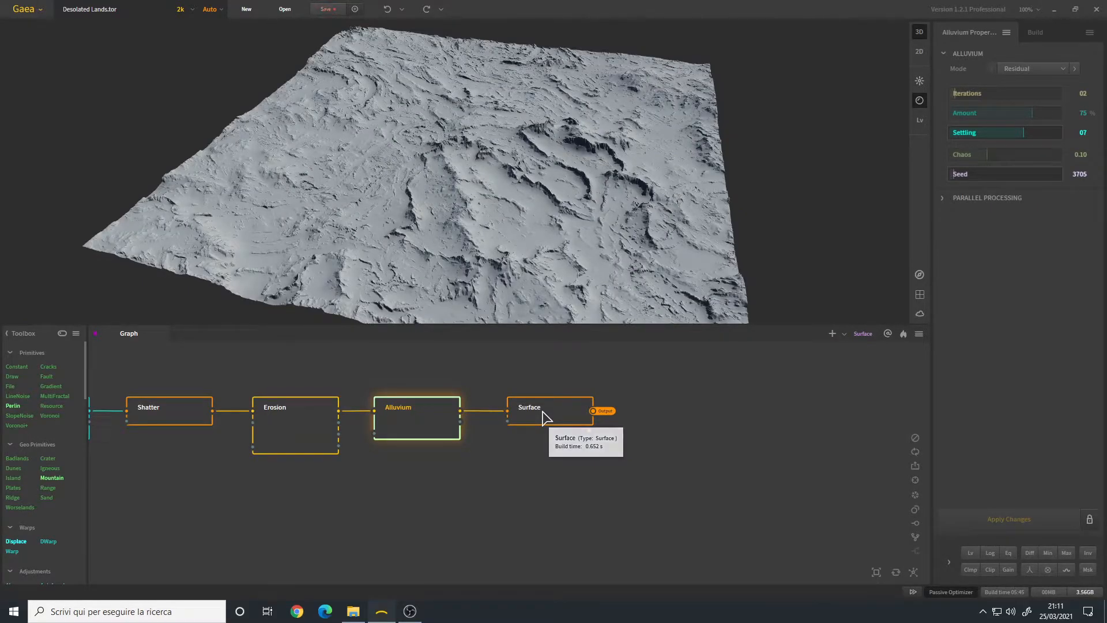
Step: Preview the Surface node's Rocky style at 15% strength and tilt over its ridges
{"action": "left_click", "coordinate": [545, 415]}
{"action": "scroll", "coordinate": [568, 191], "scroll_direction": "up", "scroll_amount": 5}
{"action": "left_click_drag", "start_coordinate": [567, 195], "coordinate": [539, 192]}
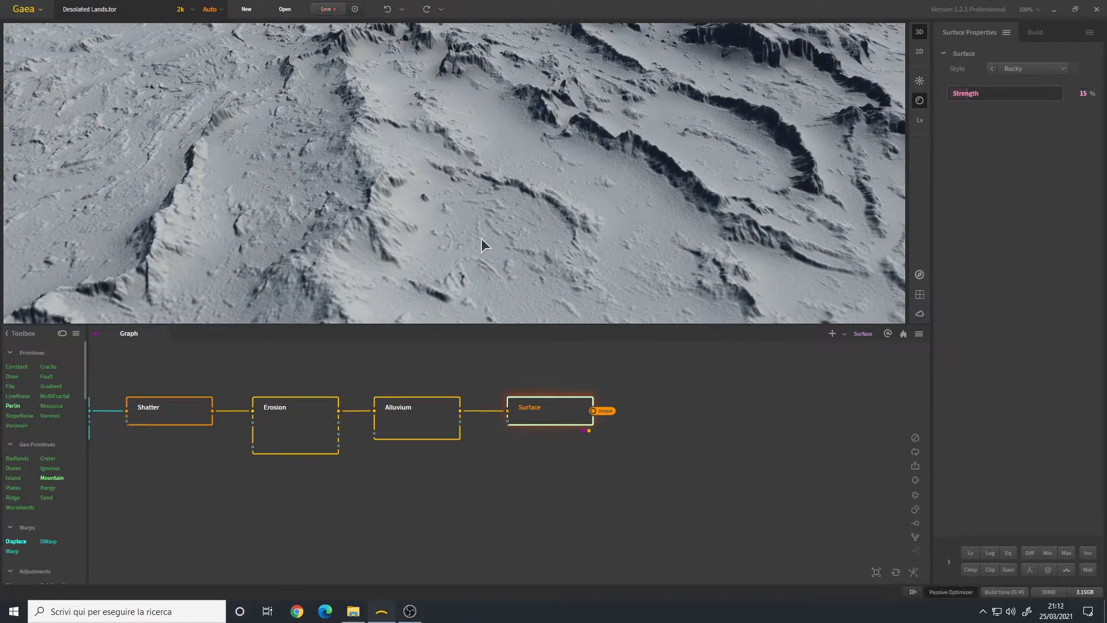
{"action": "left_click_drag", "start_coordinate": [548, 229], "coordinate": [547, 231]}
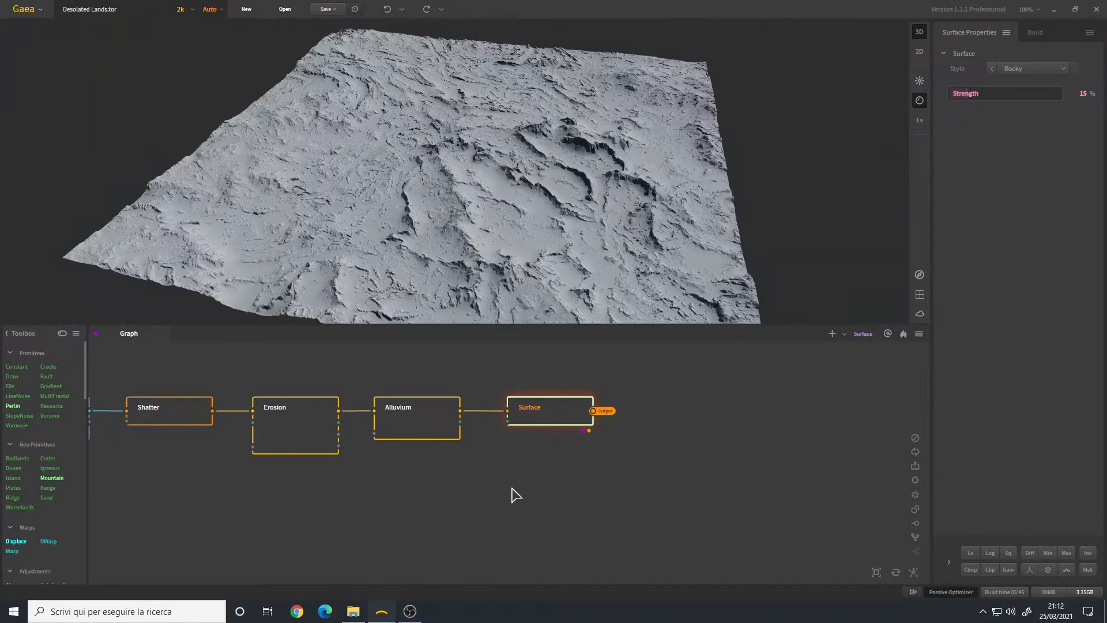
Step: Pan the graph toward the colouring nodes, centring the Soil and Flow nodes
{"action": "scroll", "coordinate": [557, 484], "scroll_direction": "down", "scroll_amount": 3}
{"action": "middle_click_drag", "start_coordinate": [551, 511], "coordinate": [426, 404]}
{"action": "middle_click_drag", "start_coordinate": [505, 498], "coordinate": [436, 466]}
{"action": "scroll", "coordinate": [459, 439], "scroll_direction": "up", "scroll_amount": 3}
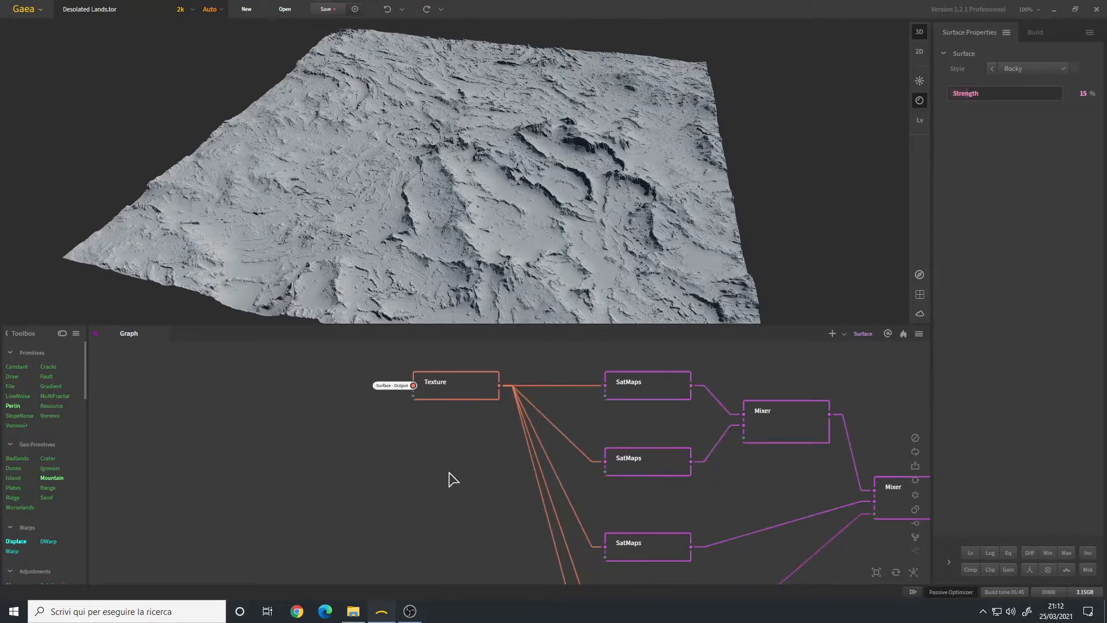
{"action": "scroll", "coordinate": [458, 455], "scroll_direction": "down", "scroll_amount": 3}
{"action": "middle_click_drag", "start_coordinate": [459, 519], "coordinate": [482, 384]}
{"action": "scroll", "coordinate": [490, 534], "scroll_direction": "down", "scroll_amount": 3}
{"action": "scroll", "coordinate": [490, 430], "scroll_direction": "up", "scroll_amount": 3}
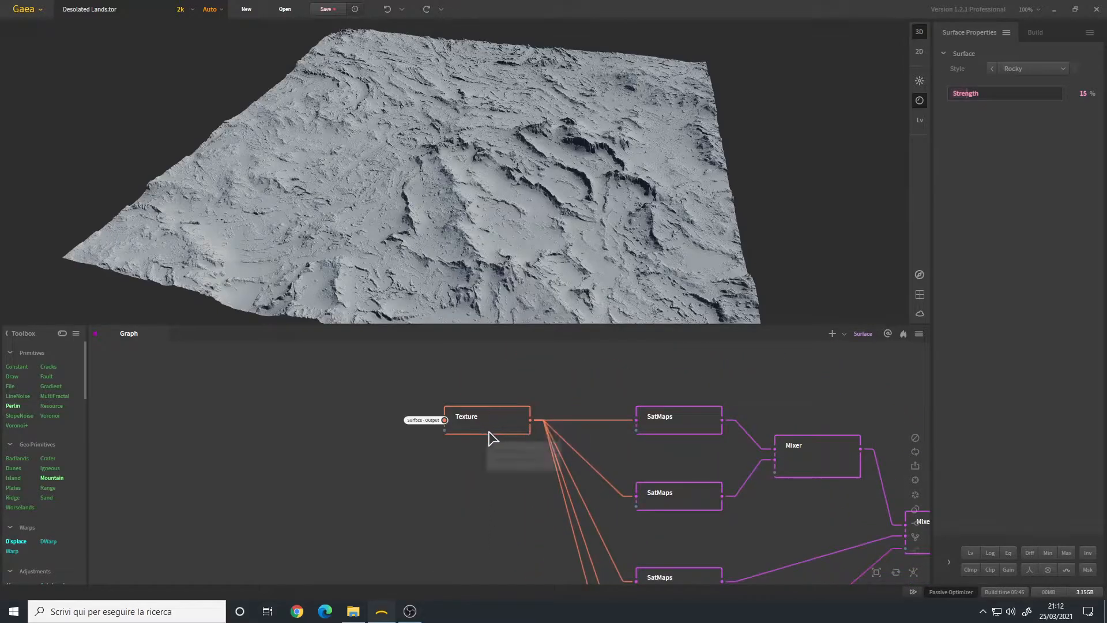
{"action": "middle_click_drag", "start_coordinate": [514, 553], "coordinate": [489, 430]}
Step: Bring the Texture, SatMaps and Mixer nodes into view in the graph
{"action": "middle_click_drag", "start_coordinate": [504, 533], "coordinate": [518, 571]}
{"action": "scroll", "coordinate": [515, 563], "scroll_direction": "down", "scroll_amount": 3}
{"action": "middle_click_drag", "start_coordinate": [494, 392], "coordinate": [500, 531]}
{"action": "scroll", "coordinate": [508, 490], "scroll_direction": "up", "scroll_amount": 3}
{"action": "middle_click_drag", "start_coordinate": [502, 492], "coordinate": [410, 469]}
{"action": "scroll", "coordinate": [425, 438], "scroll_direction": "down", "scroll_amount": 1}
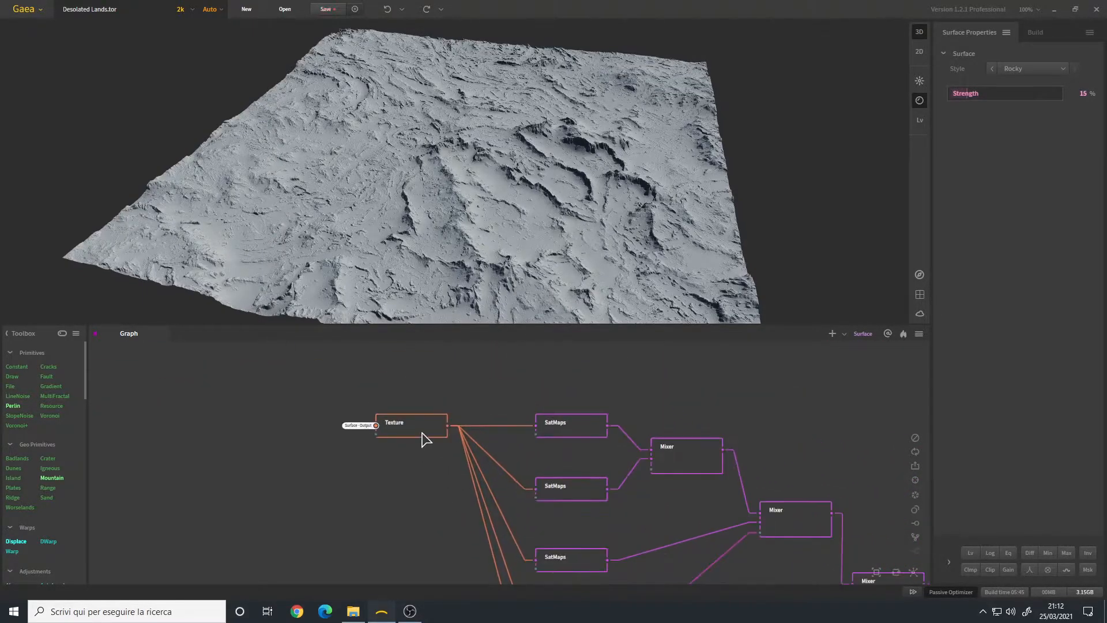
Step: Preview the Texture node output, then the first SatMaps node's coloured terrain
{"action": "left_click", "coordinate": [425, 433]}
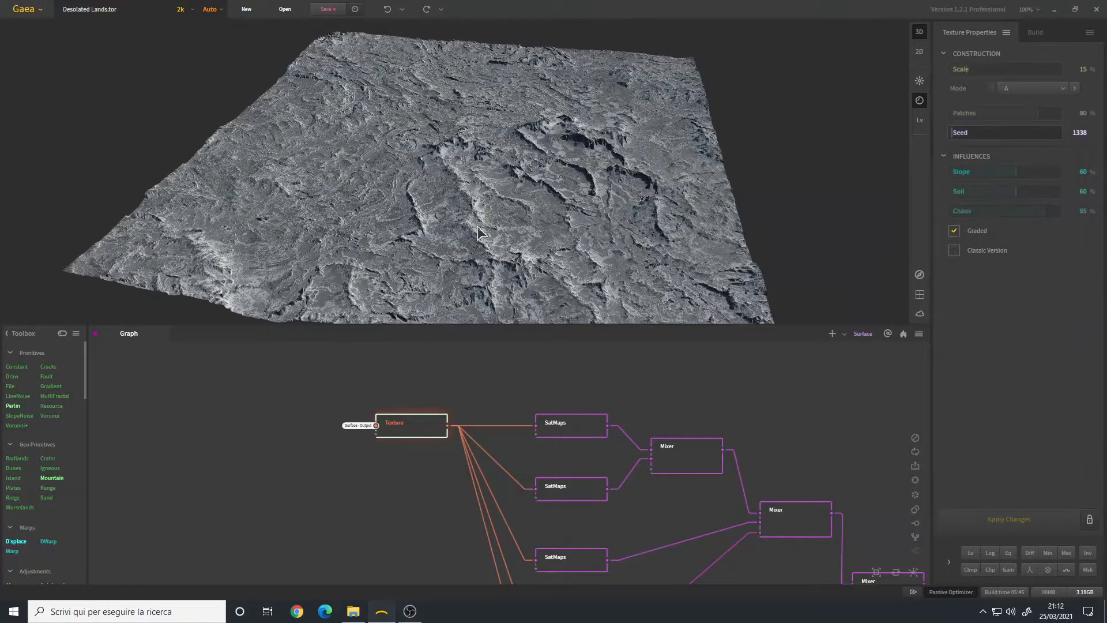
{"action": "left_click", "coordinate": [572, 430]}
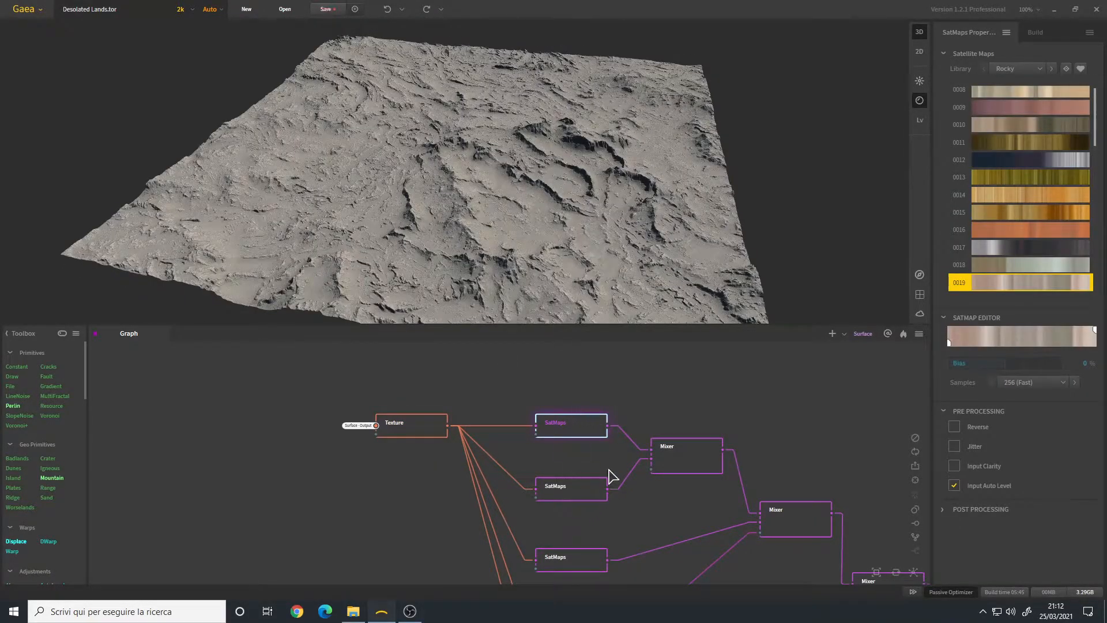
{"action": "scroll", "coordinate": [465, 201], "scroll_direction": "up", "scroll_amount": 5}
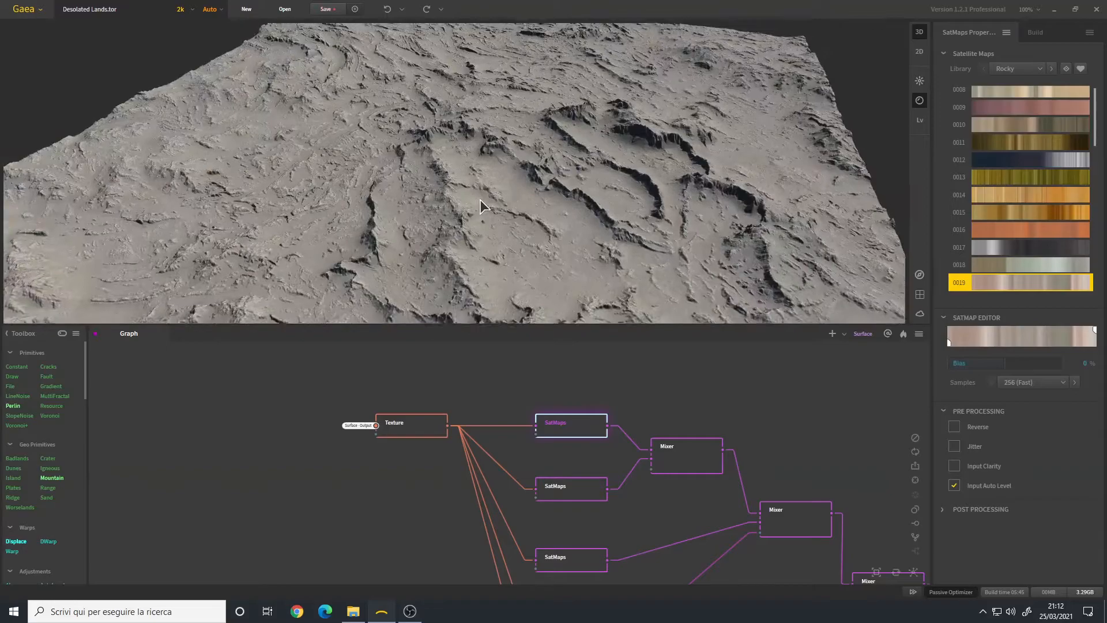
{"action": "scroll", "coordinate": [483, 196], "scroll_direction": "down", "scroll_amount": 4}
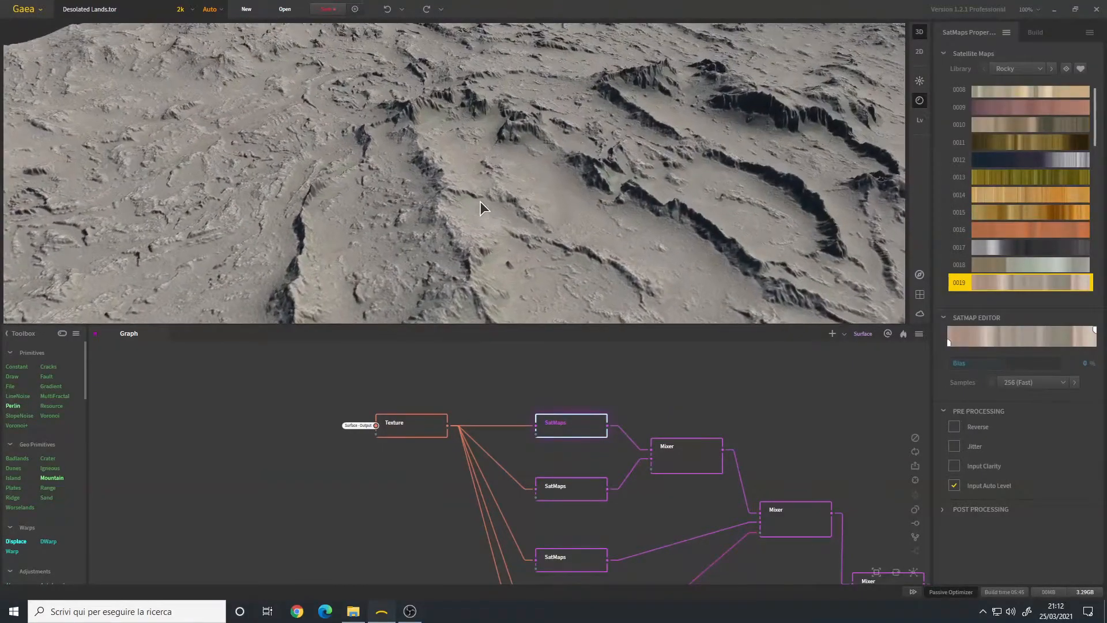
{"action": "scroll", "coordinate": [482, 197], "scroll_direction": "down", "scroll_amount": 5}
{"action": "left_click_drag", "start_coordinate": [482, 197], "coordinate": [486, 205]}
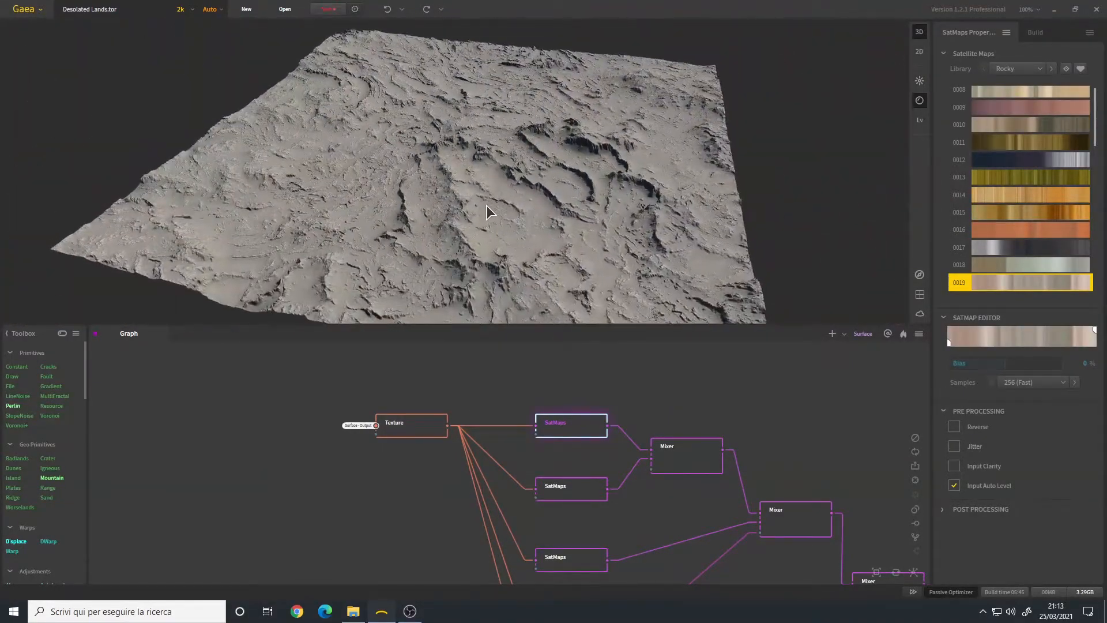
Step: Zoom and rotate the 3D view to inspect the first SatMaps colouring
{"action": "scroll", "coordinate": [489, 205], "scroll_direction": "up", "scroll_amount": 5}
{"action": "scroll", "coordinate": [490, 205], "scroll_direction": "down", "scroll_amount": 5}
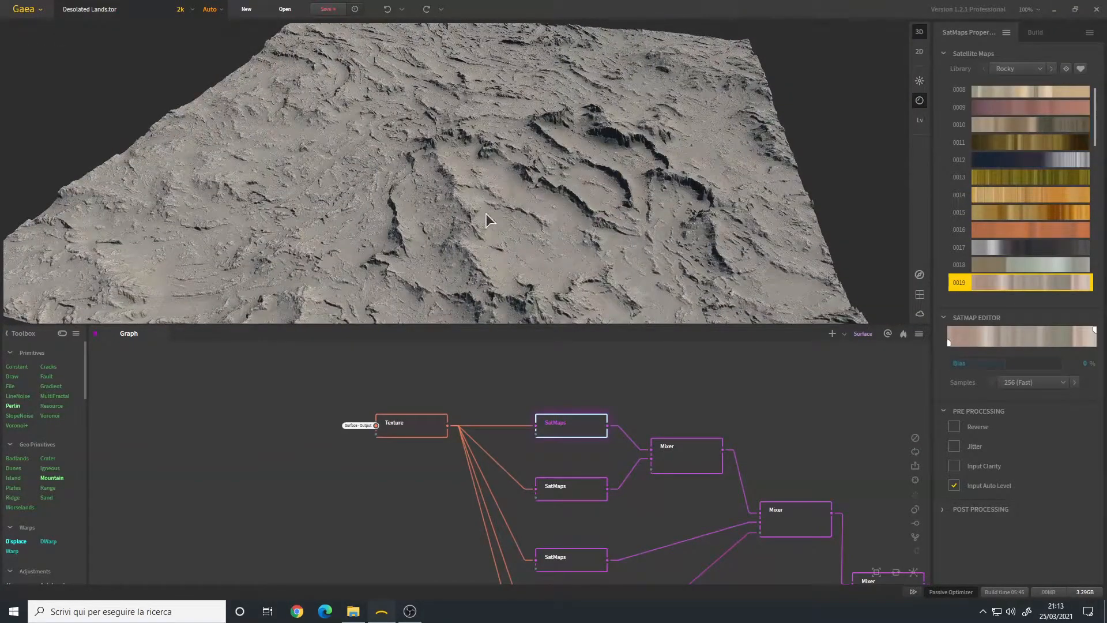
{"action": "scroll", "coordinate": [495, 202], "scroll_direction": "down", "scroll_amount": 3}
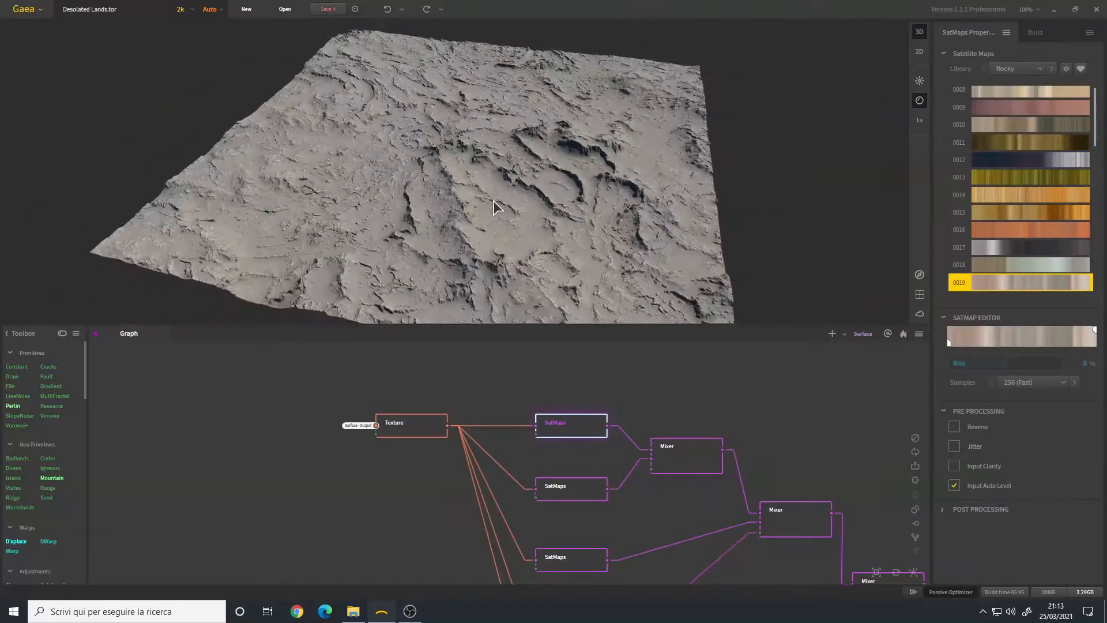
{"action": "scroll", "coordinate": [483, 196], "scroll_direction": "up", "scroll_amount": 5}
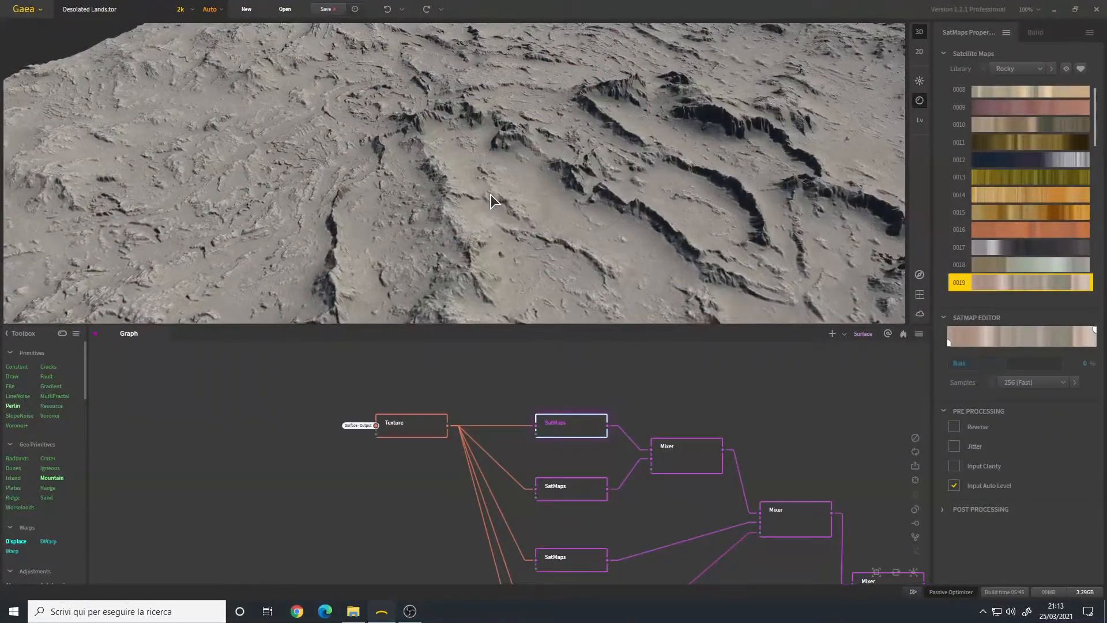
{"action": "scroll", "coordinate": [490, 195], "scroll_direction": "down", "scroll_amount": 5}
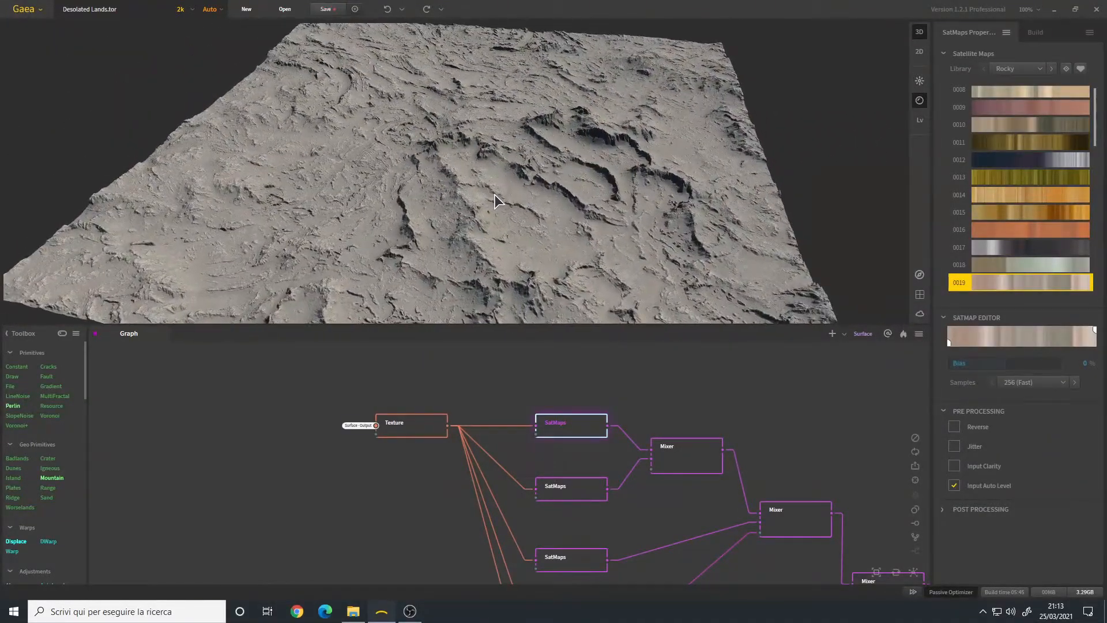
{"action": "scroll", "coordinate": [1016, 218], "scroll_direction": "down", "scroll_amount": 3}
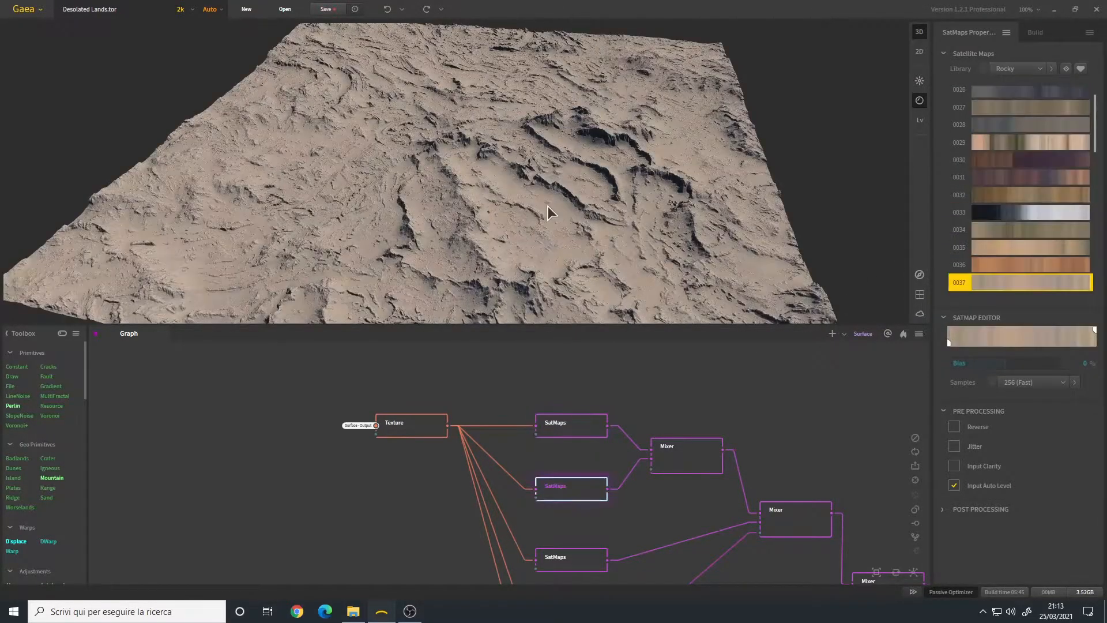
{"action": "left_click_drag", "start_coordinate": [547, 206], "coordinate": [528, 197]}
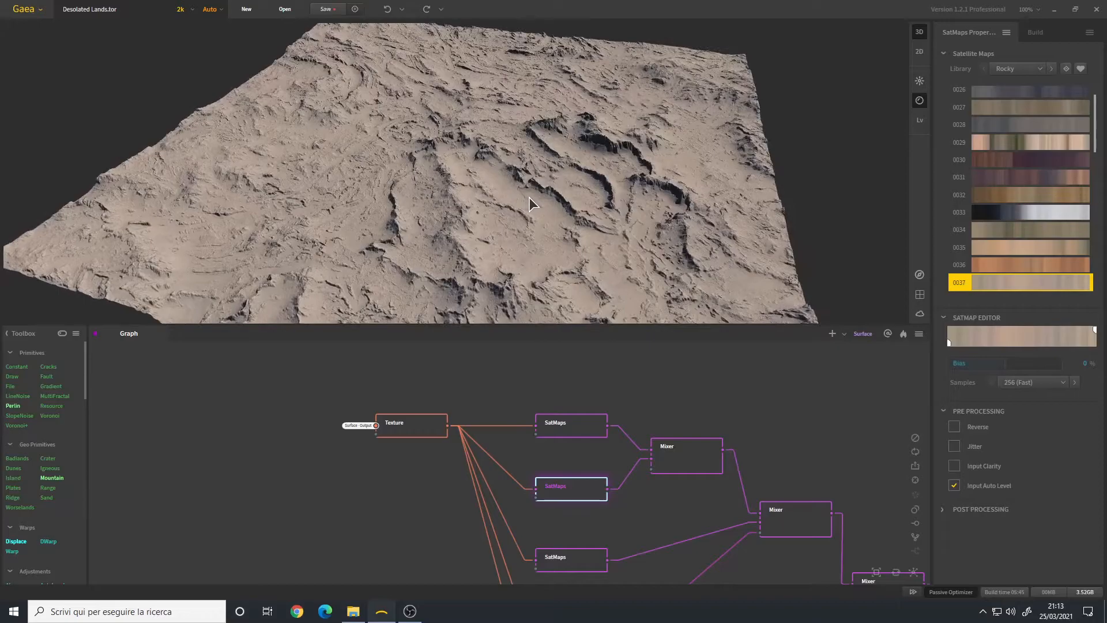
Step: Inspect the first Mixer, then the next Mixer blending at 75% ratio, panning toward the Soil node
{"action": "left_click", "coordinate": [681, 462]}
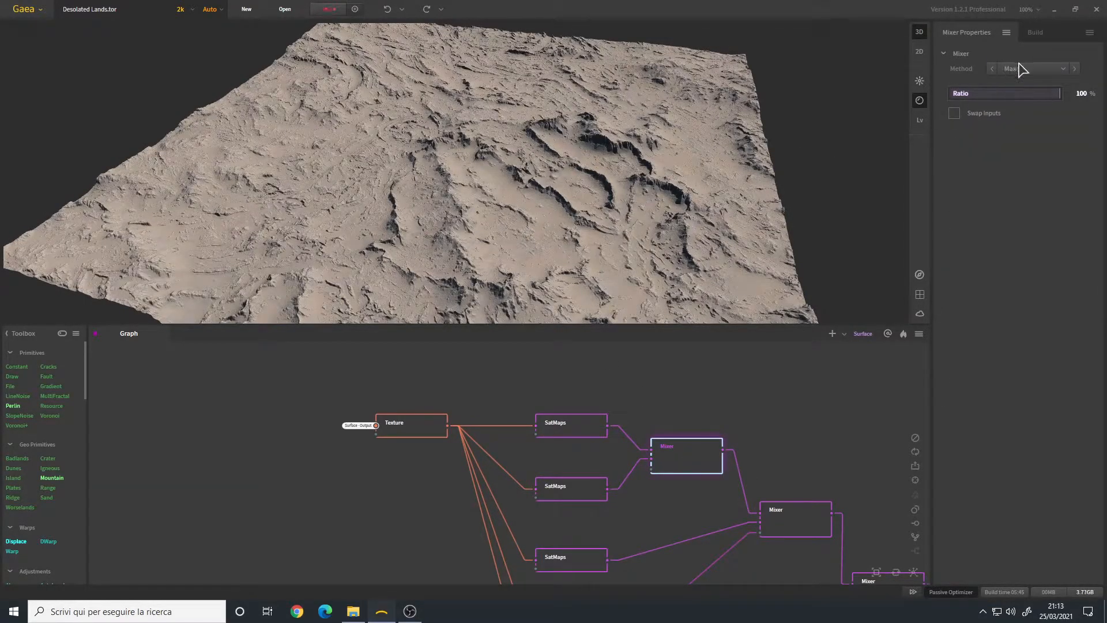
{"action": "scroll", "coordinate": [472, 209], "scroll_direction": "up", "scroll_amount": 5}
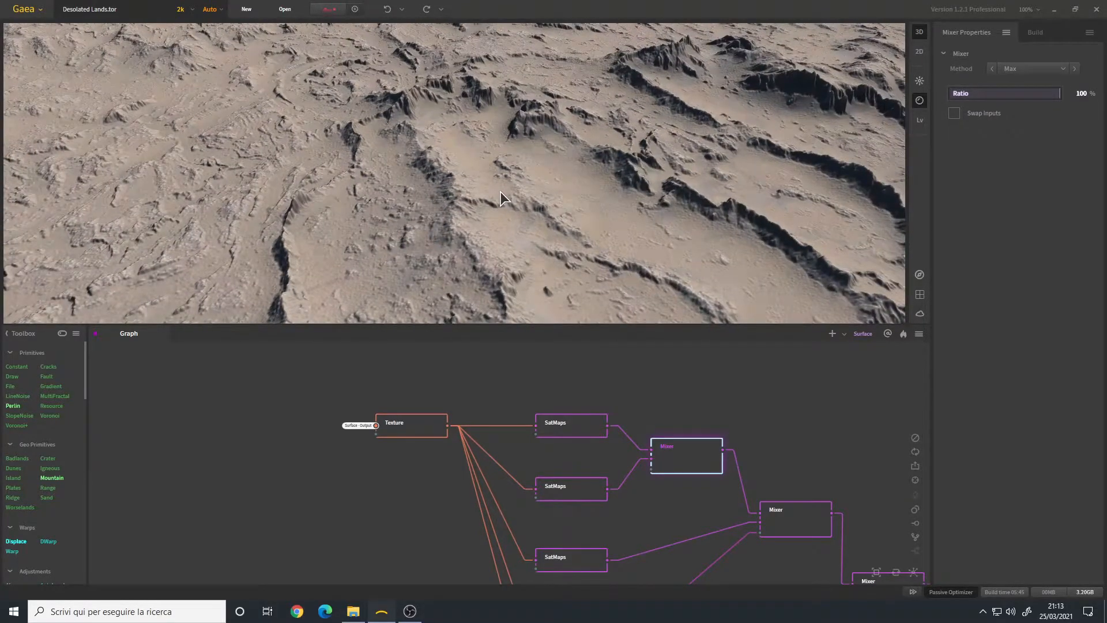
{"action": "scroll", "coordinate": [505, 210], "scroll_direction": "down", "scroll_amount": 5}
{"action": "middle_click_drag", "start_coordinate": [665, 513], "coordinate": [580, 419]}
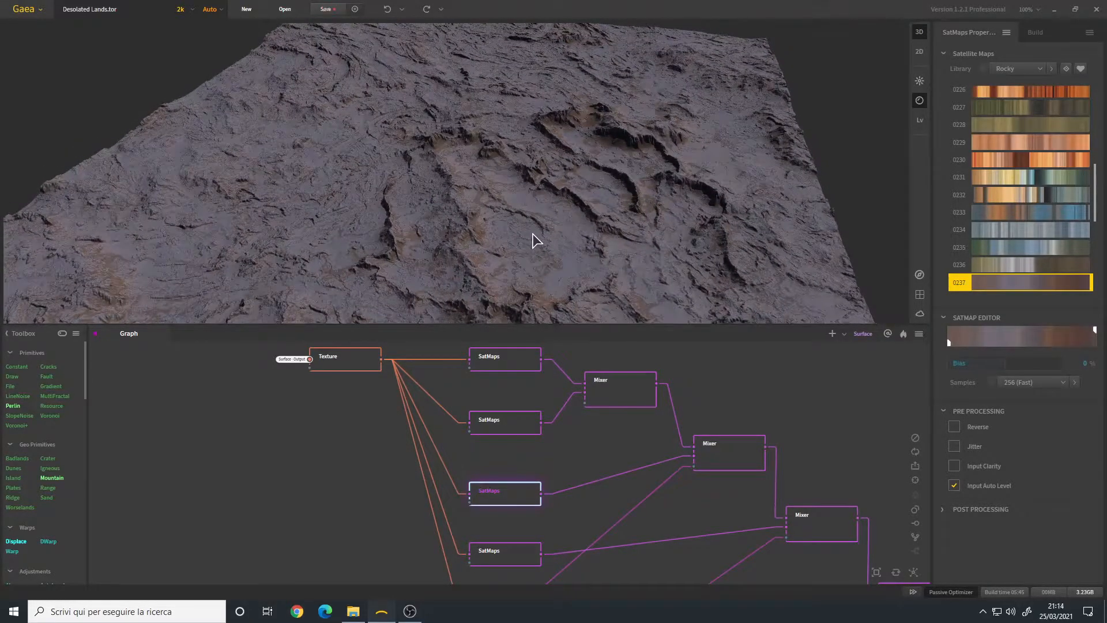
{"action": "mouse_move", "coordinate": [470, 241]}
{"action": "left_mouse_down"}
{"action": "mouse_move", "coordinate": [438, 216]}
{"action": "mouse_move", "coordinate": [469, 235]}
{"action": "left_mouse_up"}
{"action": "left_click", "coordinate": [748, 467]}
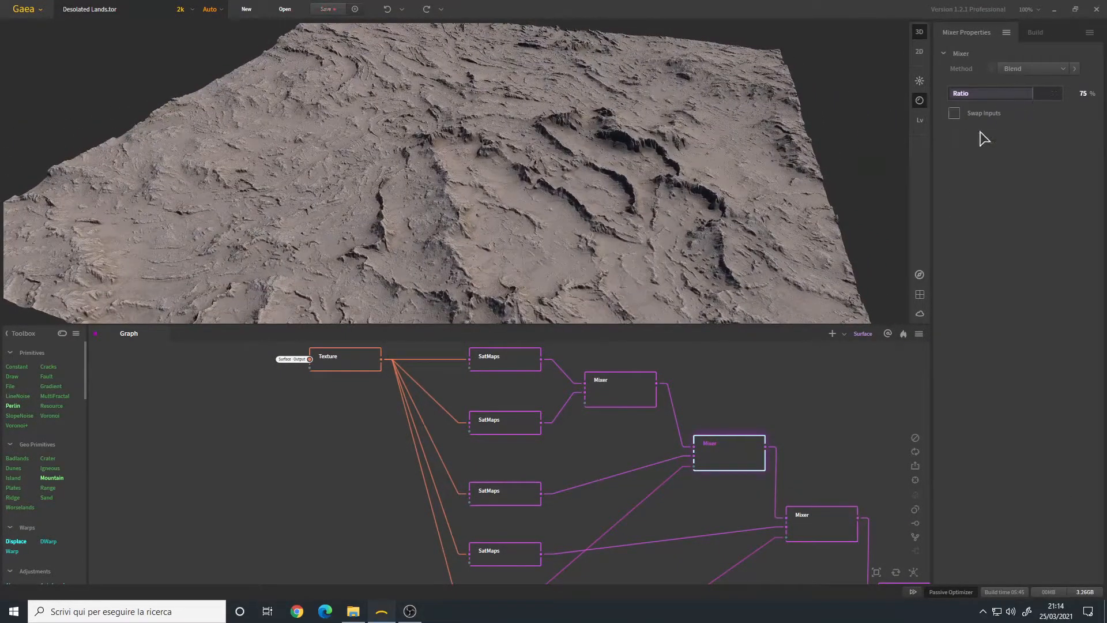
{"action": "middle_click_drag", "start_coordinate": [578, 526], "coordinate": [622, 371]}
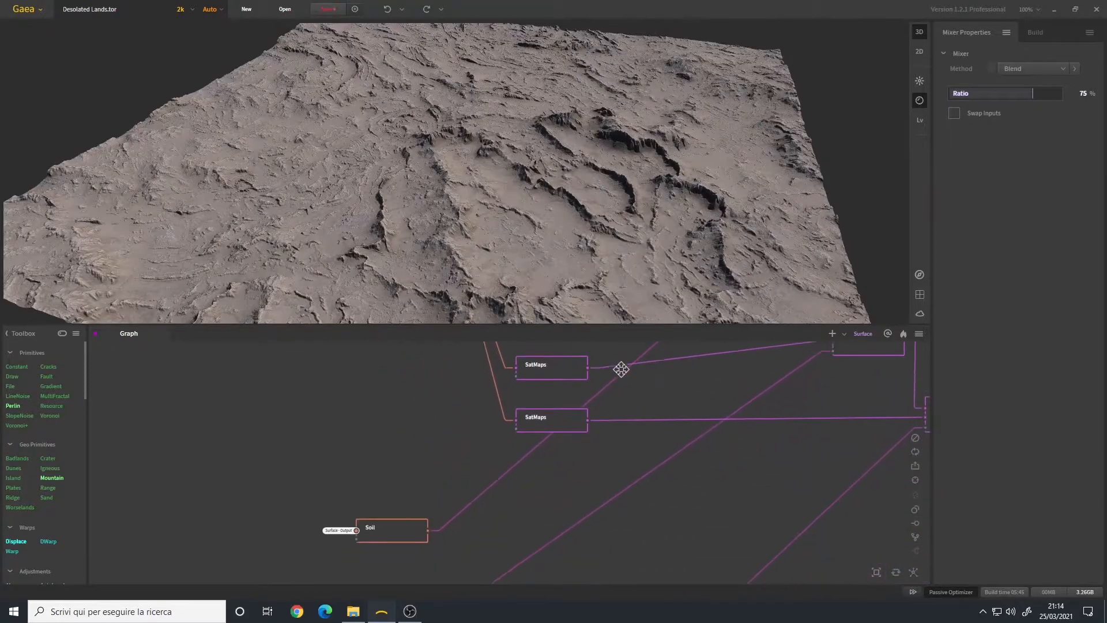
Step: Preview the Soil output, then the Max, 75% Blend and Divide Mixer nodes
{"action": "left_click", "coordinate": [405, 536]}
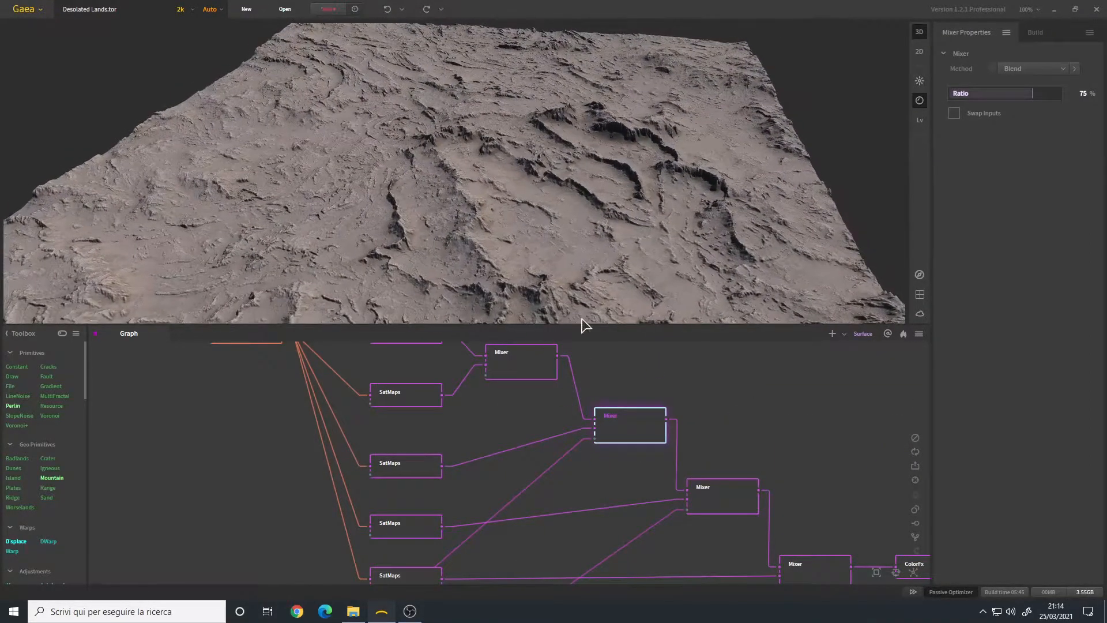
{"action": "left_click", "coordinate": [530, 363]}
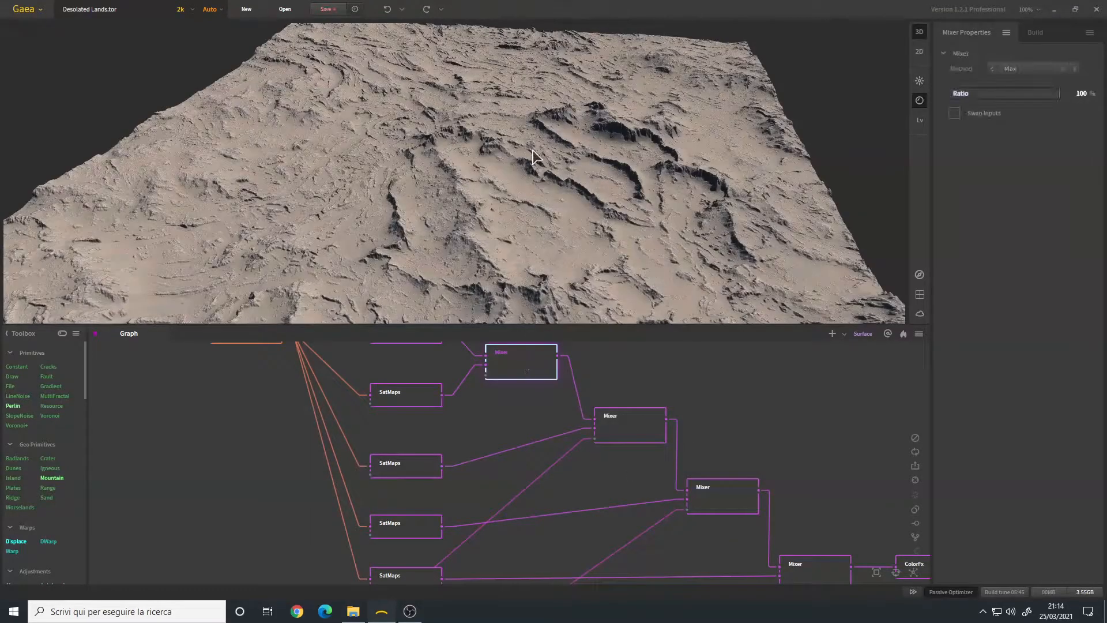
{"action": "left_click", "coordinate": [634, 428]}
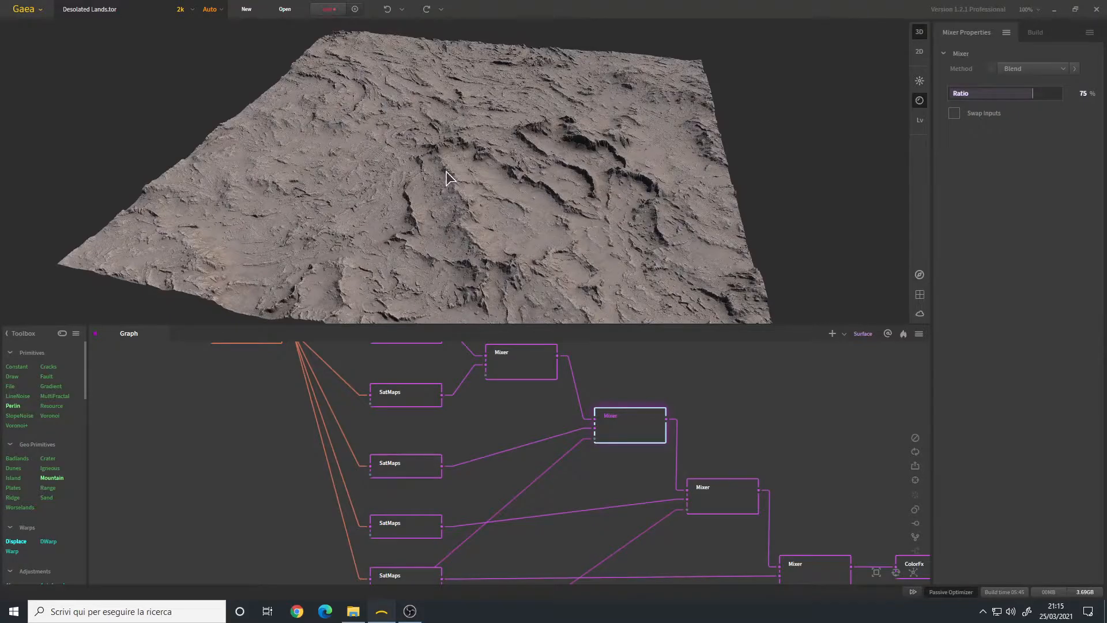
{"action": "left_click_drag", "start_coordinate": [417, 213], "coordinate": [450, 216]}
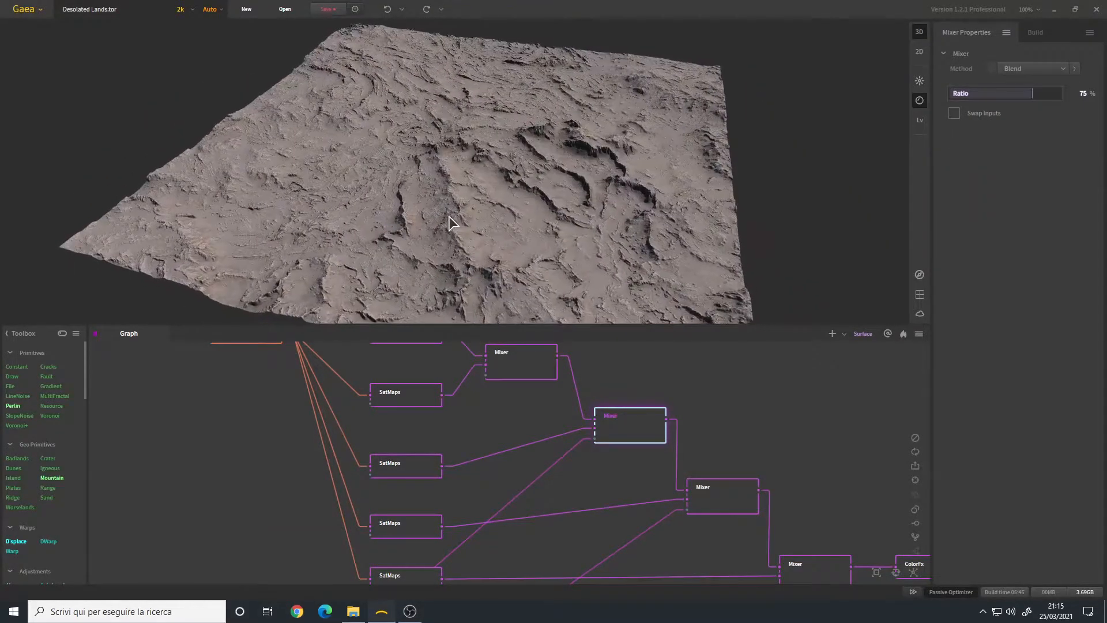
{"action": "middle_click_drag", "start_coordinate": [575, 494], "coordinate": [553, 449]}
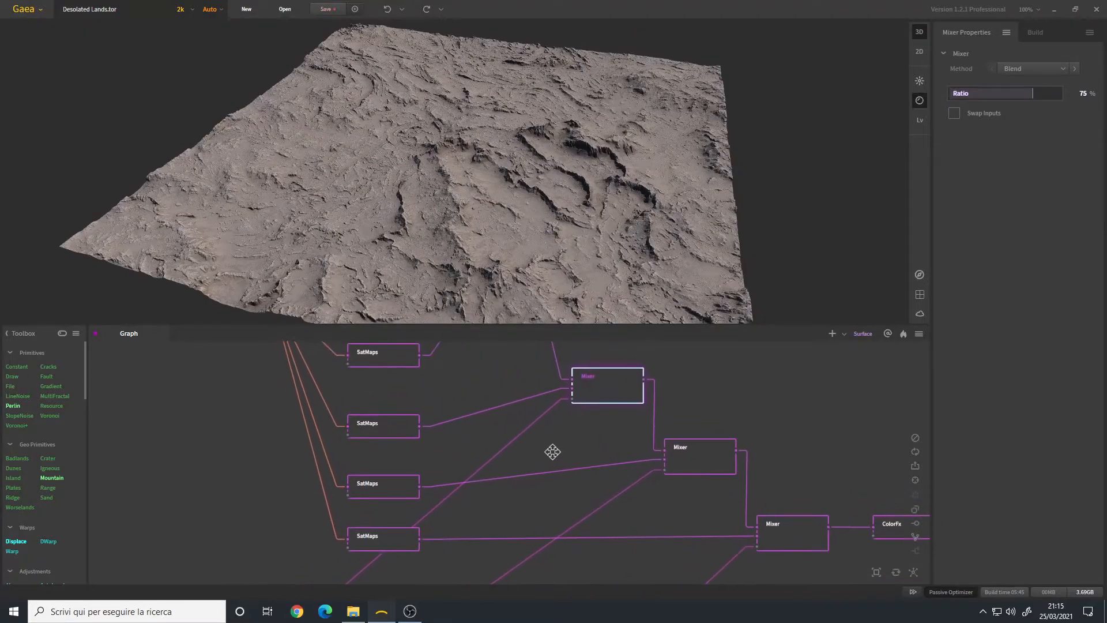
{"action": "left_click", "coordinate": [715, 470]}
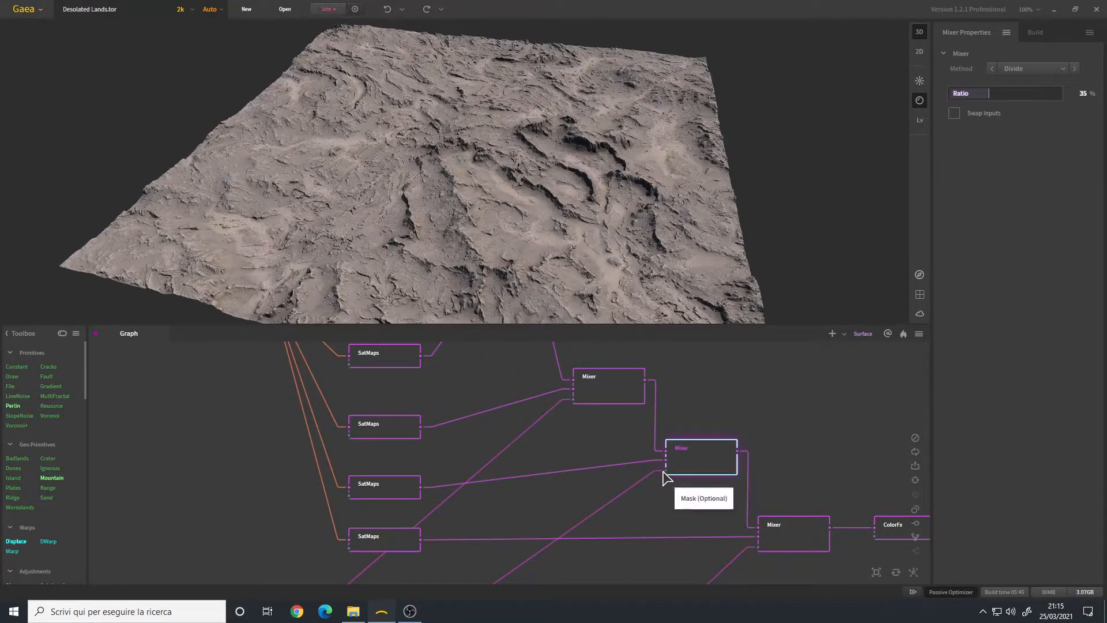
Step: Preview the middle SatMaps node's blue-grey Rocky 0049 colouring, then bring Soil and Flow into view
{"action": "mouse_move", "coordinate": [520, 525]}
{"action": "middle_mouse_down"}
{"action": "mouse_move", "coordinate": [531, 466]}
{"action": "mouse_move", "coordinate": [637, 265]}
{"action": "middle_mouse_up"}
{"action": "middle_click_drag", "start_coordinate": [605, 367], "coordinate": [561, 545]}
{"action": "mouse_move", "coordinate": [588, 438]}
{"action": "middle_mouse_down"}
{"action": "mouse_move", "coordinate": [563, 504]}
{"action": "mouse_move", "coordinate": [553, 504]}
{"action": "middle_mouse_up"}
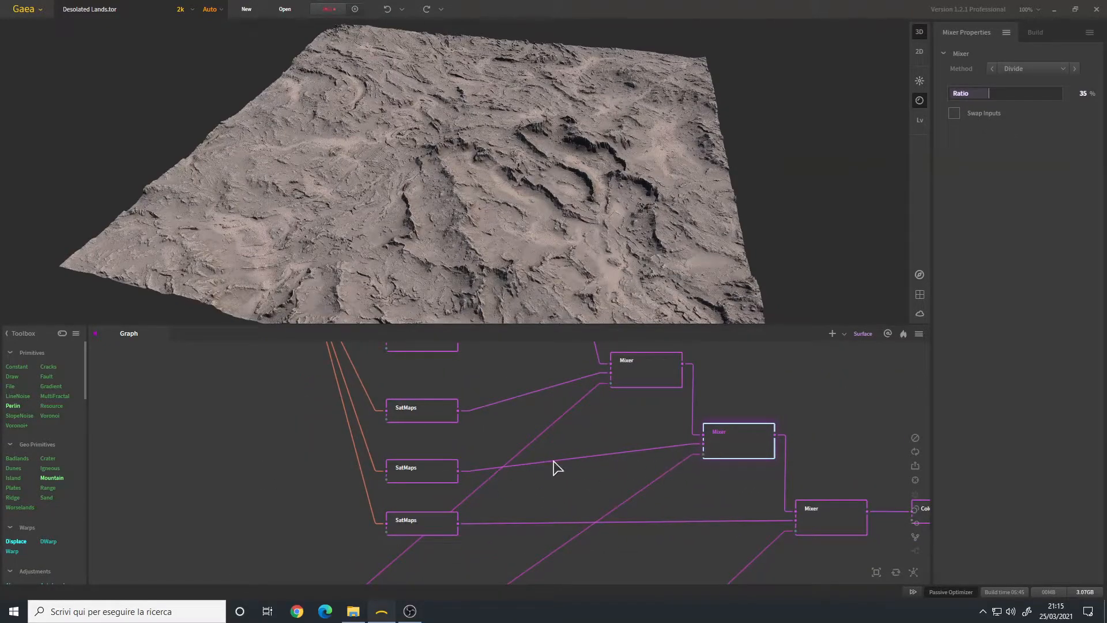
{"action": "left_click", "coordinate": [436, 483]}
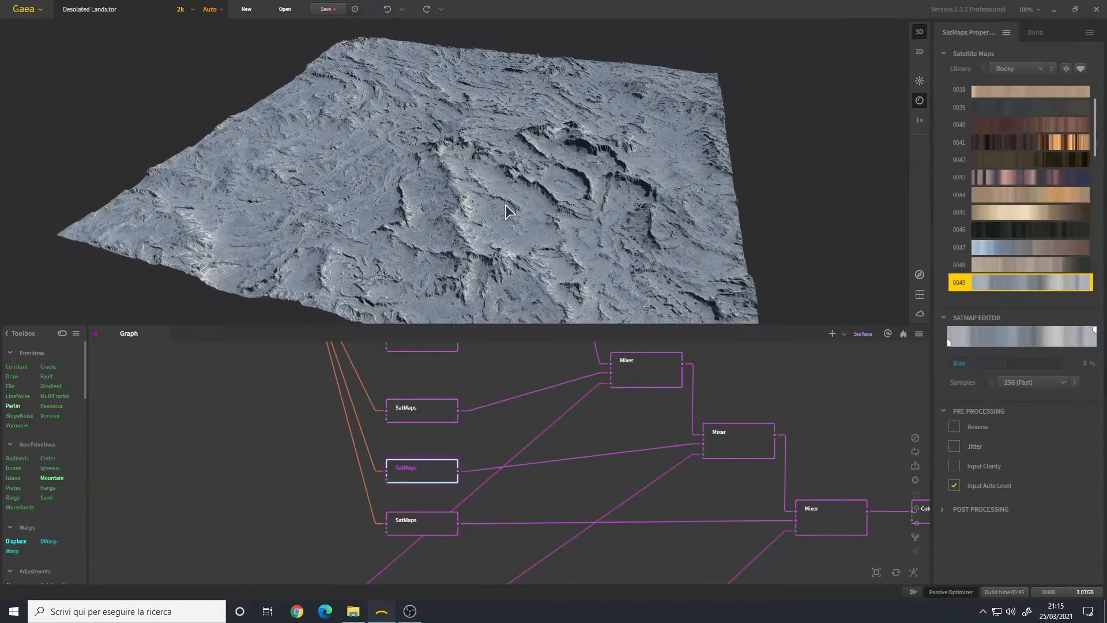
{"action": "scroll", "coordinate": [1015, 203], "scroll_direction": "down", "scroll_amount": 3}
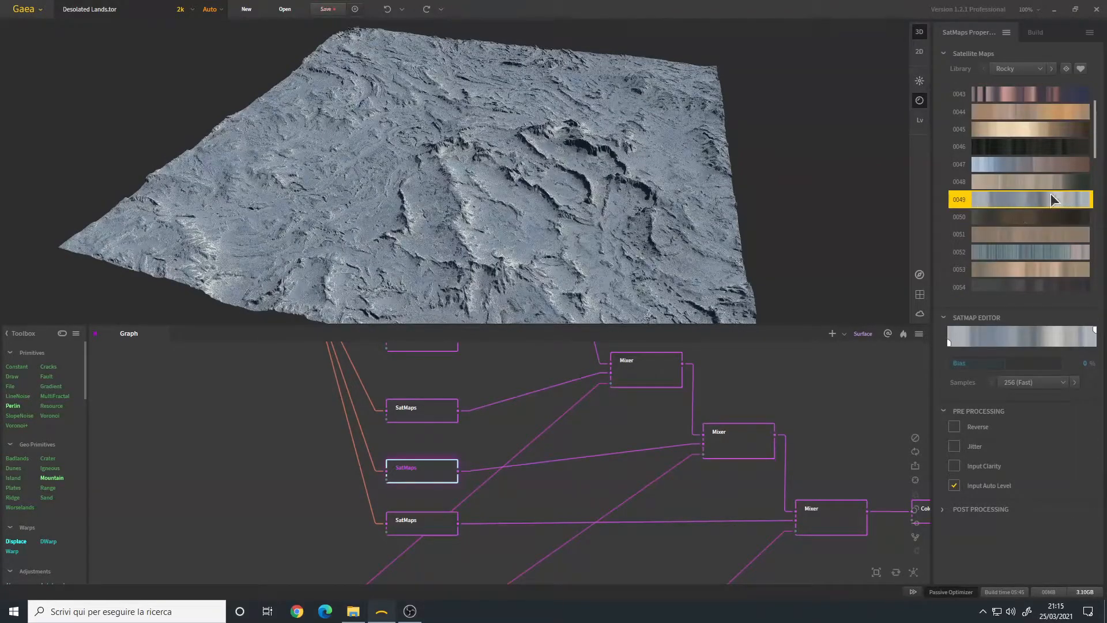
{"action": "left_click_drag", "start_coordinate": [550, 257], "coordinate": [555, 272]}
{"action": "left_click_drag", "start_coordinate": [519, 529], "coordinate": [569, 381]}
{"action": "left_click_drag", "start_coordinate": [455, 491], "coordinate": [483, 416]}
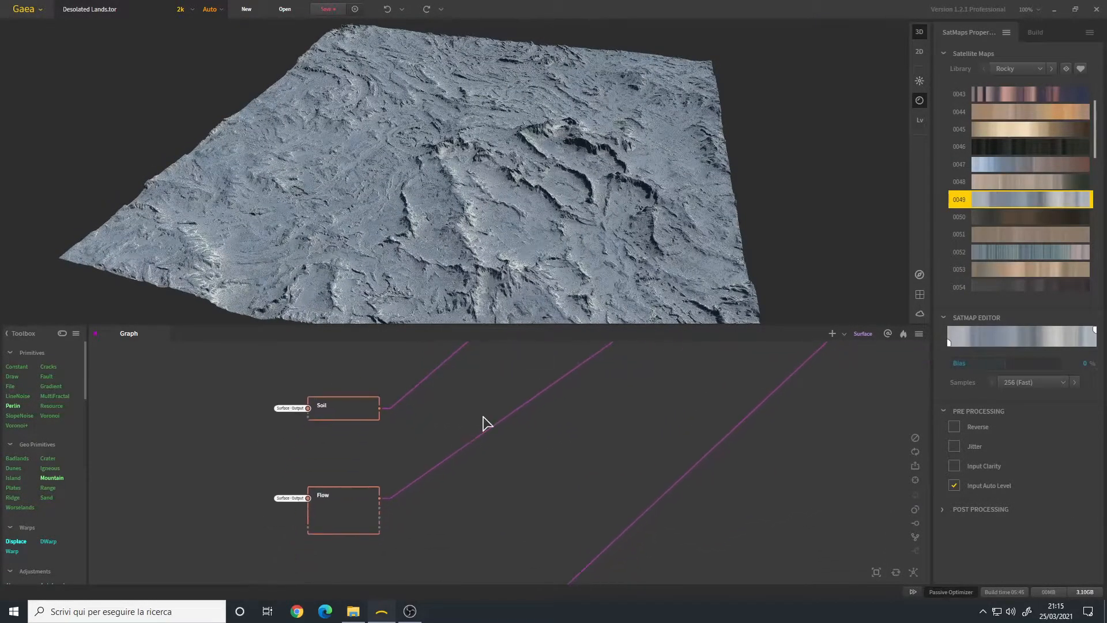
Step: Preview the Flow node's output, then pan back to the Mixer chain
{"action": "left_click", "coordinate": [355, 512]}
{"action": "left_click", "coordinate": [954, 109]}
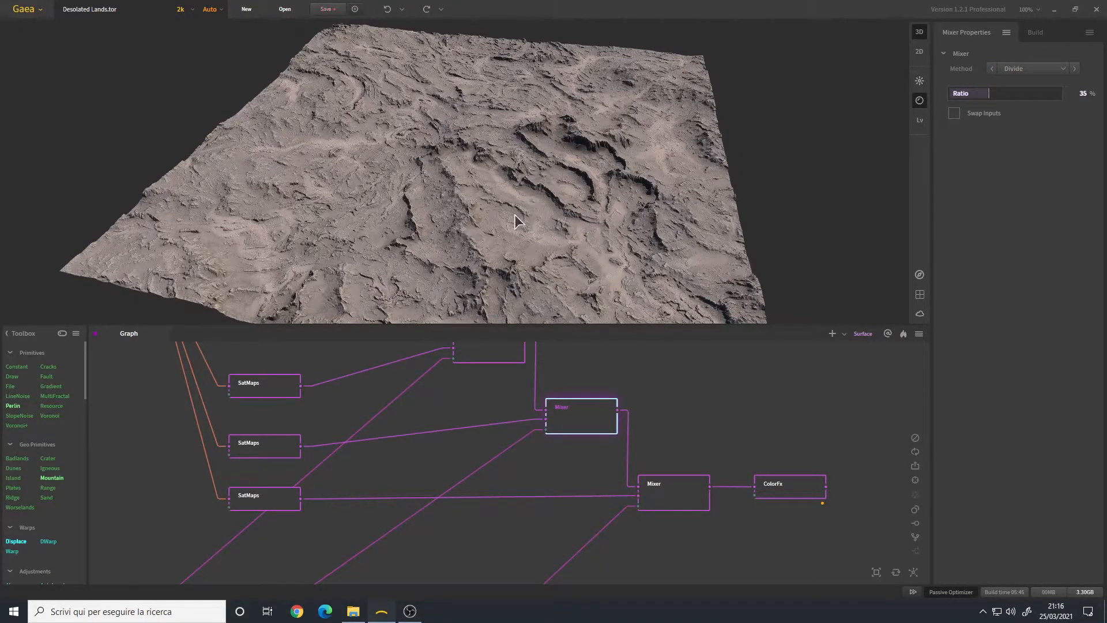
{"action": "middle_click_drag", "start_coordinate": [500, 408], "coordinate": [536, 489]}
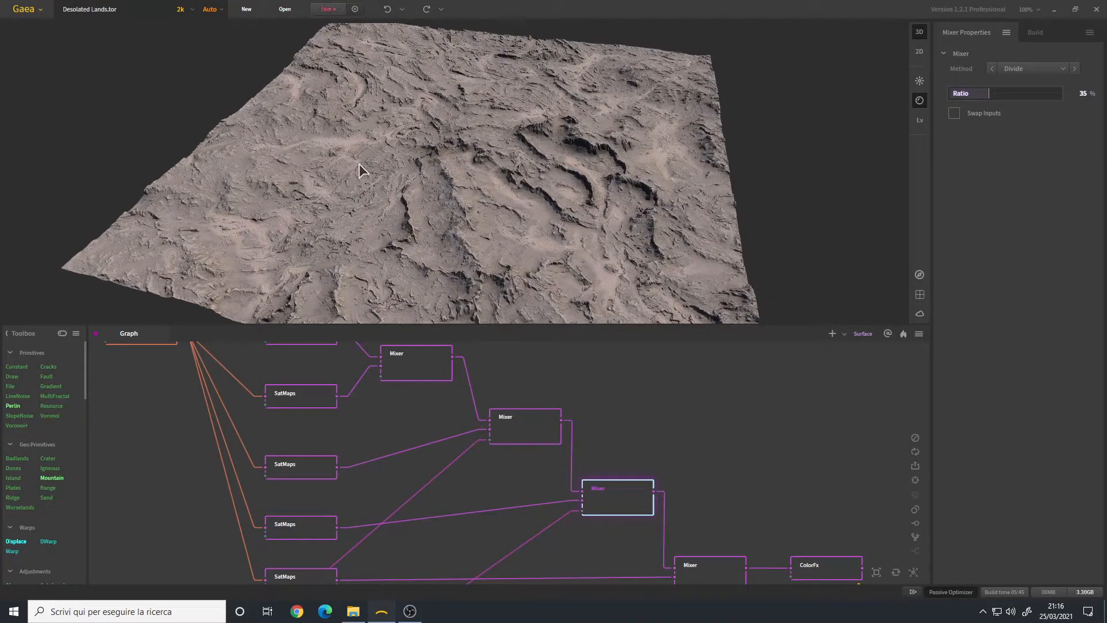
{"action": "scroll", "coordinate": [396, 196], "scroll_direction": "up", "scroll_amount": 5}
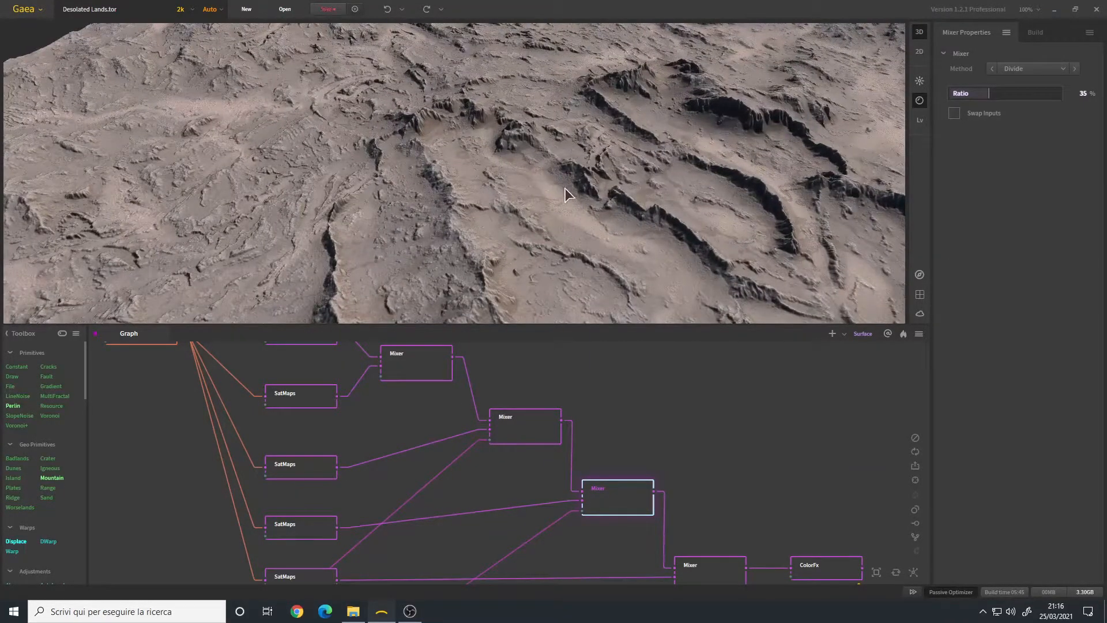
{"action": "scroll", "coordinate": [476, 234], "scroll_direction": "down", "scroll_amount": 5}
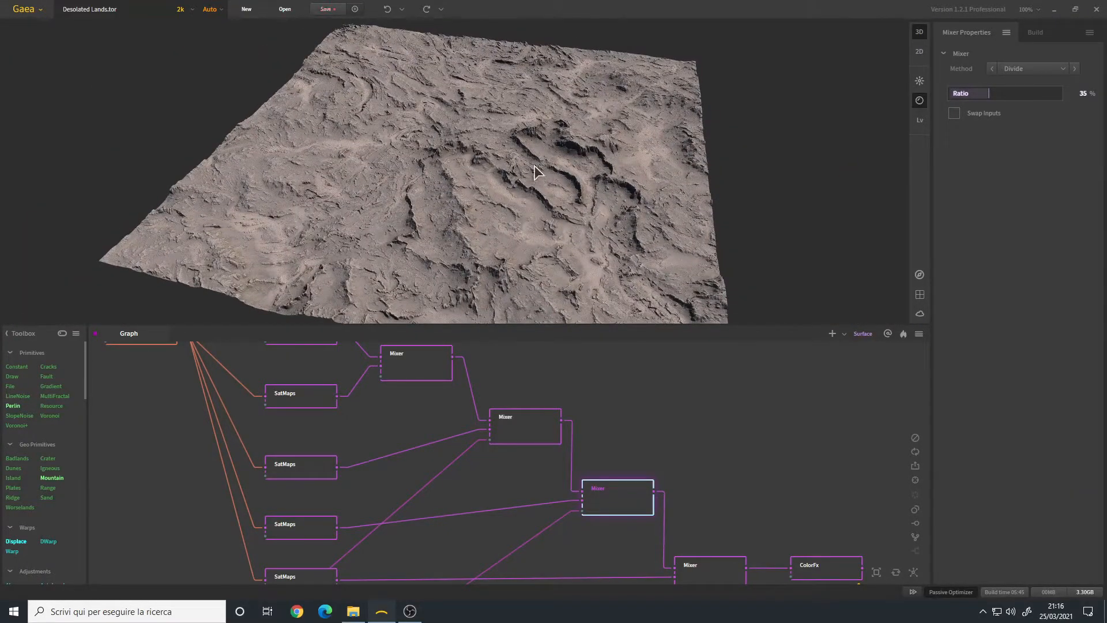
{"action": "left_click_drag", "start_coordinate": [485, 188], "coordinate": [496, 213]}
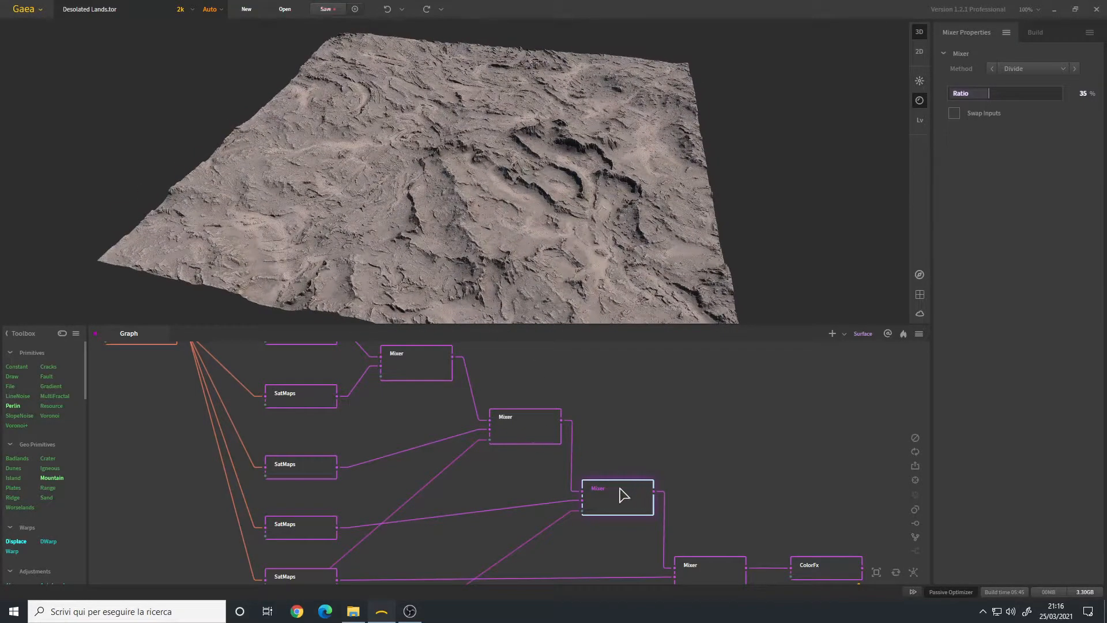
Step: Compare the second Mixer's Blend, the lower Divide Mixer, and the Mixer feeding ColorFx
{"action": "left_click", "coordinate": [522, 430]}
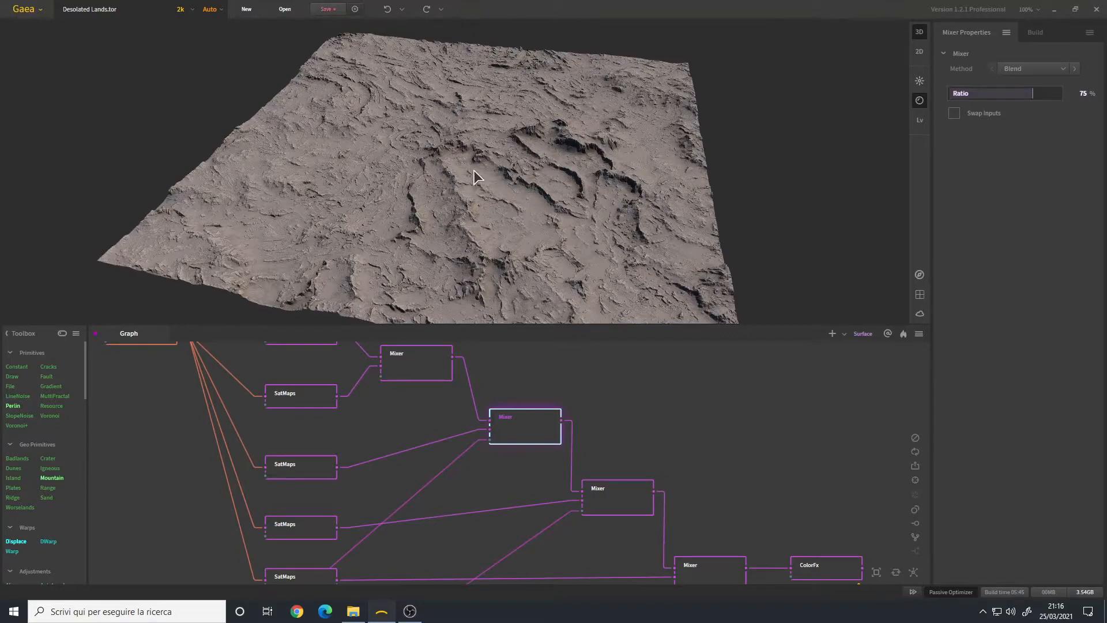
{"action": "mouse_move", "coordinate": [465, 186]}
{"action": "left_mouse_down"}
{"action": "mouse_move", "coordinate": [440, 188]}
{"action": "mouse_move", "coordinate": [475, 179]}
{"action": "mouse_move", "coordinate": [464, 184]}
{"action": "left_mouse_up"}
{"action": "left_click", "coordinate": [620, 510]}
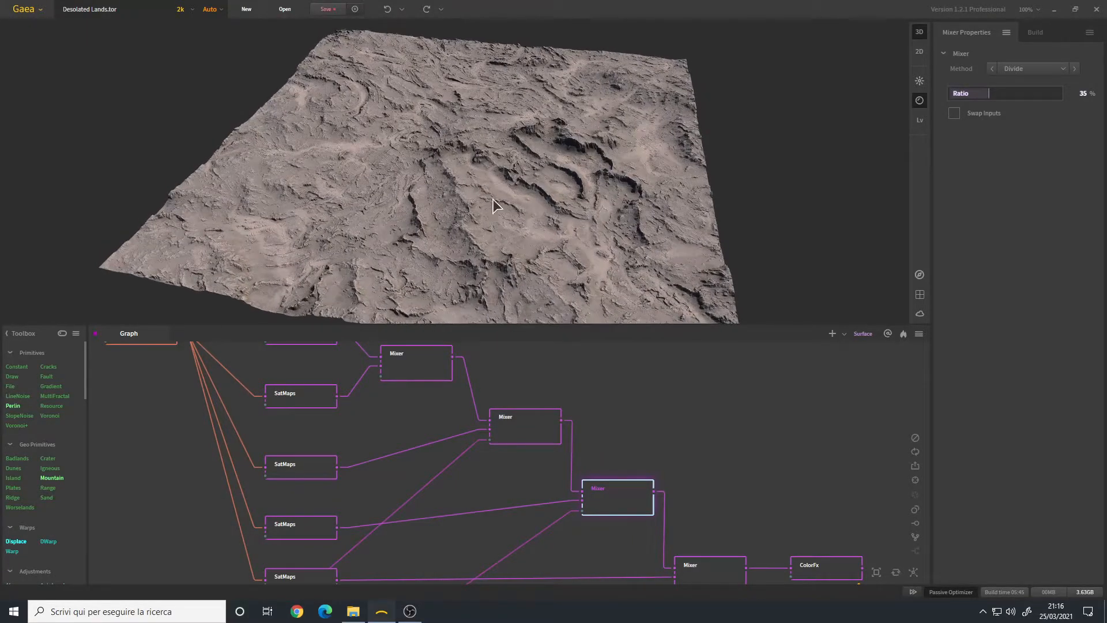
{"action": "left_click_drag", "start_coordinate": [601, 578], "coordinate": [608, 454]}
{"action": "left_click", "coordinate": [713, 448]}
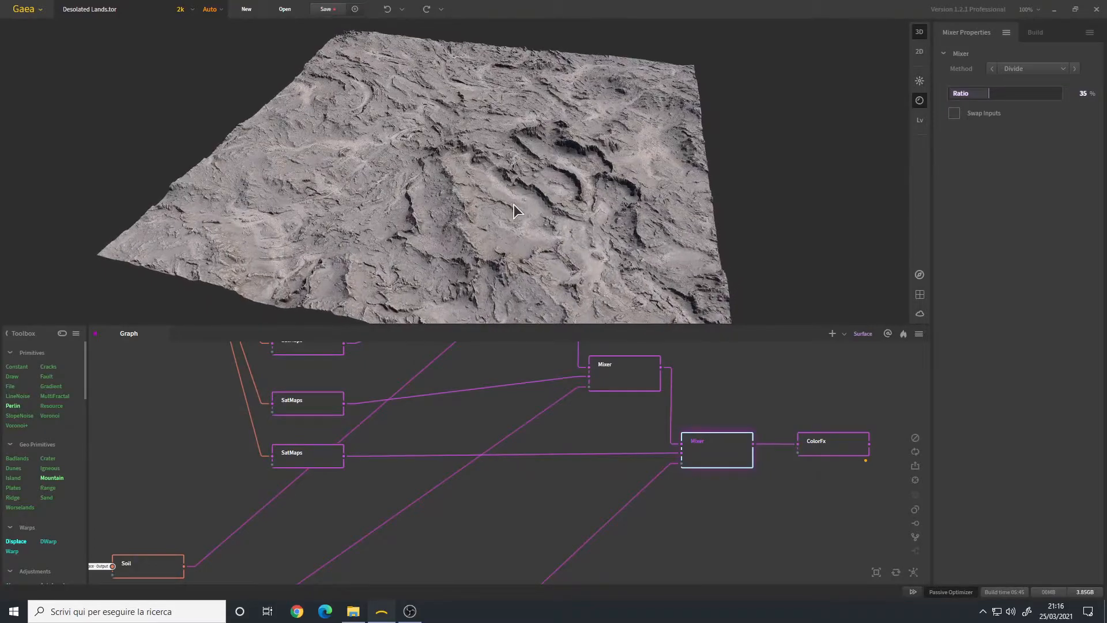
Step: Preview the bottom SatMaps node's sandy tan Rocky 0067 colouring on the terrain
{"action": "left_click", "coordinate": [339, 450]}
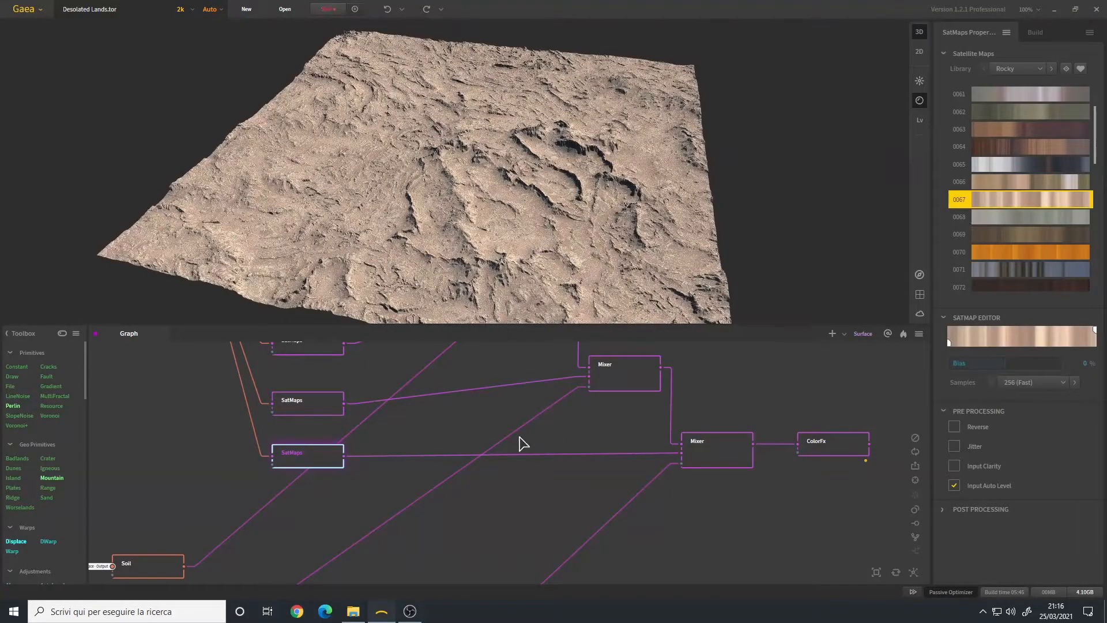
{"action": "scroll", "coordinate": [486, 185], "scroll_direction": "up", "scroll_amount": 8}
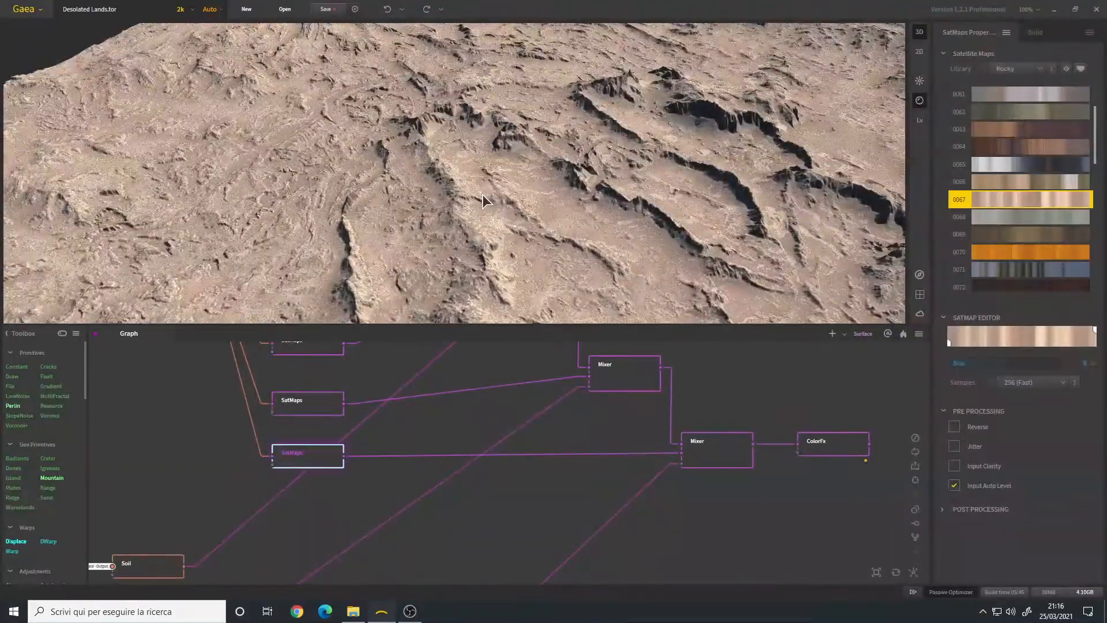
{"action": "scroll", "coordinate": [479, 206], "scroll_direction": "down", "scroll_amount": 8}
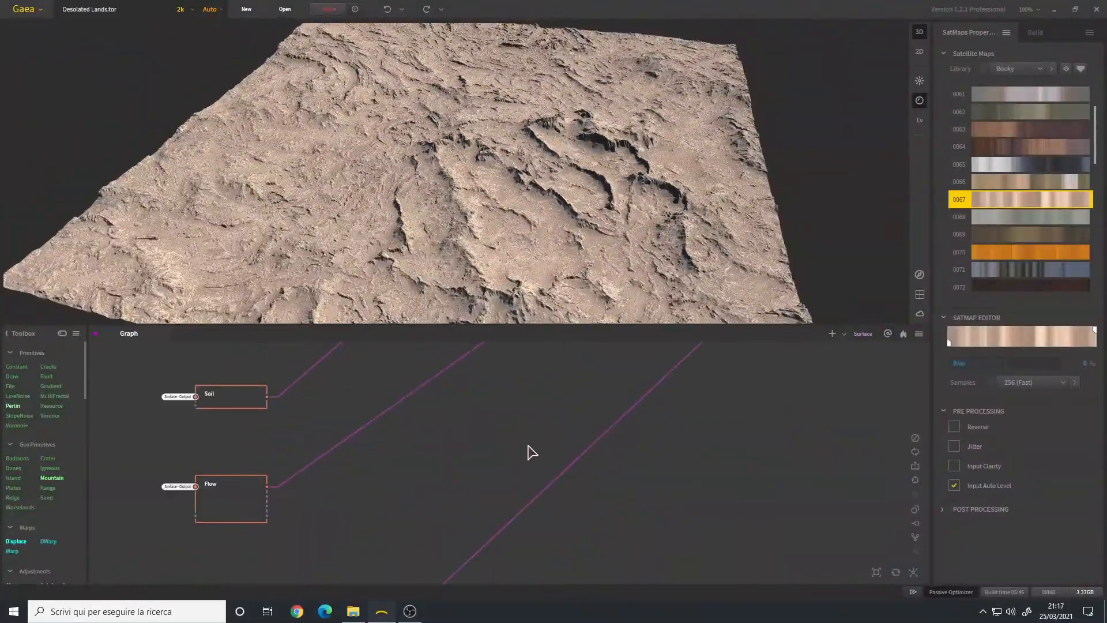
Step: Preview the RockMap output and then its blurred version on the terrain
{"action": "scroll", "coordinate": [519, 421], "scroll_direction": "up", "scroll_amount": 3}
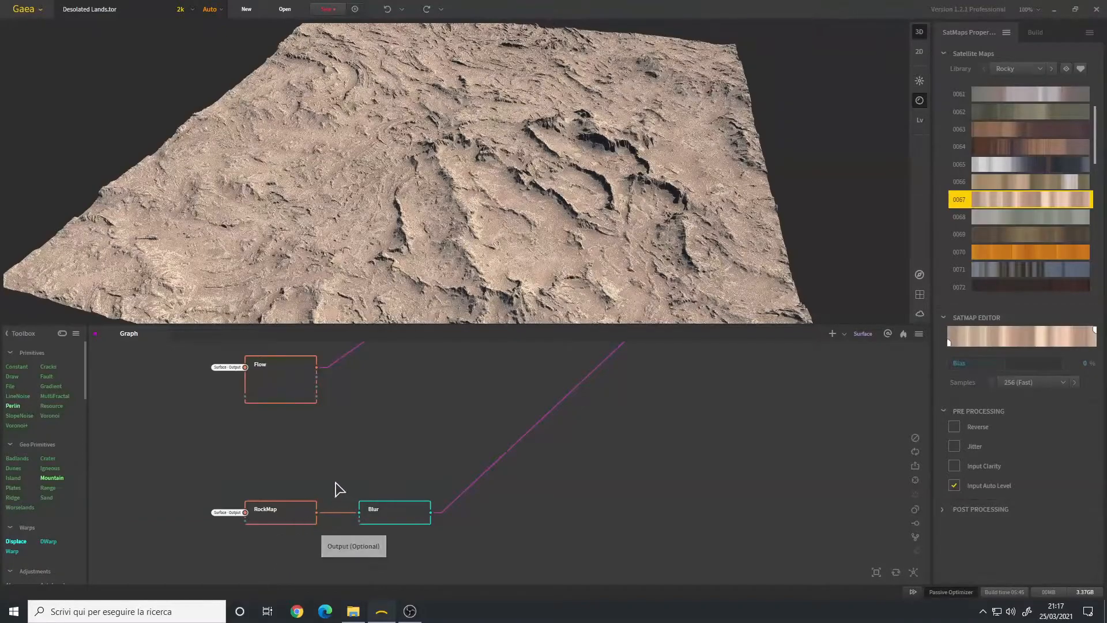
{"action": "left_click", "coordinate": [297, 523]}
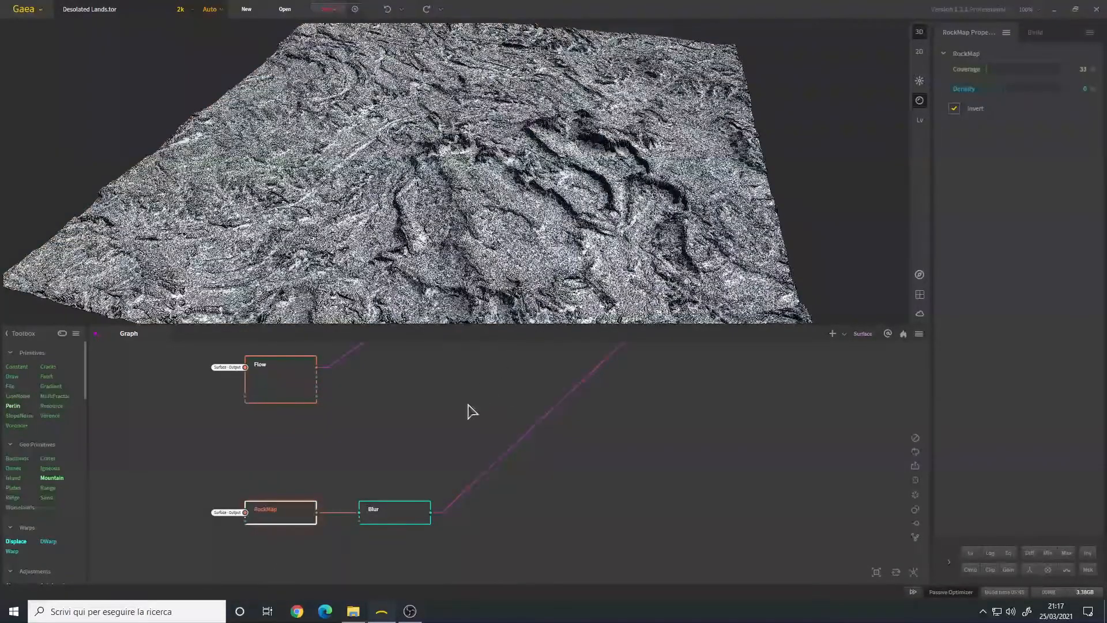
{"action": "scroll", "coordinate": [504, 227], "scroll_direction": "up", "scroll_amount": 10}
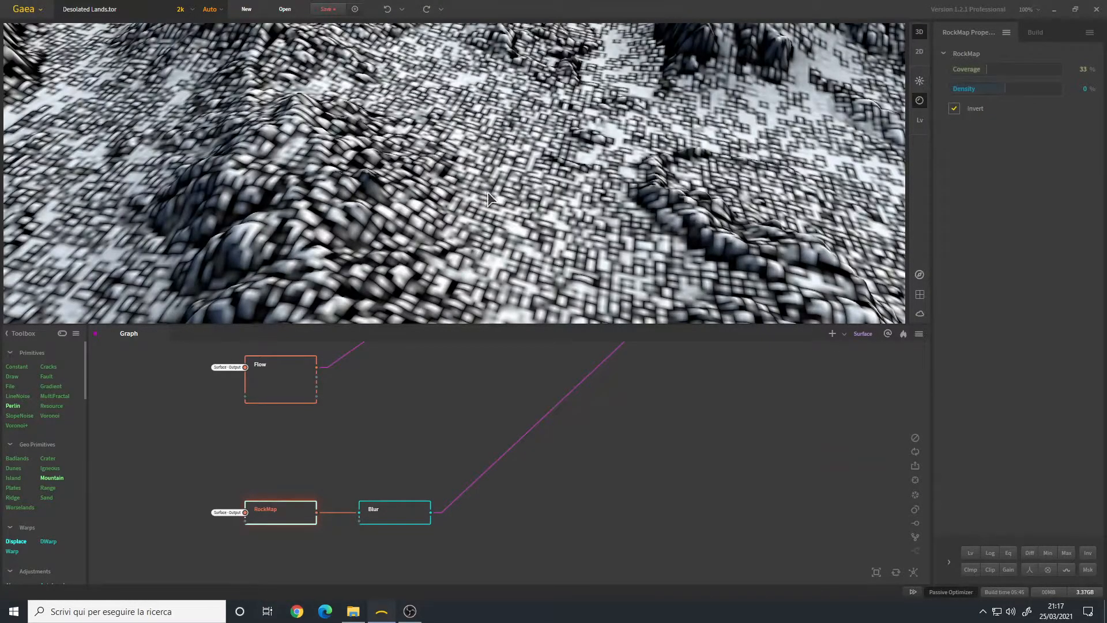
{"action": "left_click", "coordinate": [406, 518]}
{"action": "scroll", "coordinate": [561, 202], "scroll_direction": "down", "scroll_amount": 10}
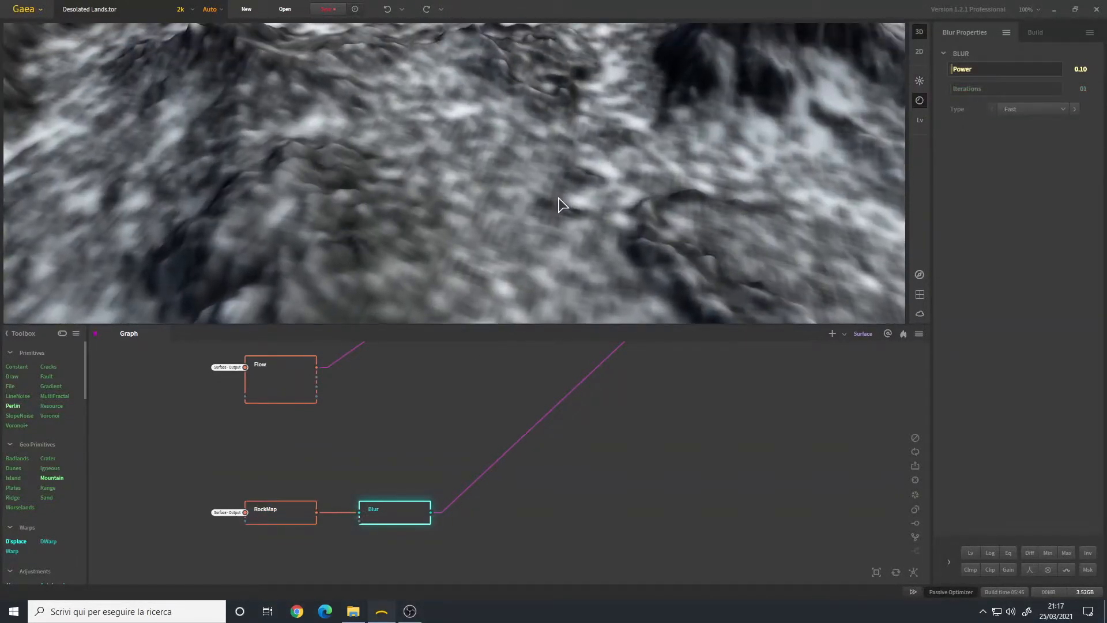
{"action": "scroll", "coordinate": [507, 215], "scroll_direction": "down", "scroll_amount": 3}
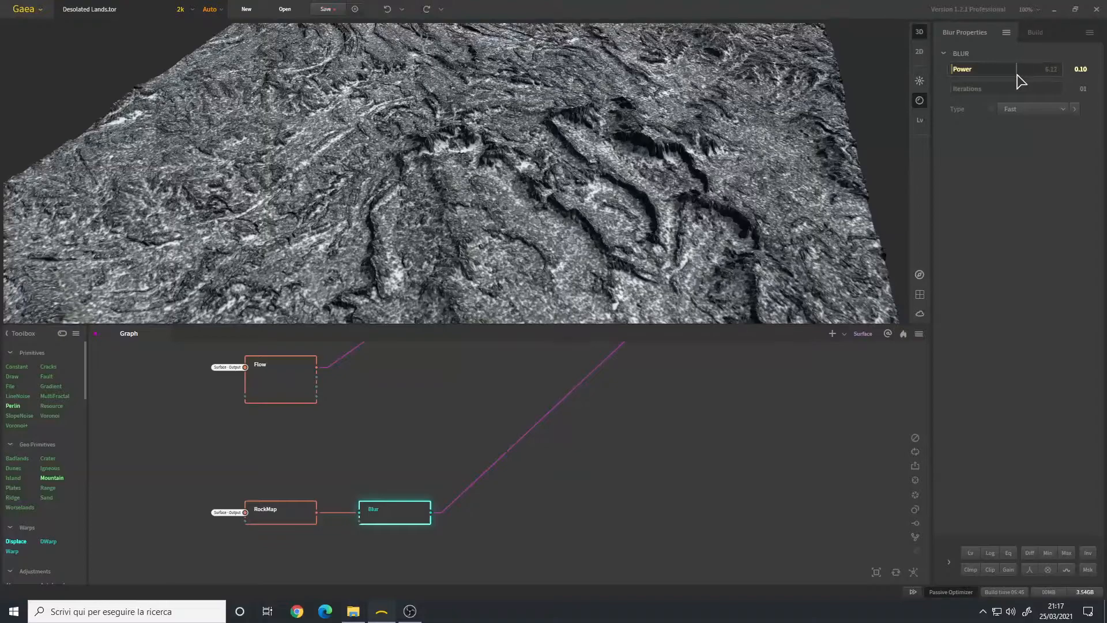
{"action": "left_click_drag", "start_coordinate": [526, 192], "coordinate": [531, 185]}
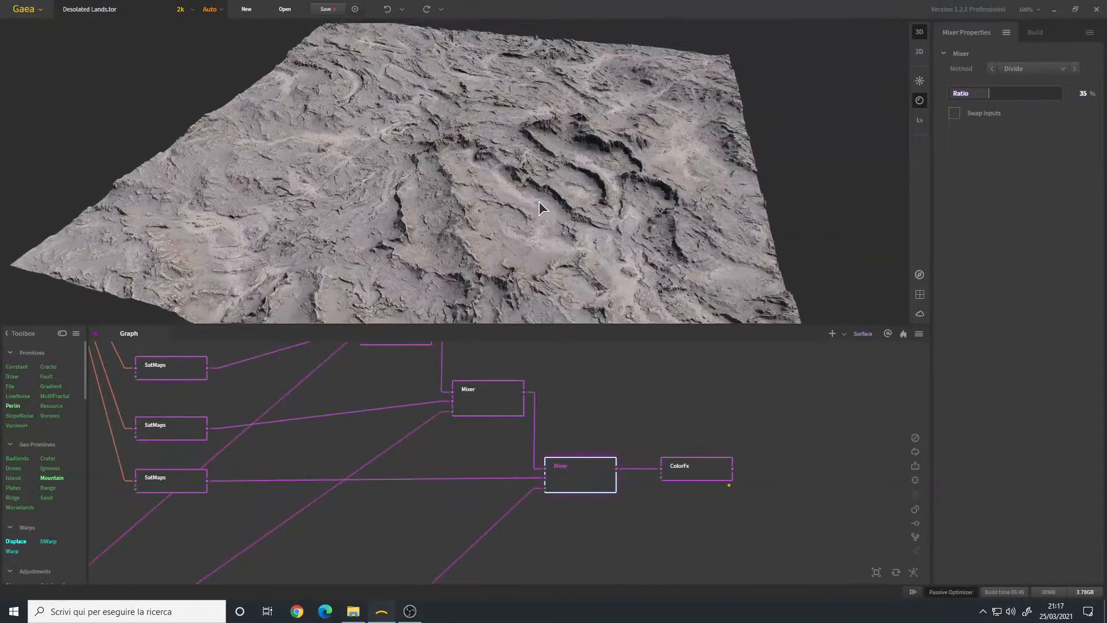
Step: Preview the ColorFx terrain and expand its Equalize settings (contrast 15%, saturation 1.30, Equalize 2%)
{"action": "left_click", "coordinate": [698, 470]}
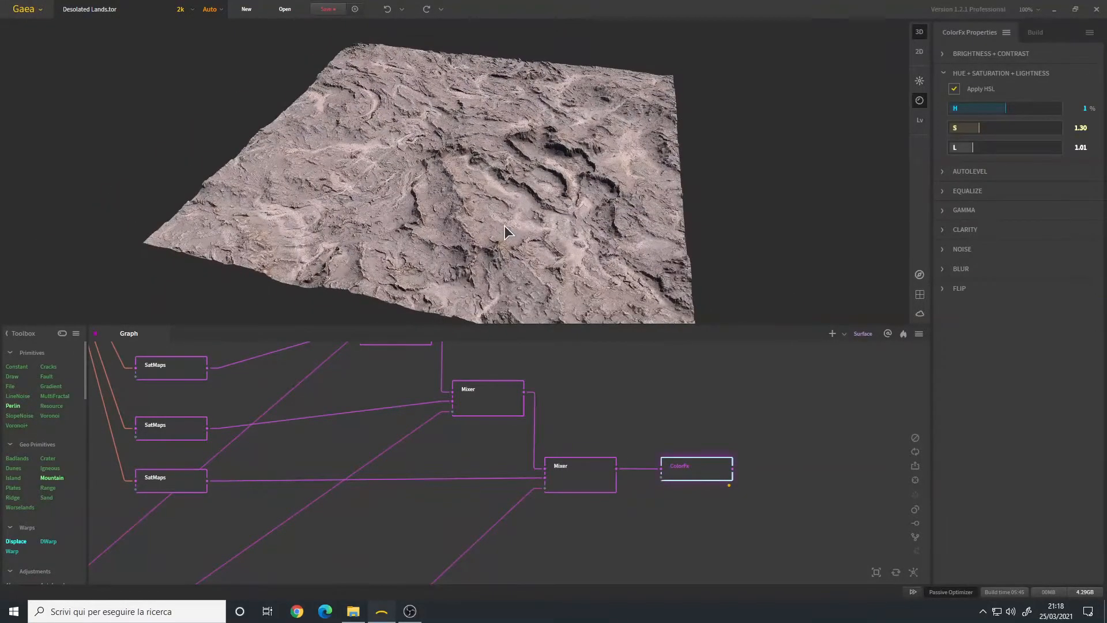
{"action": "left_click", "coordinate": [971, 255]}
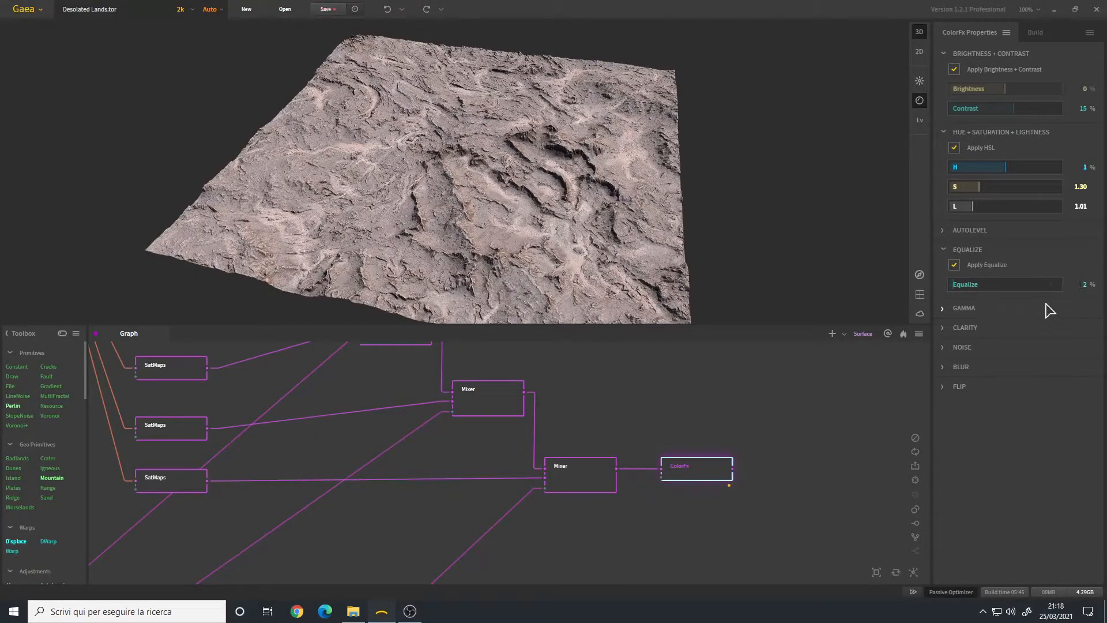
{"action": "left_click_drag", "start_coordinate": [478, 219], "coordinate": [497, 189]}
{"action": "scroll", "coordinate": [498, 219], "scroll_direction": "up", "scroll_amount": 5}
{"action": "scroll", "coordinate": [491, 190], "scroll_direction": "up", "scroll_amount": 2}
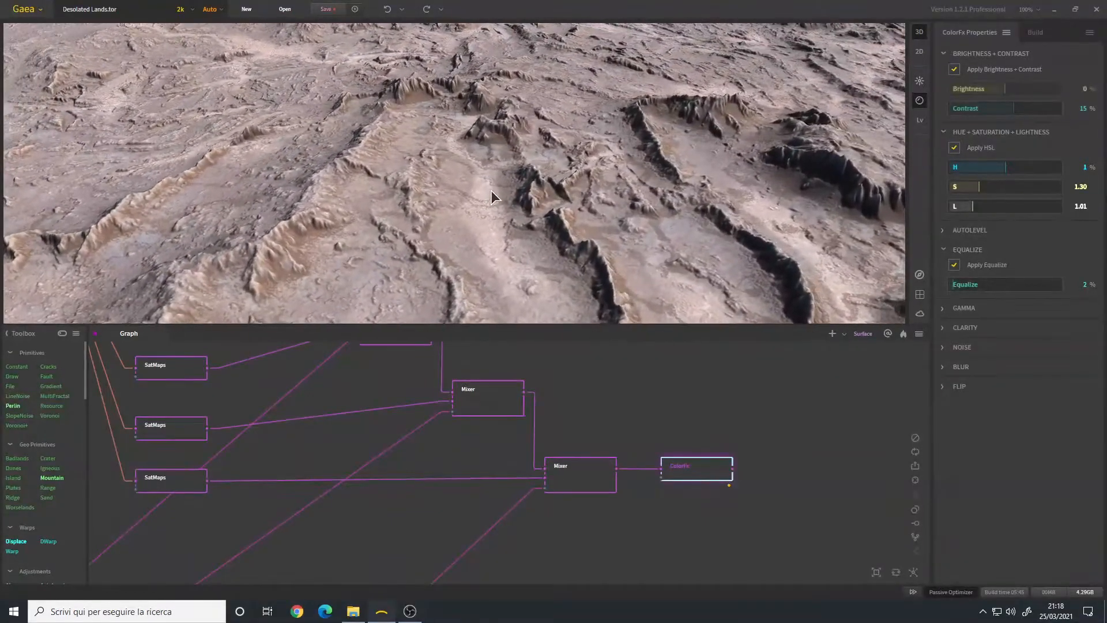
{"action": "scroll", "coordinate": [491, 190], "scroll_direction": "down", "scroll_amount": 3}
{"action": "scroll", "coordinate": [518, 210], "scroll_direction": "down", "scroll_amount": 4}
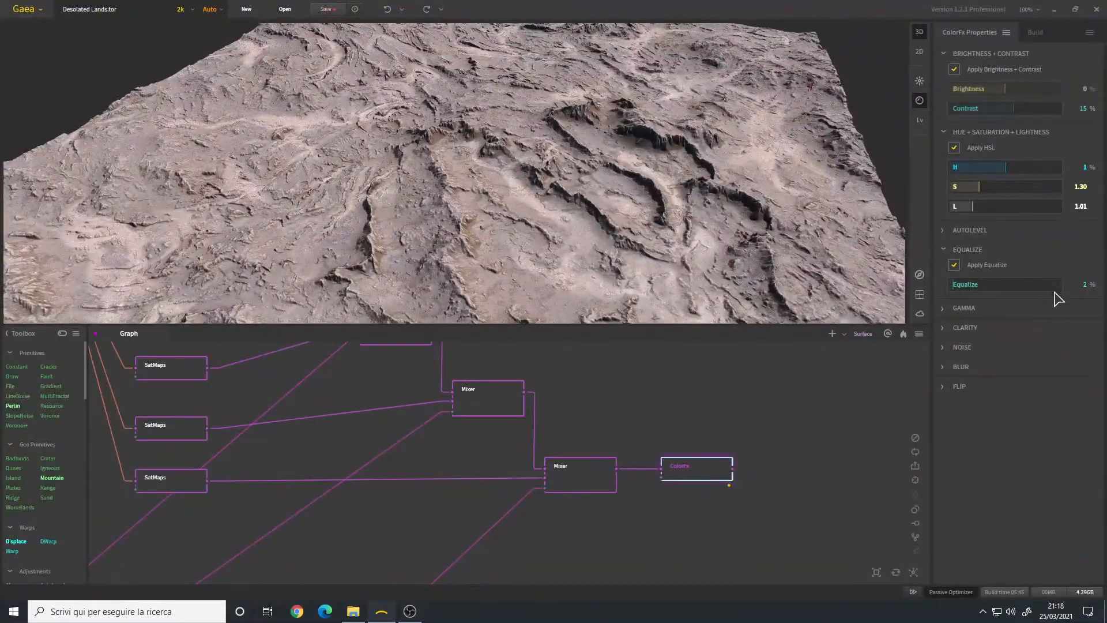
{"action": "scroll", "coordinate": [501, 217], "scroll_direction": "down", "scroll_amount": 4}
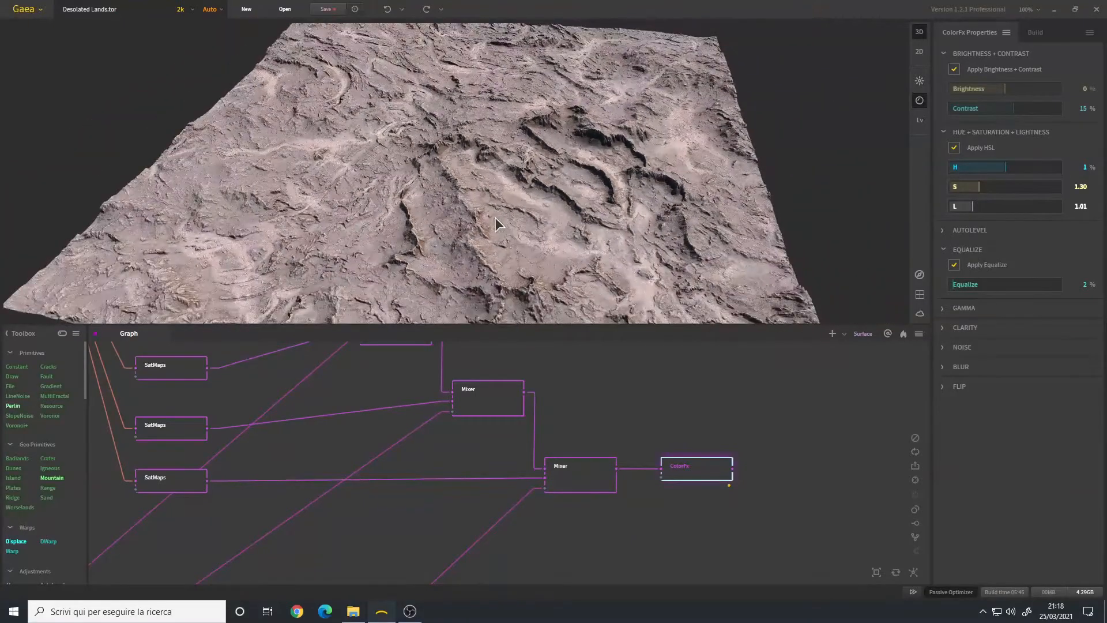
{"action": "scroll", "coordinate": [459, 219], "scroll_direction": "up", "scroll_amount": 4}
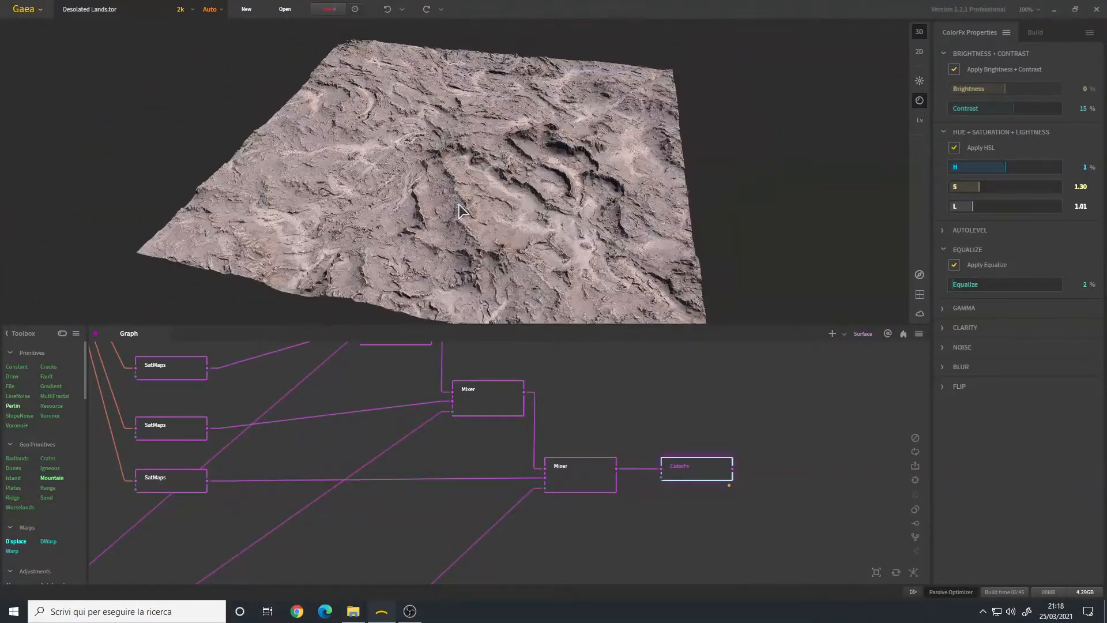
Step: Flatten the terrain view and reframe the graph around the Mixers and ColorFx
{"action": "left_click_drag", "start_coordinate": [456, 229], "coordinate": [455, 205]}
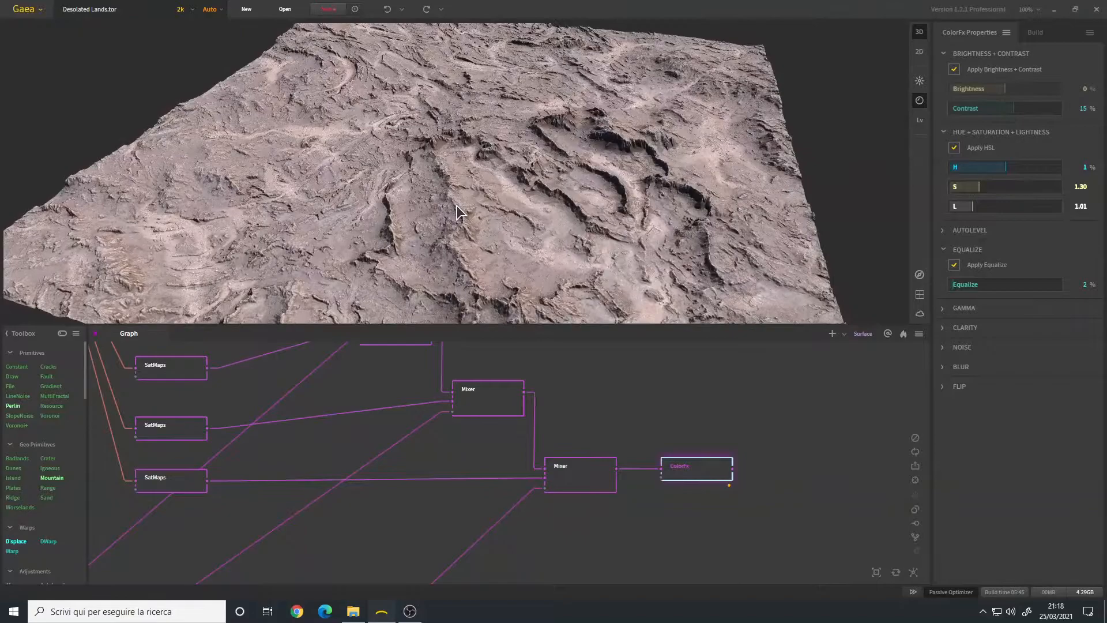
{"action": "scroll", "coordinate": [456, 212], "scroll_direction": "down", "scroll_amount": 2}
{"action": "scroll", "coordinate": [425, 469], "scroll_direction": "down", "scroll_amount": 3}
{"action": "right_click_drag", "start_coordinate": [400, 440], "coordinate": [489, 421]}
{"action": "scroll", "coordinate": [413, 400], "scroll_direction": "up", "scroll_amount": 3}
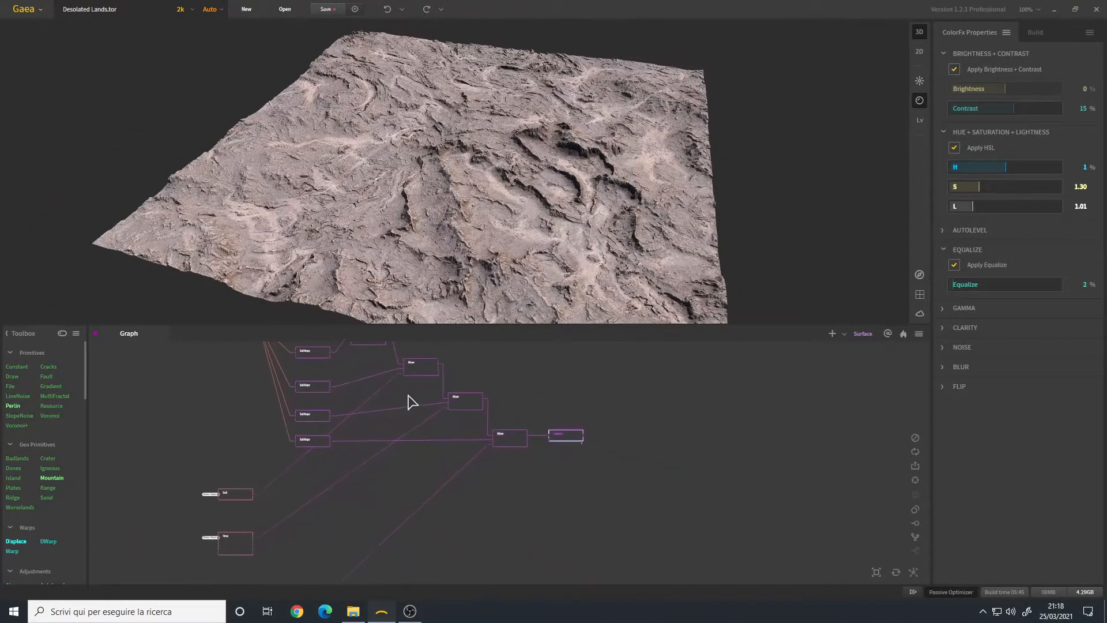
{"action": "scroll", "coordinate": [481, 444], "scroll_direction": "up", "scroll_amount": 2}
{"action": "right_click_drag", "start_coordinate": [593, 388], "coordinate": [527, 467]}
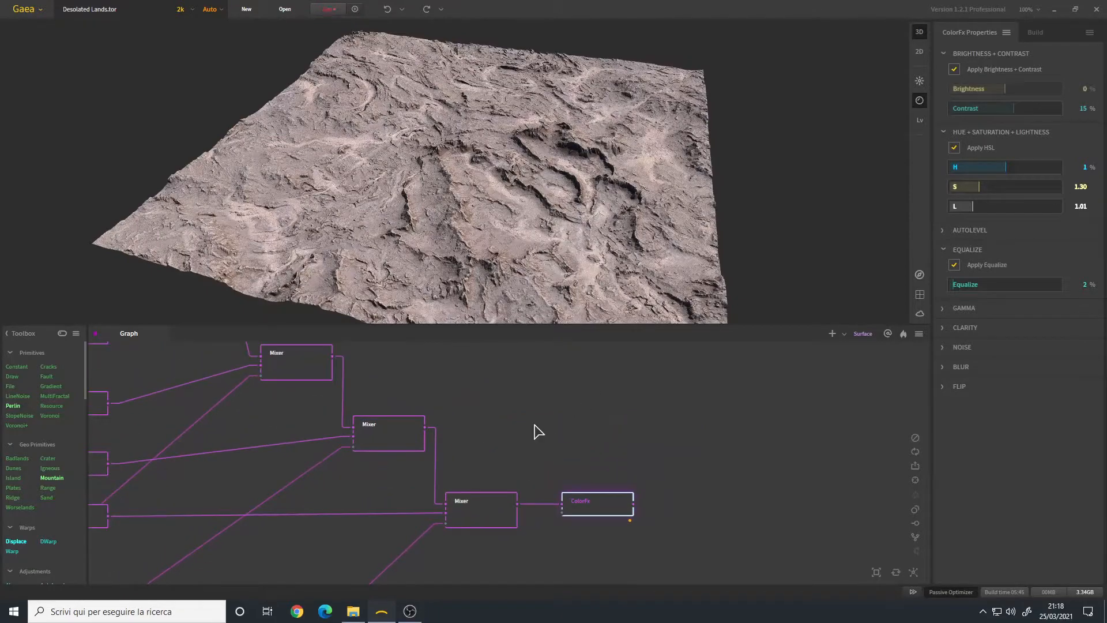